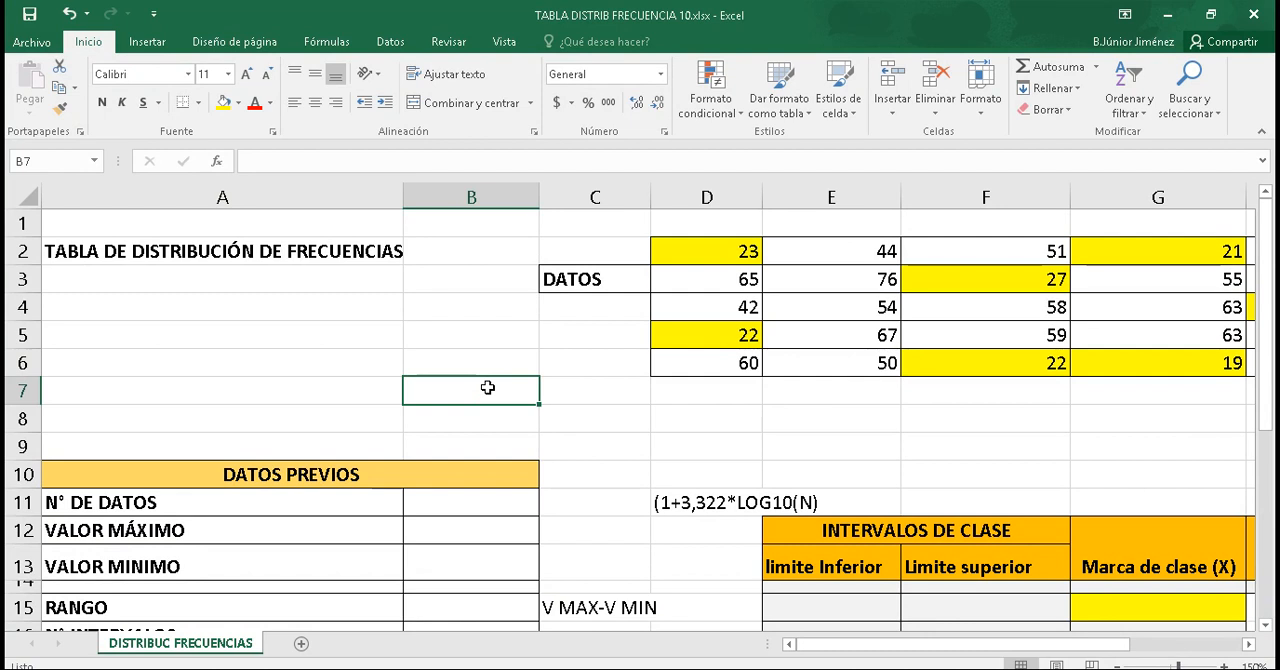
drag(915, 645, 1030, 645)
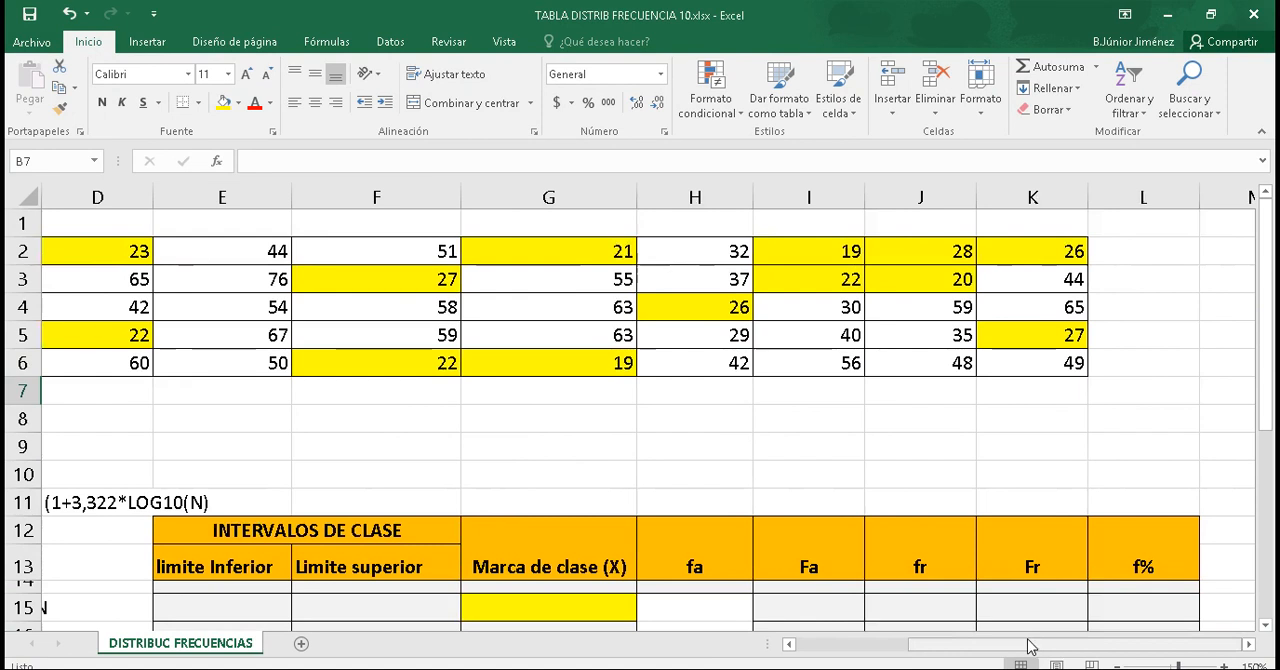
drag(1015, 644, 932, 646)
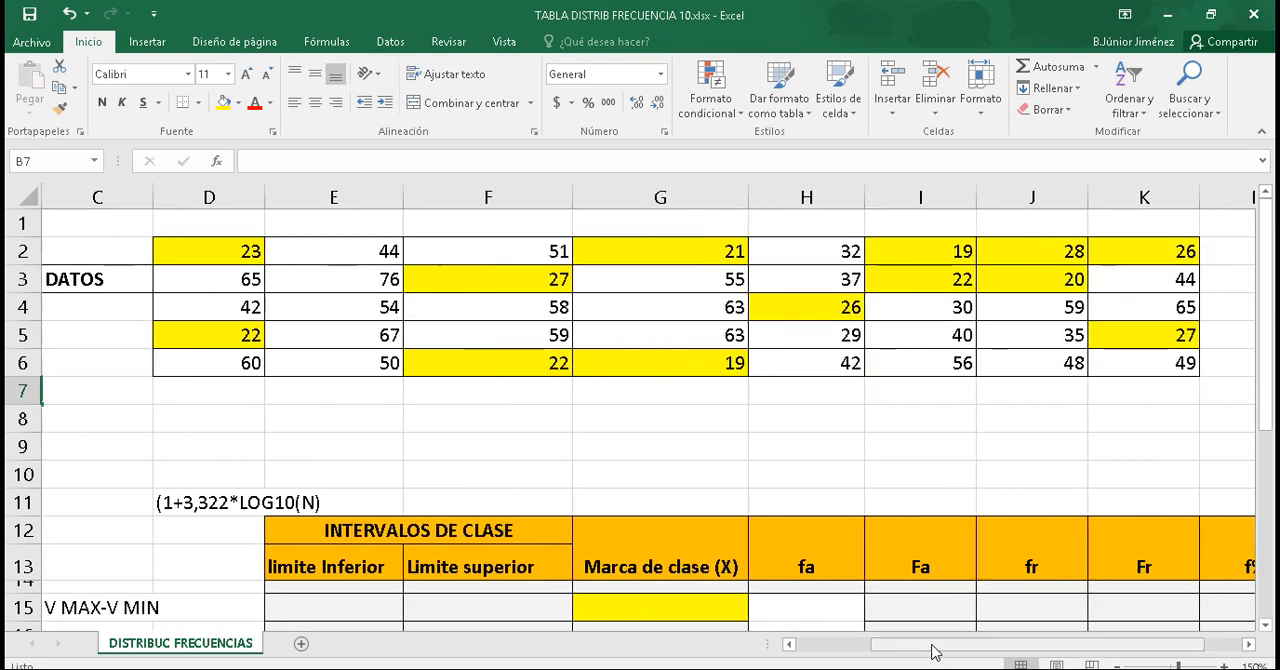
drag(932, 650, 828, 656)
Step: Count the data values for N° DE DATOS in B11 with the formula =CONTAR(D2:K6)
drag(1264, 326, 1260, 406)
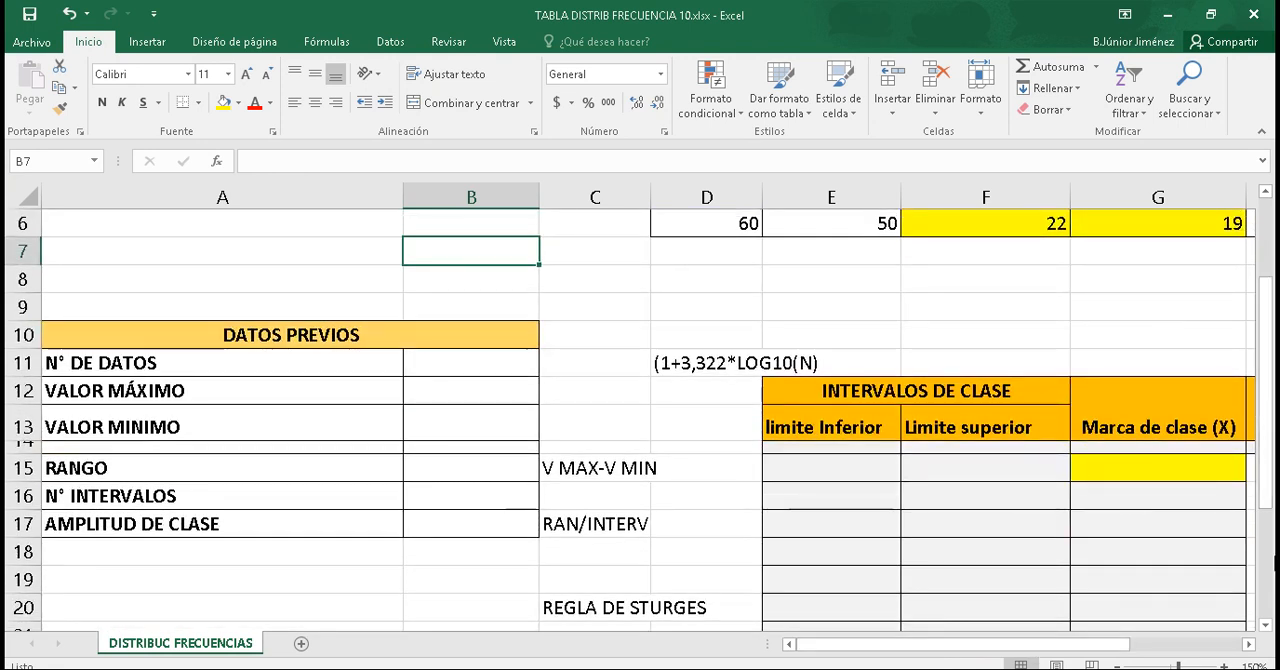
click(425, 365)
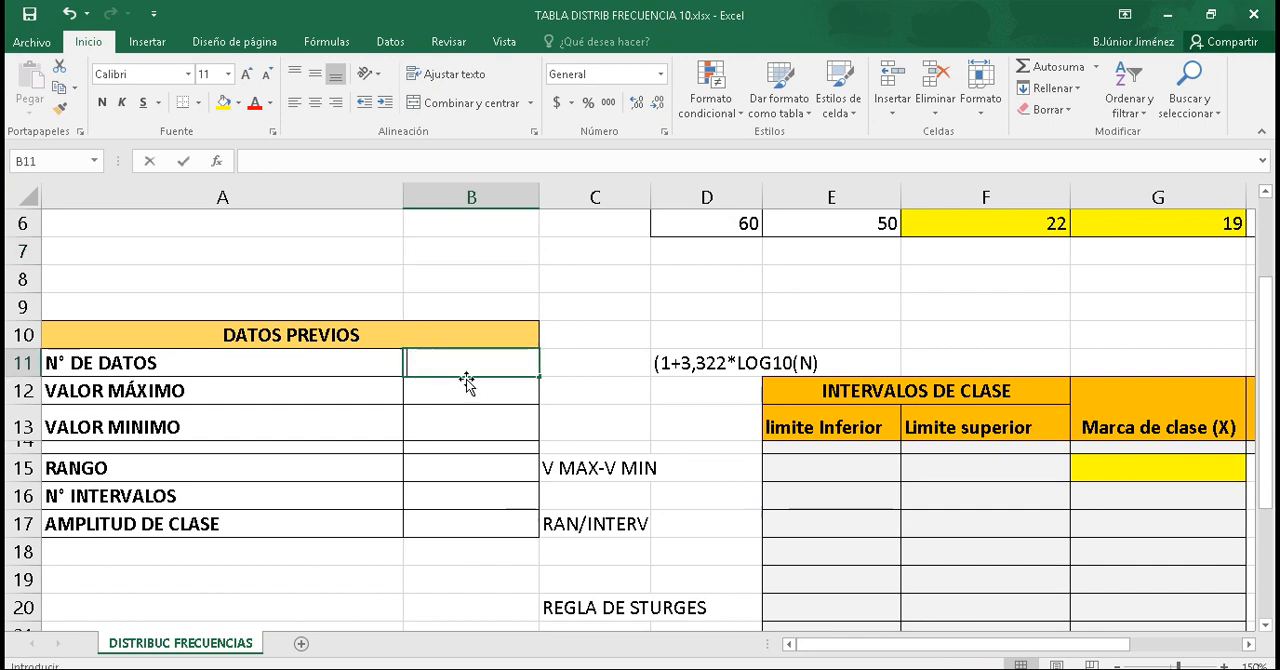
text(=)
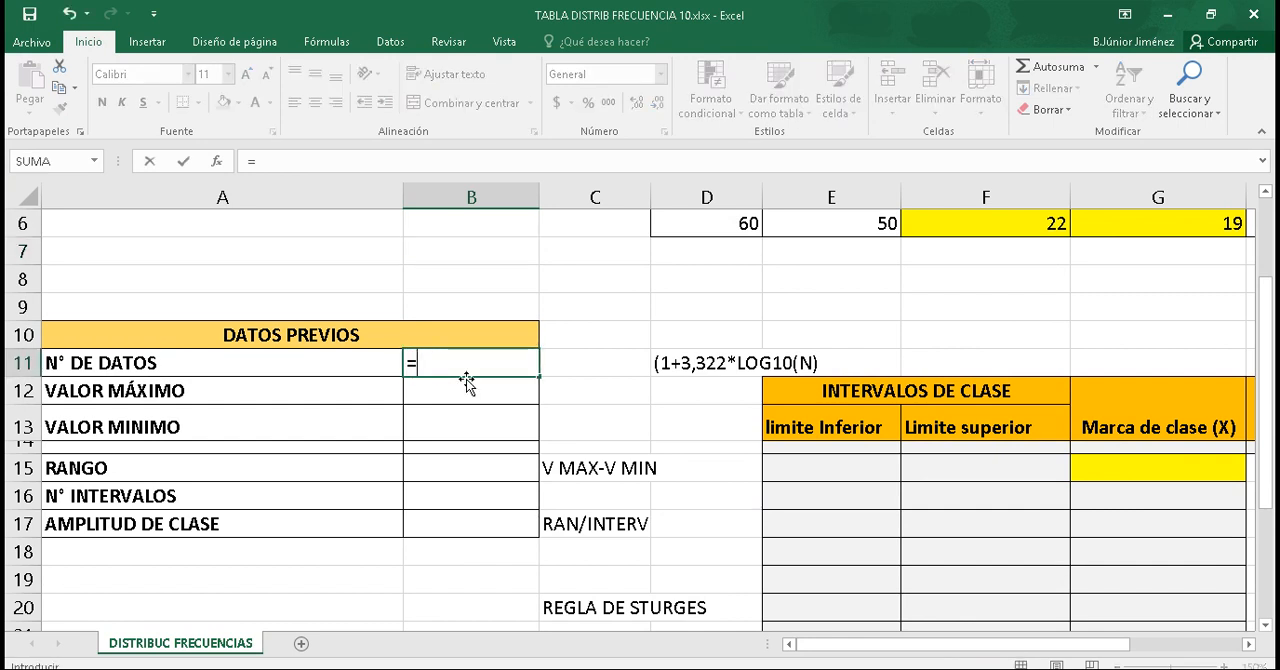
text(cont)
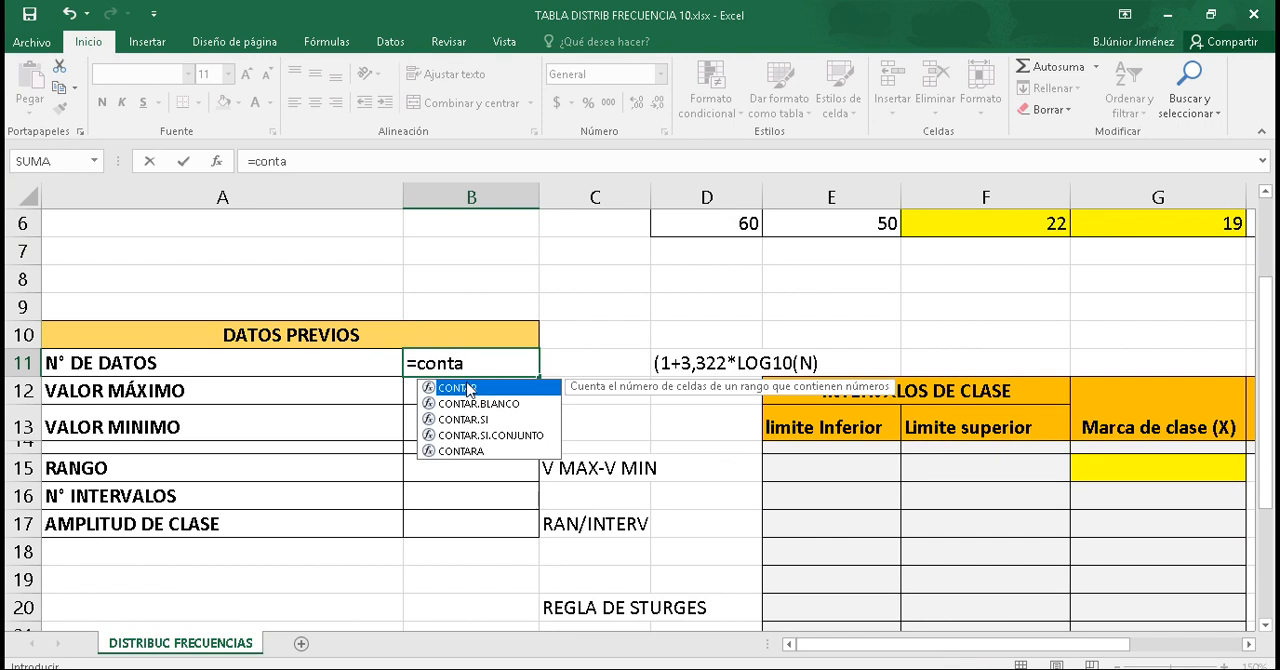
text(a)
double_click(468, 388)
drag(924, 648, 1034, 648)
drag(1266, 480, 1263, 402)
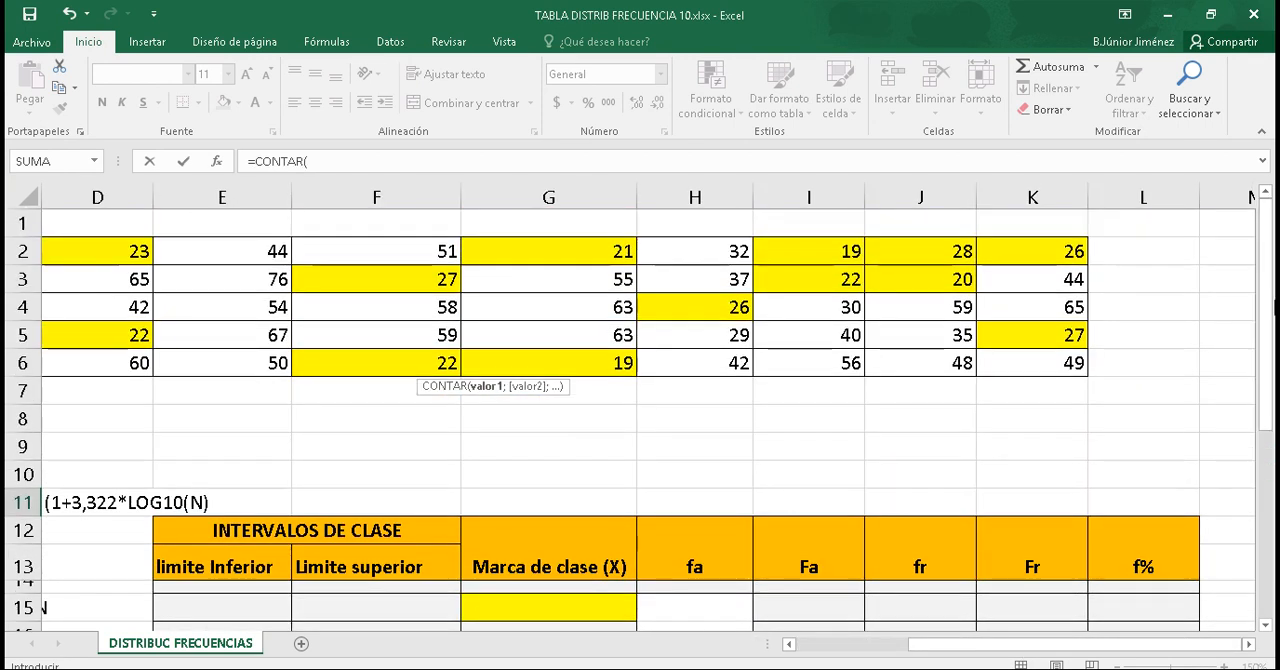
drag(947, 643, 914, 648)
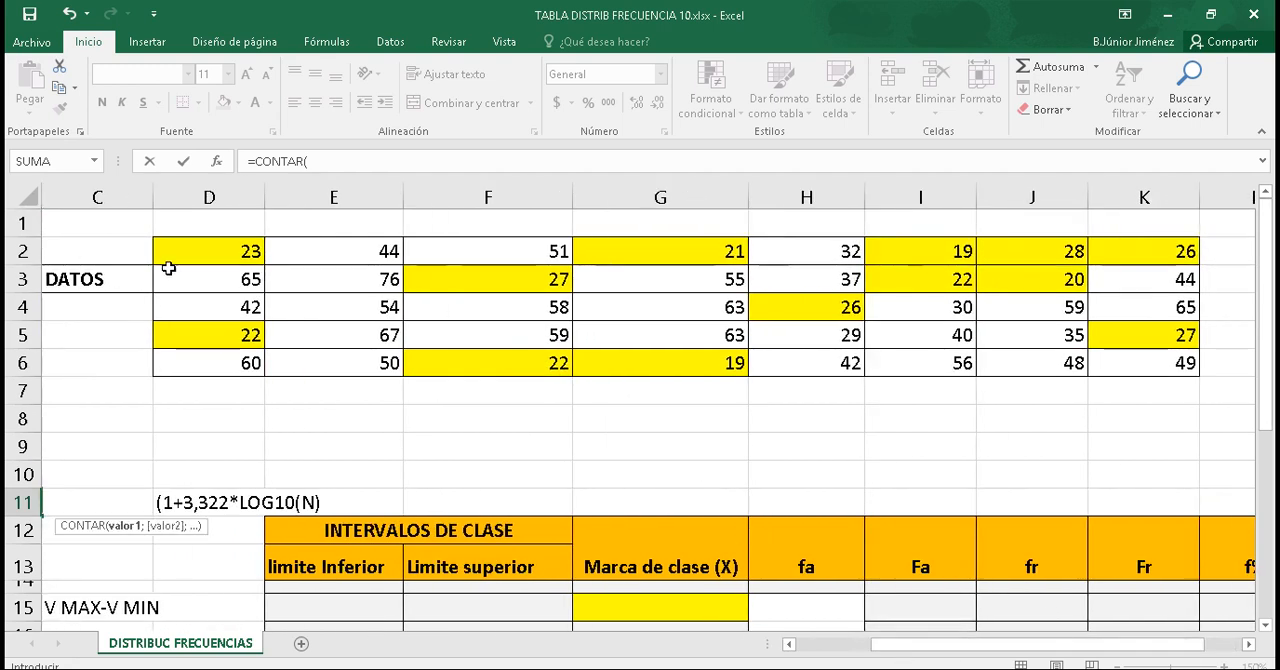
drag(190, 250, 1177, 360)
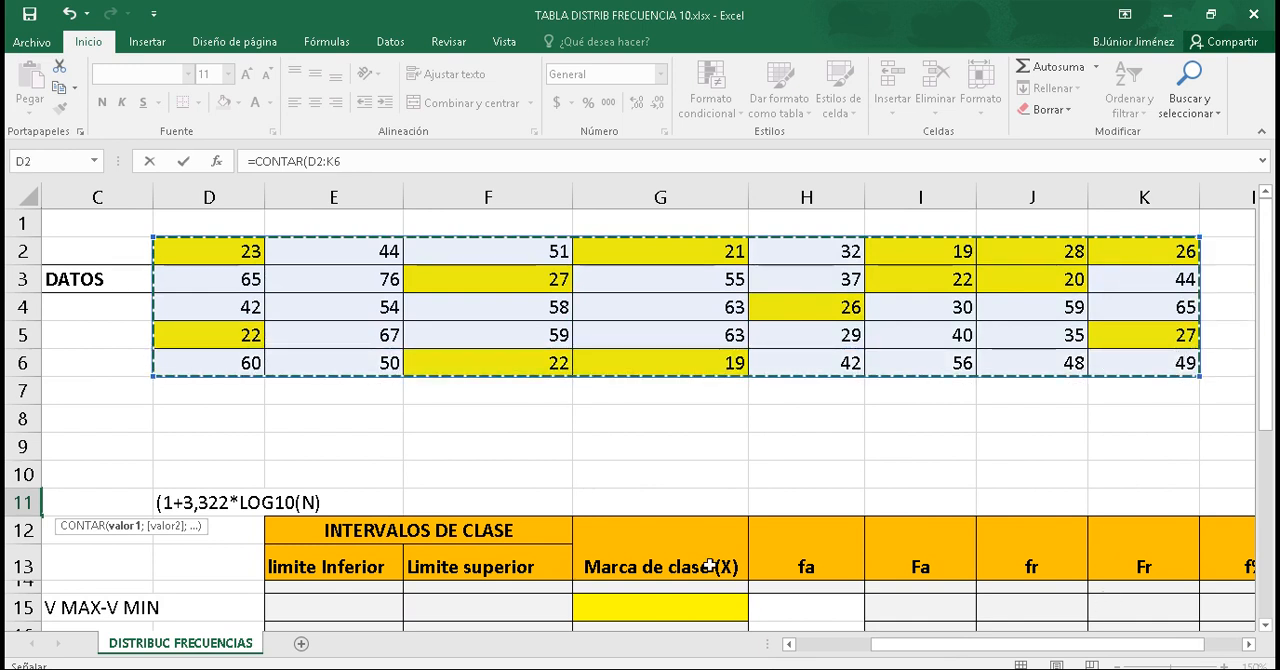
drag(900, 646, 686, 613)
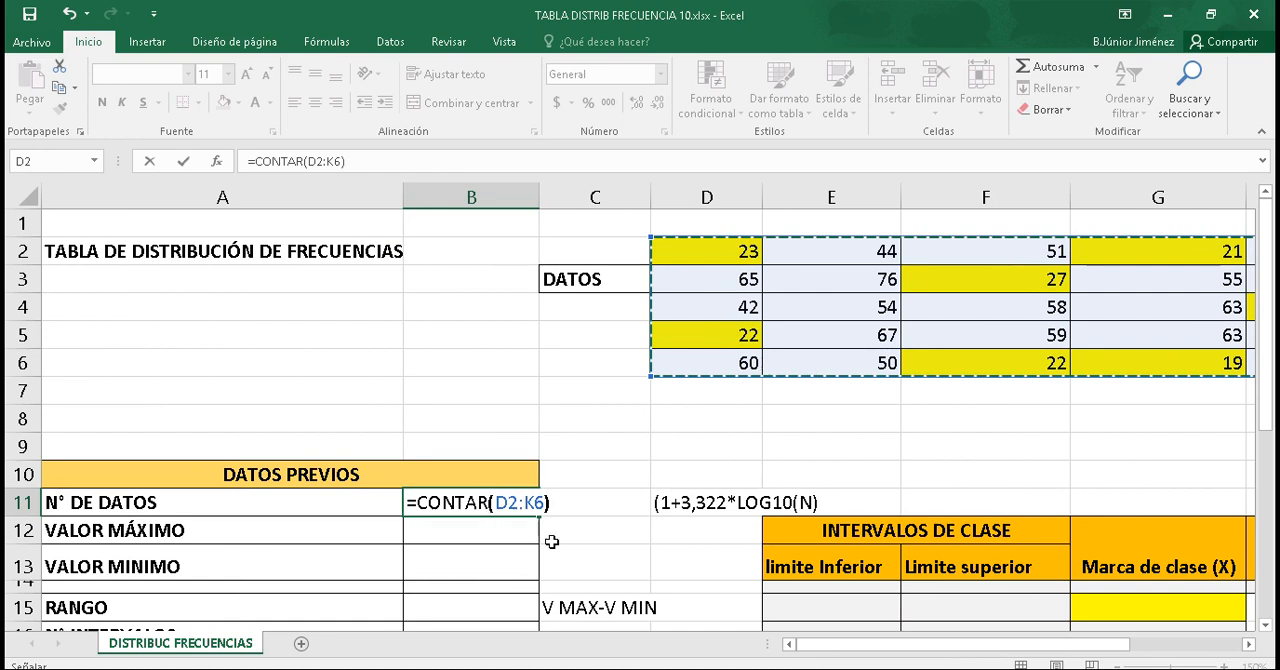
key(Return)
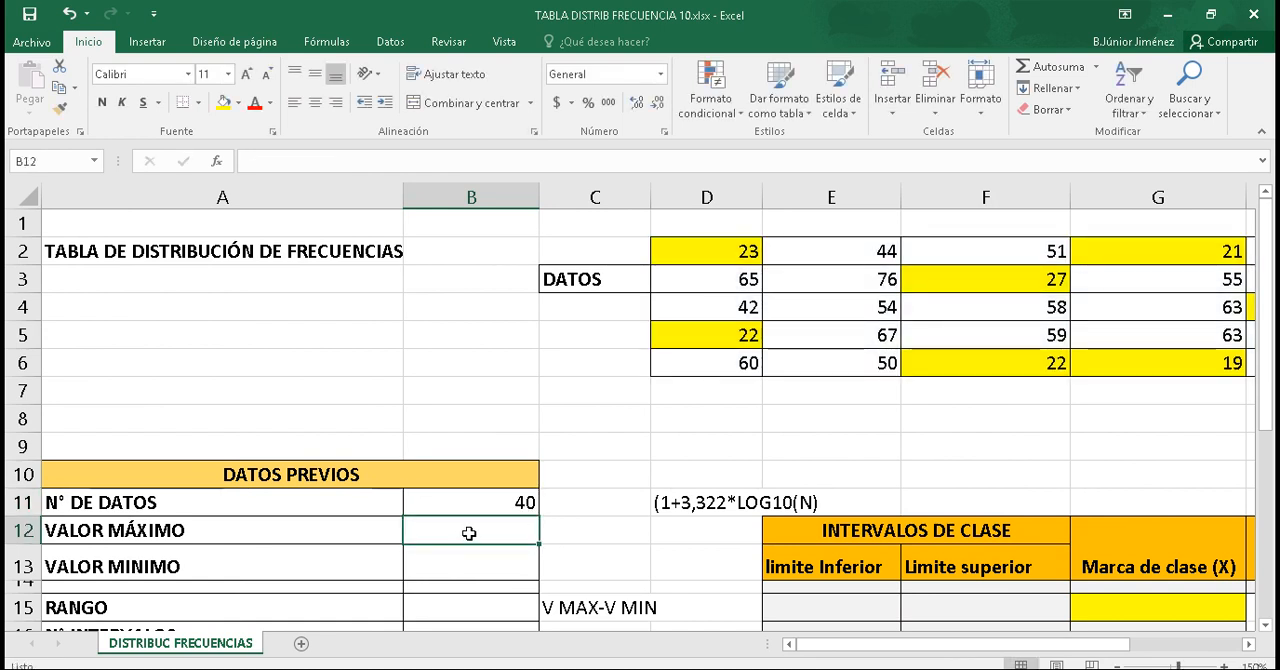
Step: Calculate VALOR MÁXIMO in B12 with the formula =MAX(D2:K6)
text(=)
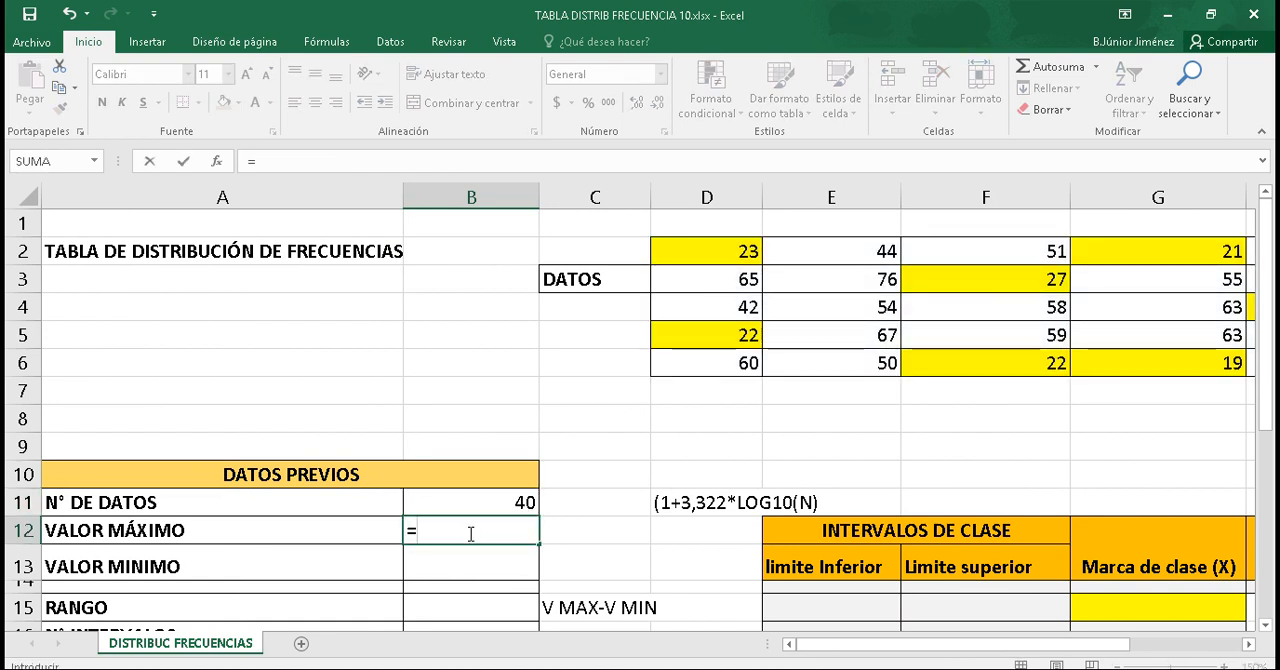
text(max)
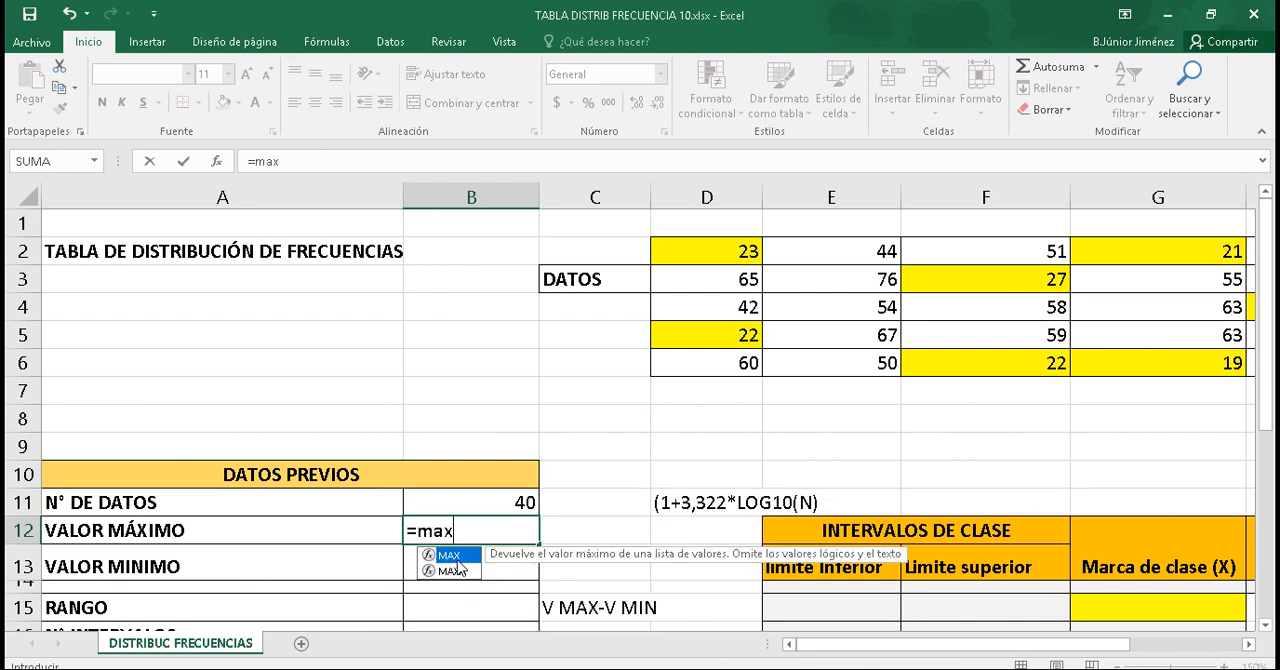
double_click(450, 556)
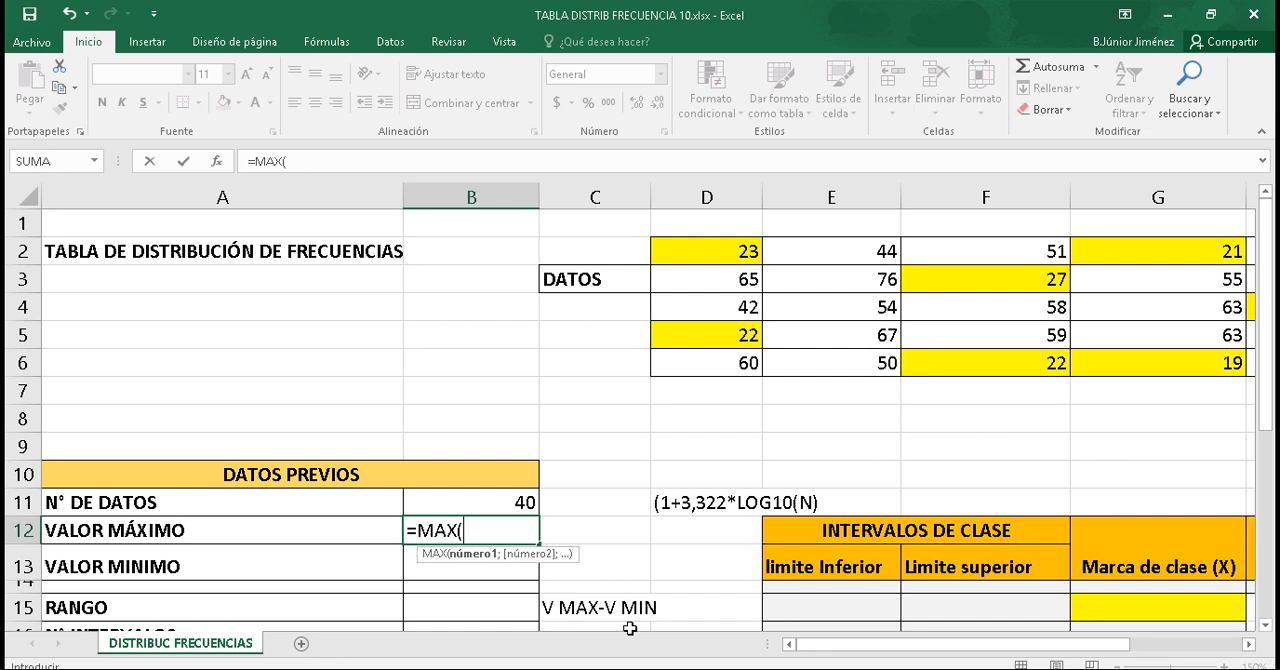
drag(855, 645, 920, 652)
drag(246, 252, 1120, 369)
drag(914, 645, 834, 645)
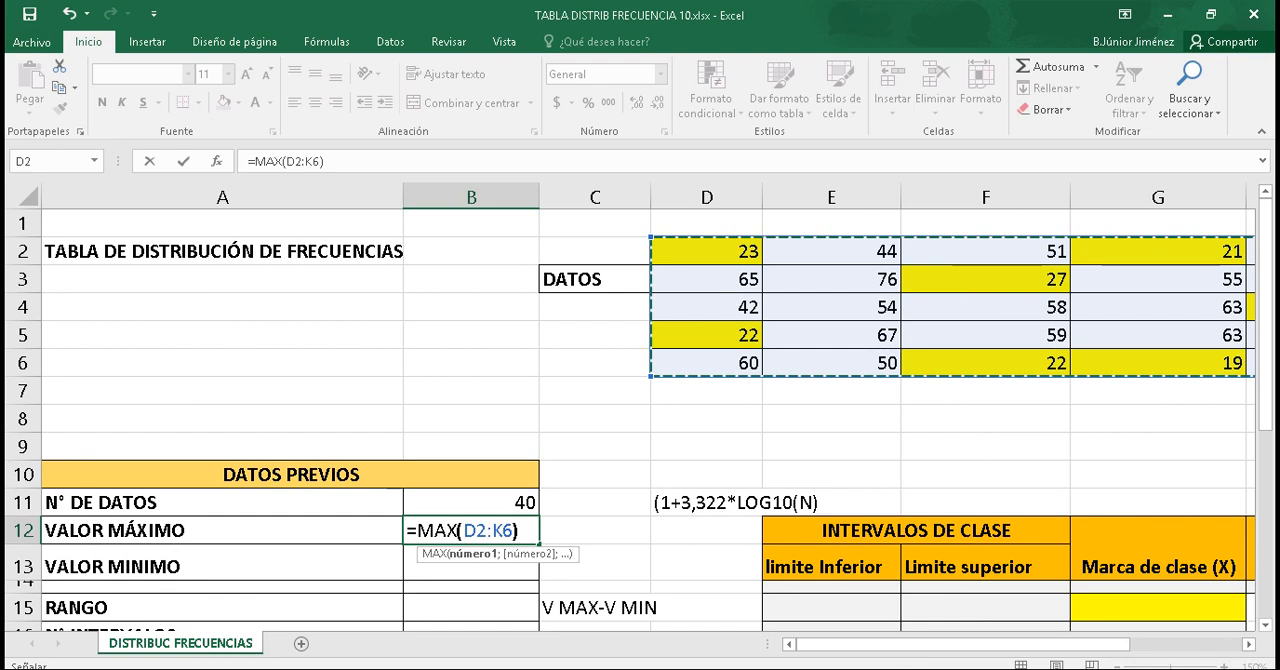
key(Return)
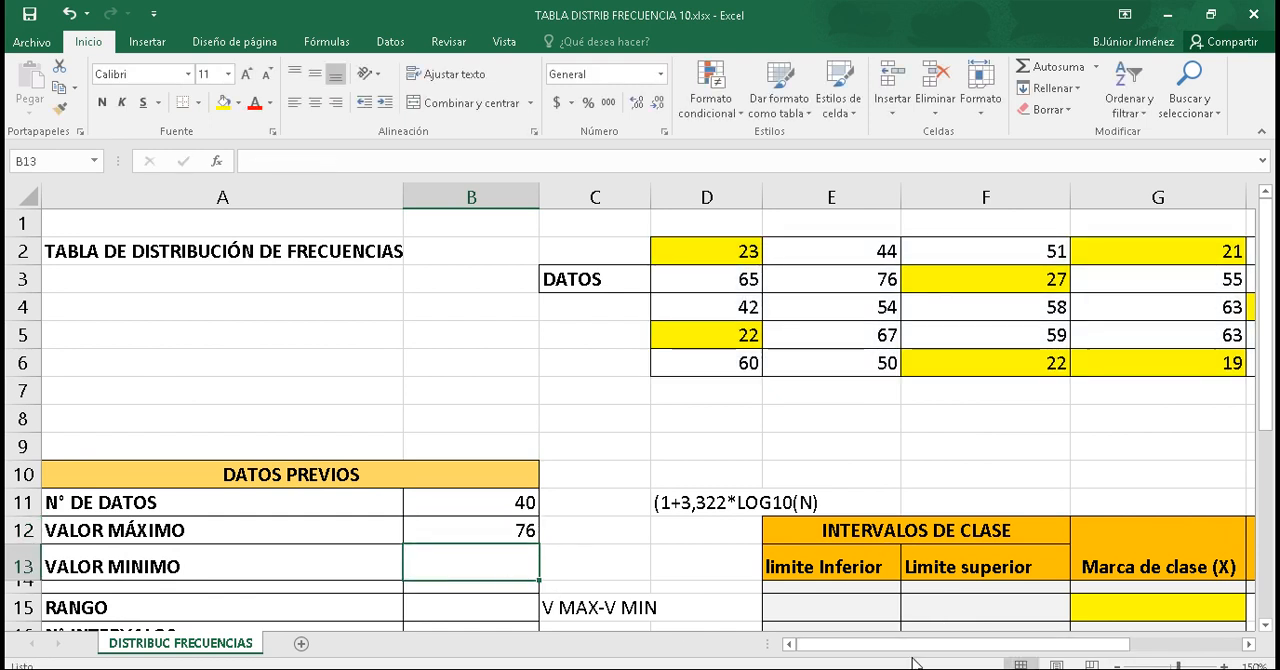
Step: Calculate VALOR MINIMO in B13 with the formula =MIN(D2:K6)
text(=min)
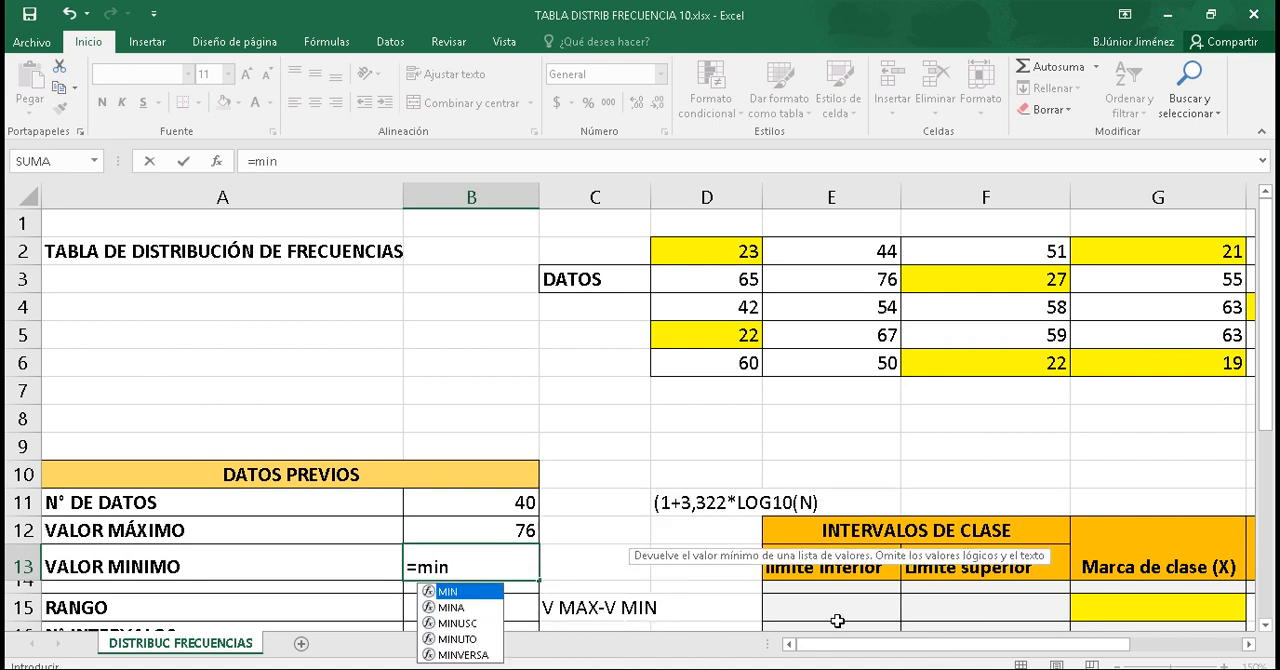
double_click(455, 592)
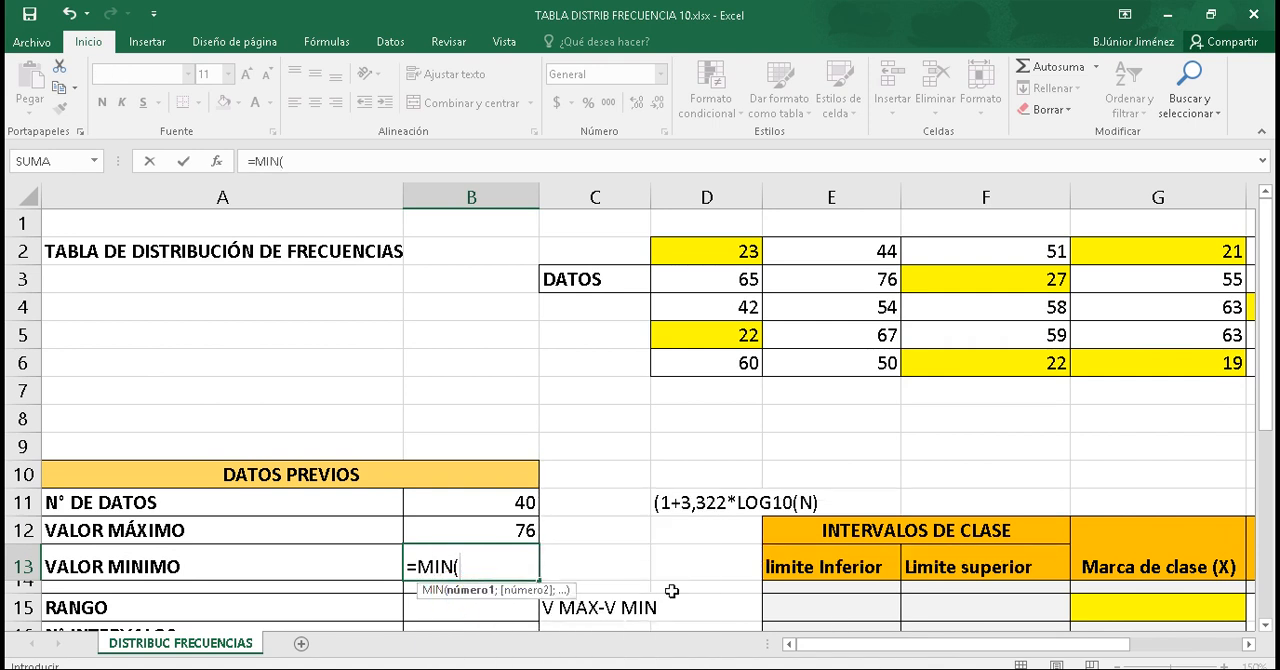
drag(830, 645, 906, 656)
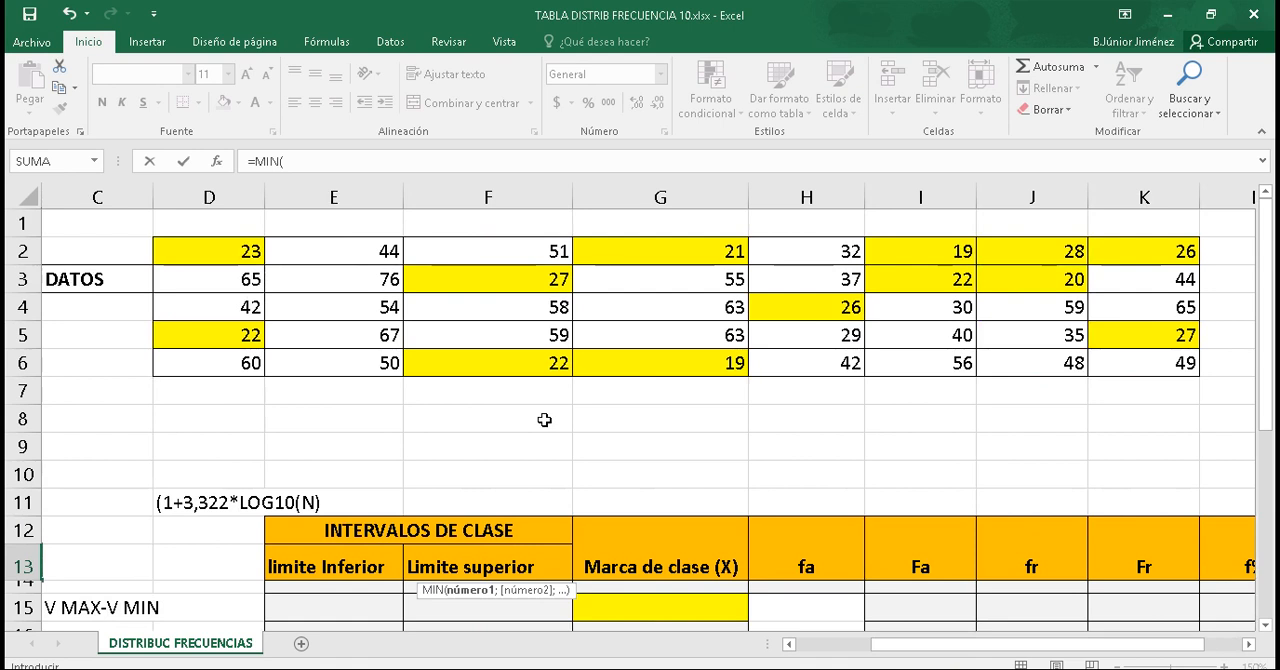
drag(234, 246, 1108, 368)
drag(979, 652, 826, 660)
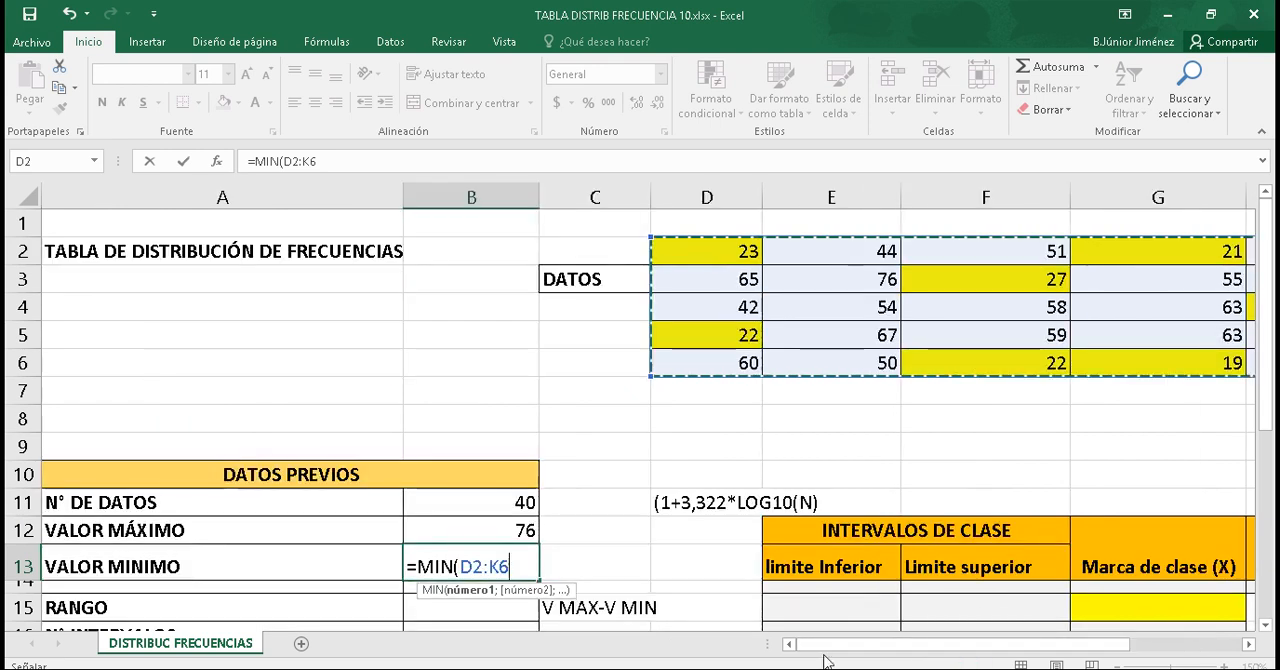
text())
key(Return)
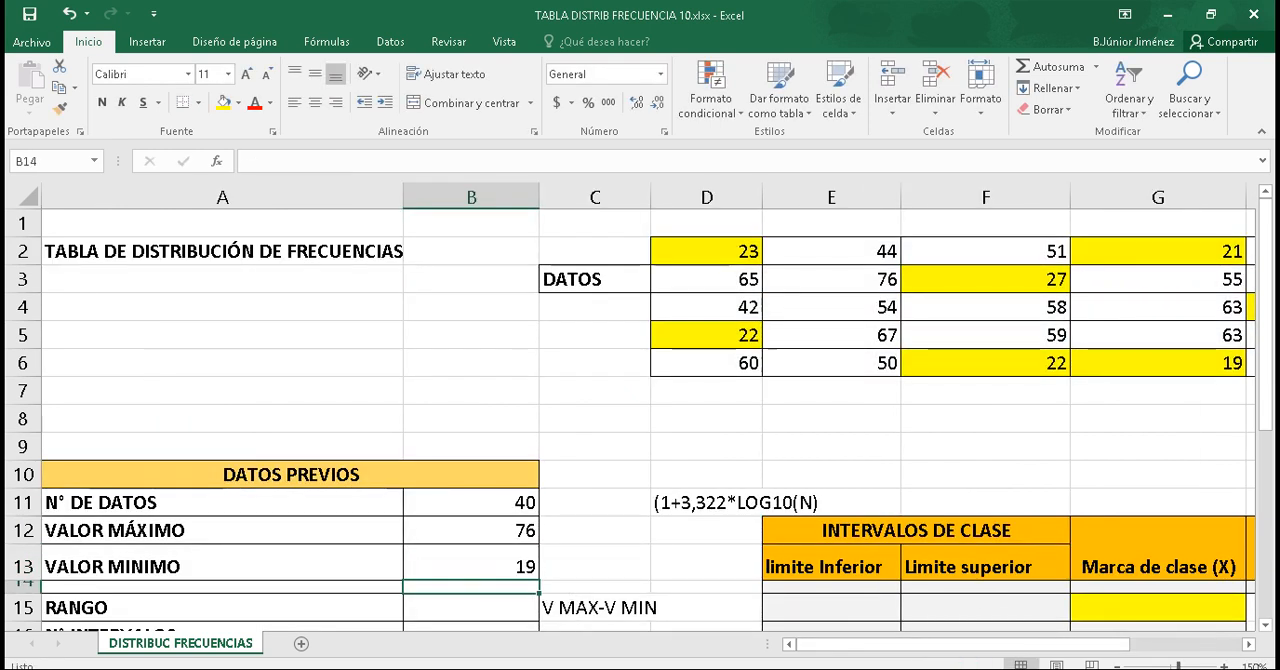
Step: Calculate RANGO in B15 by subtracting the minimum from the maximum with =B12-B13
drag(1265, 344, 1265, 408)
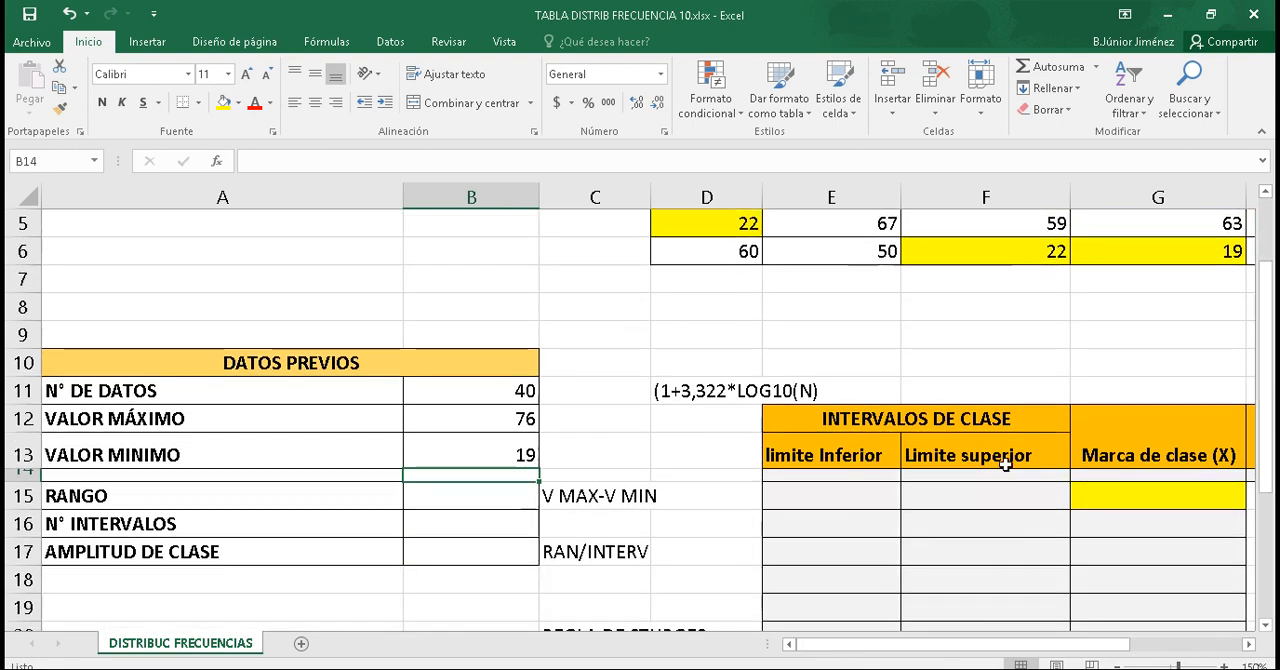
double_click(476, 500)
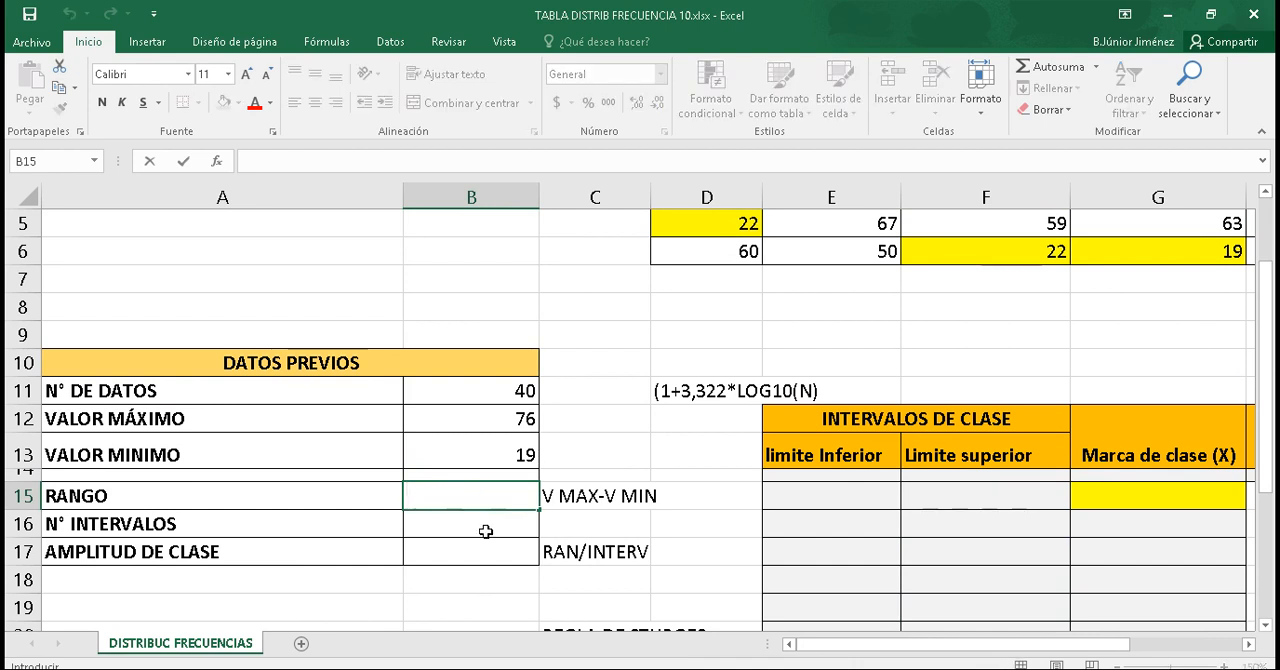
text(=)
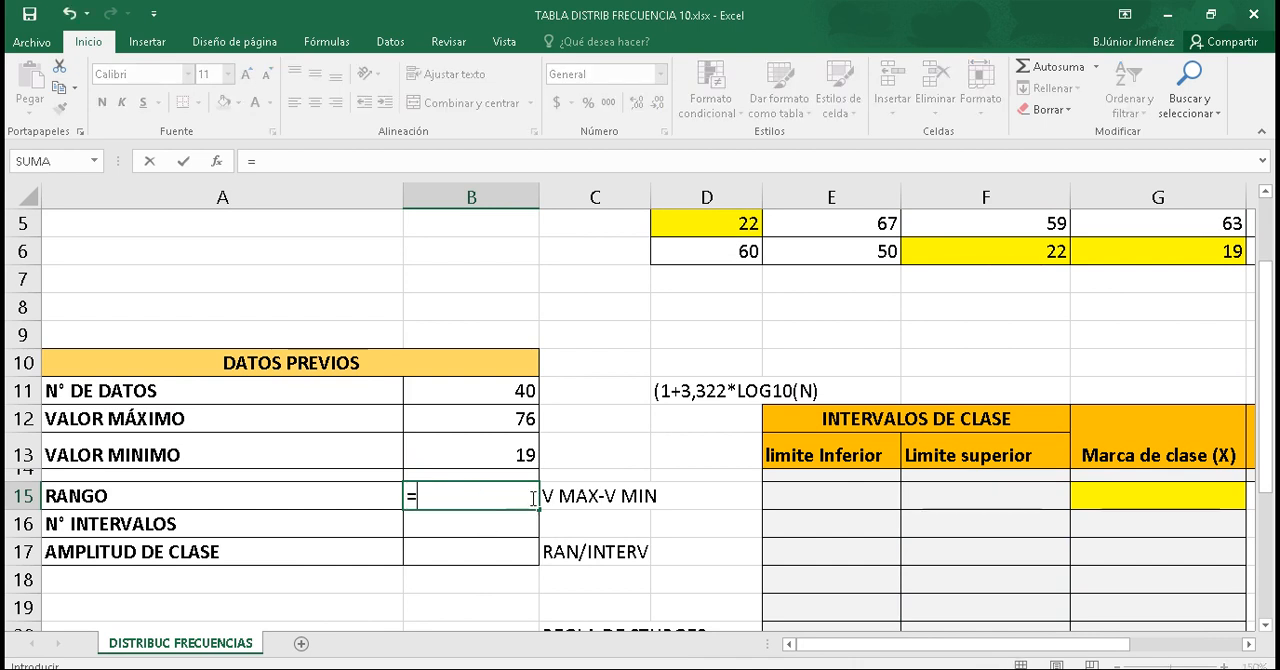
click(502, 424)
text(-)
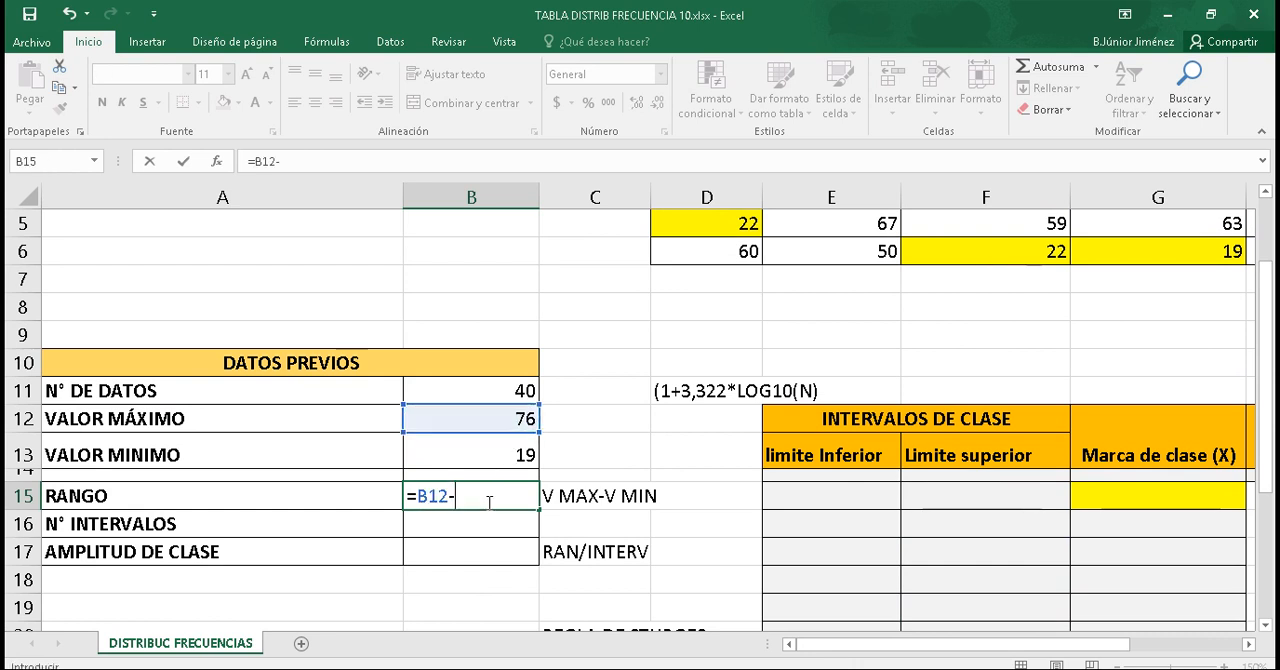
click(491, 445)
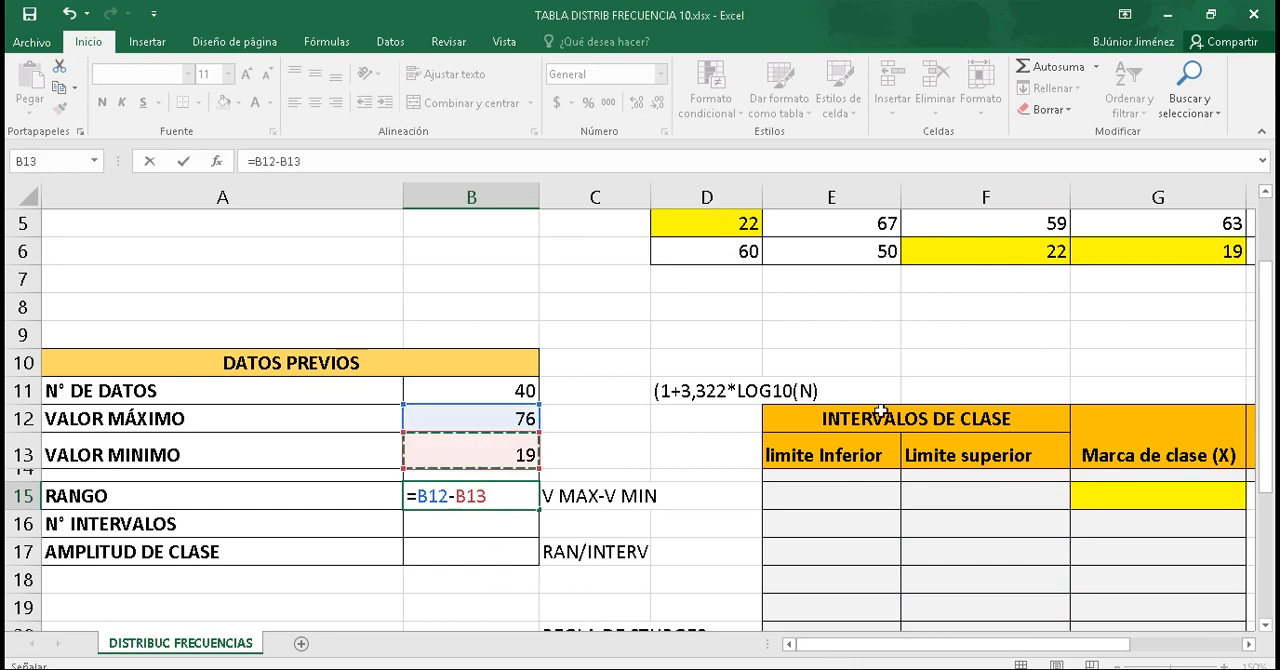
key(Return)
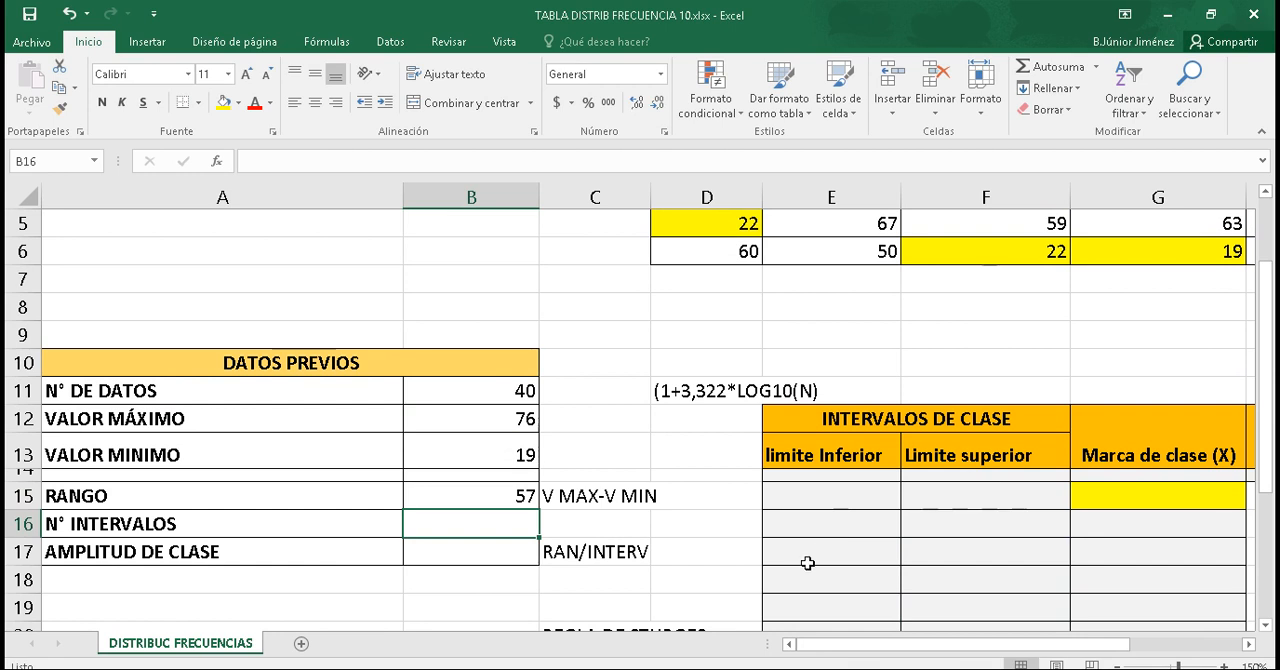
text(=)
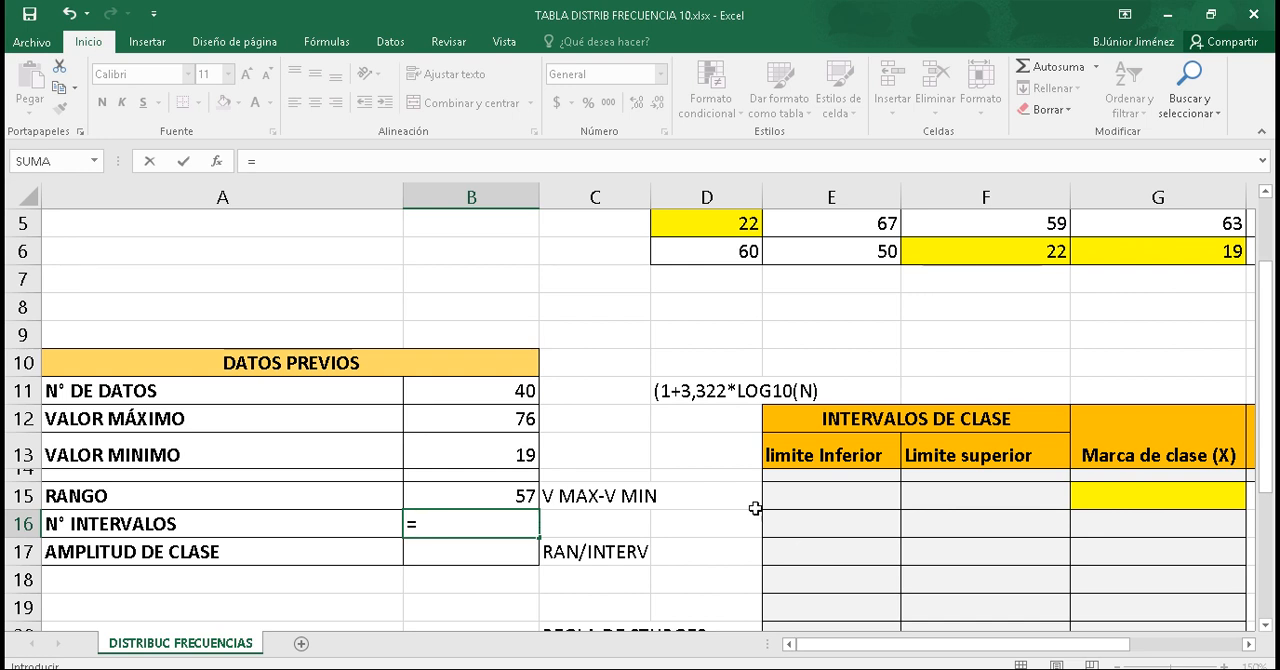
click(667, 391)
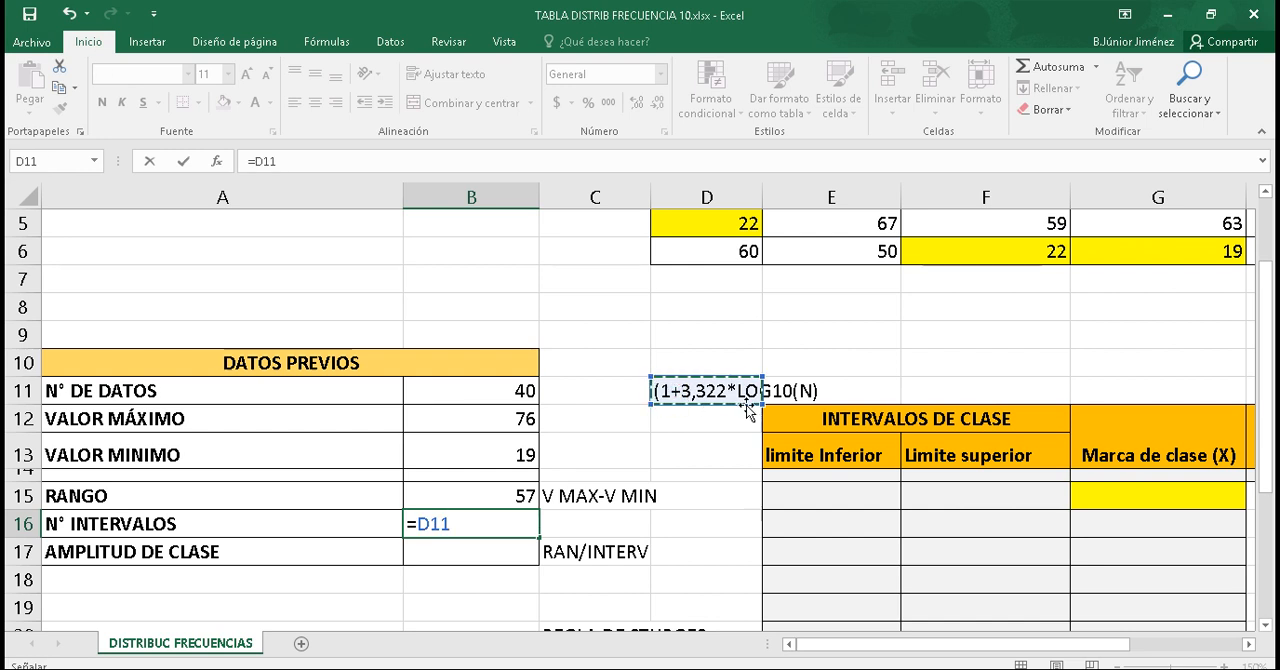
click(520, 517)
key(BackSpace)
key(BackSpace)
key(BackSpace)
key(BackSpace)
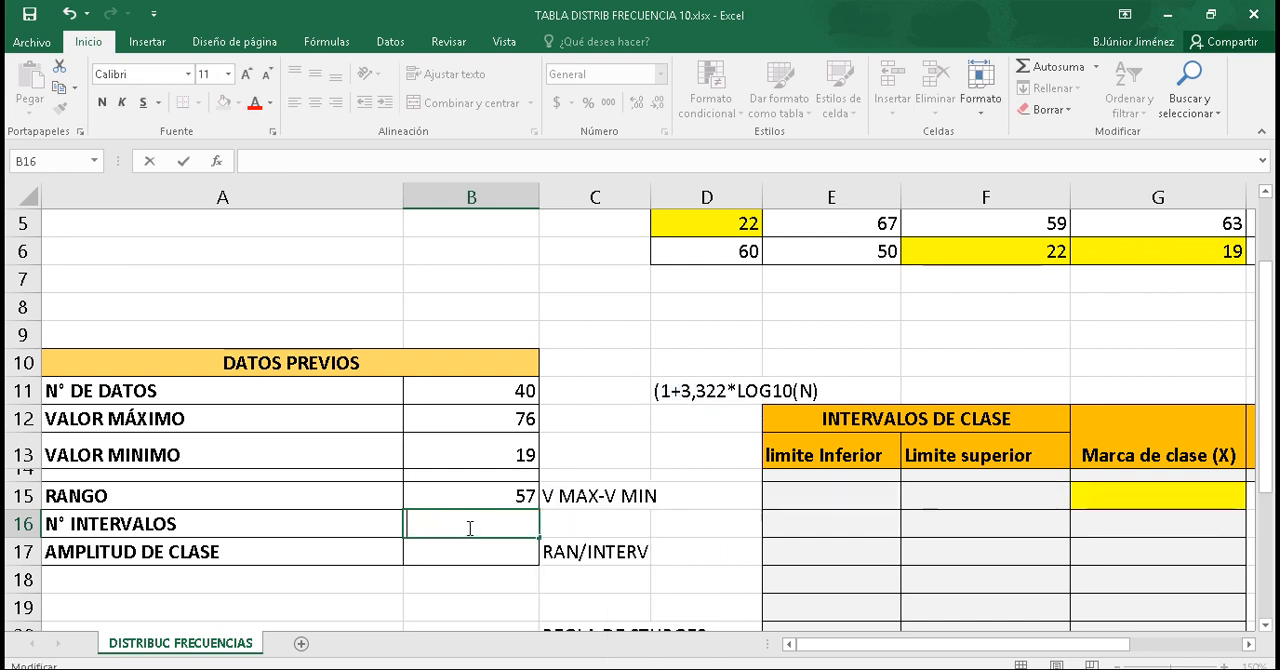
Step: Copy the Sturges expression 1+3,322*LOG10(N) from the text in D11 into the N° INTERVALOS cell B16
click(700, 392)
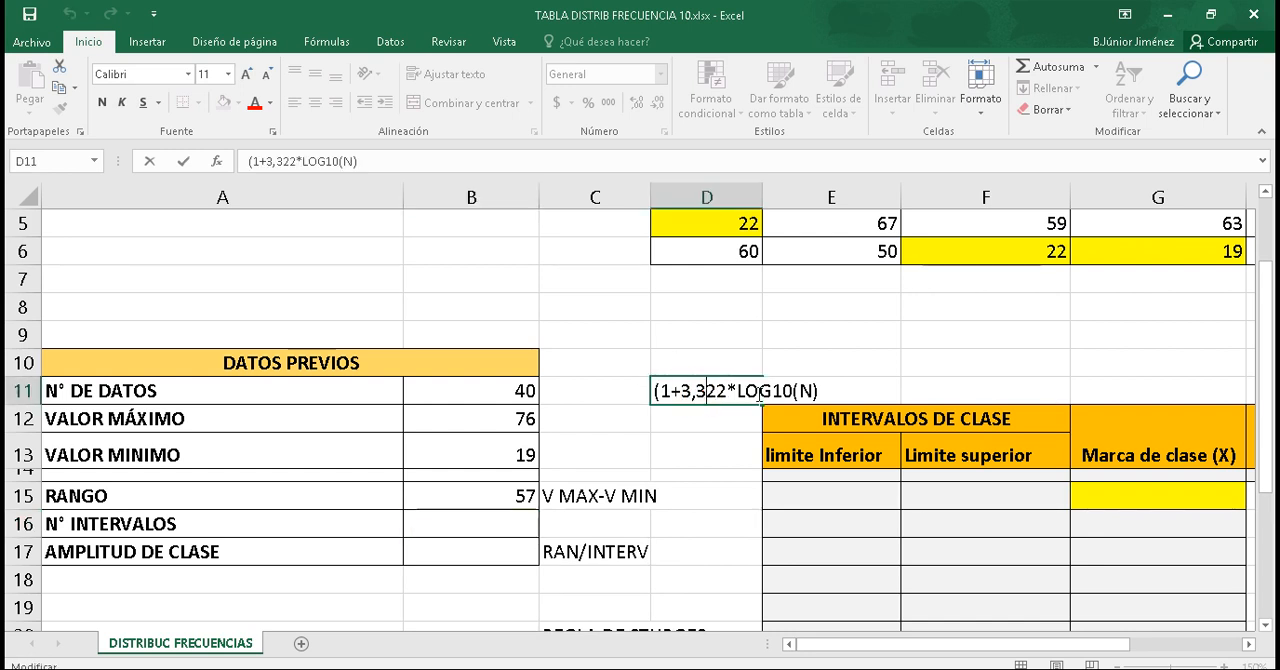
drag(661, 391, 819, 387)
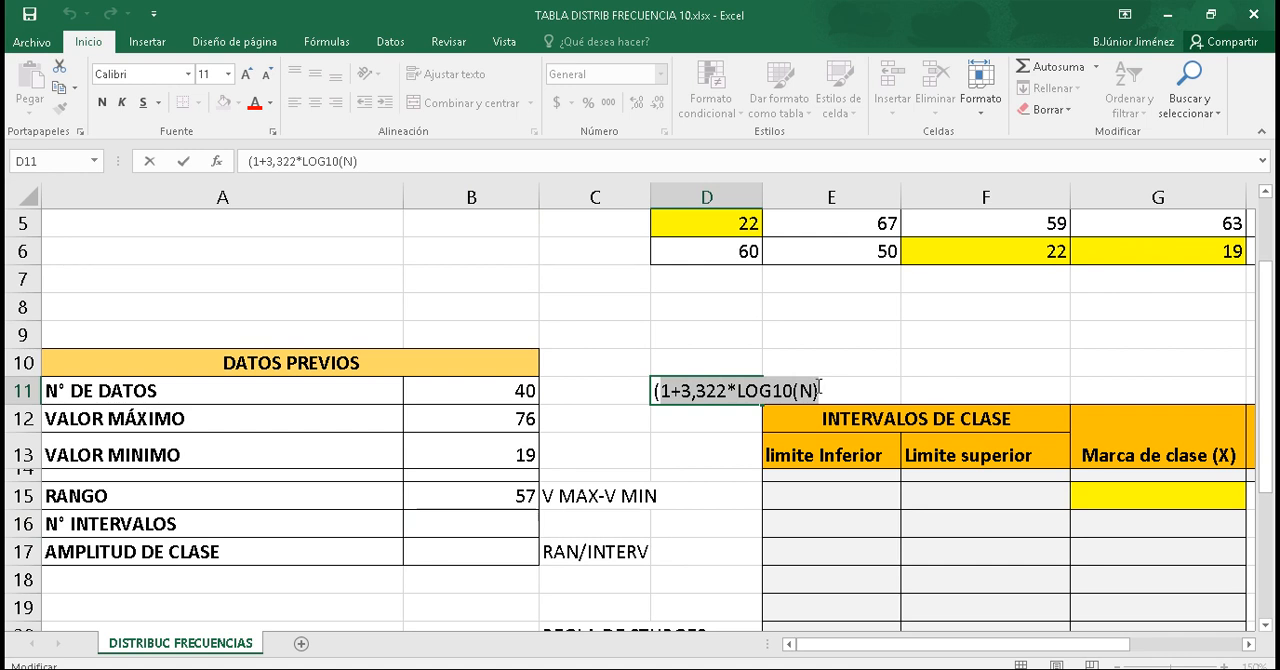
key(ctrl+c)
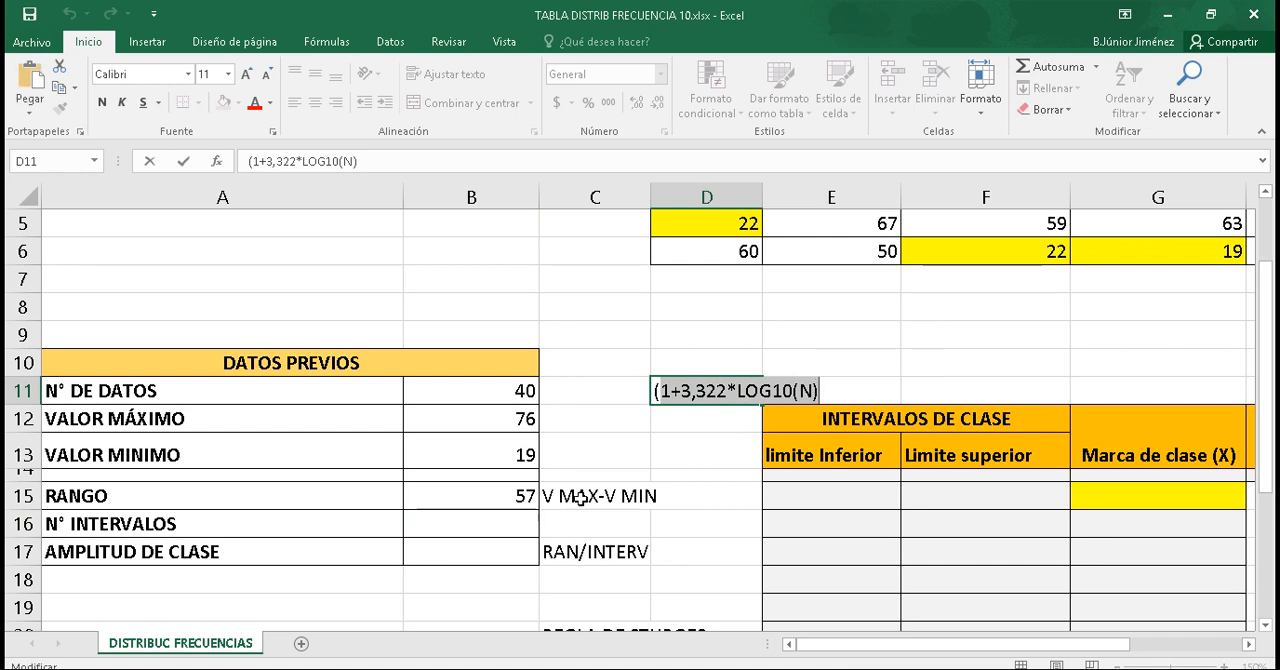
click(490, 524)
key(ctrl+v)
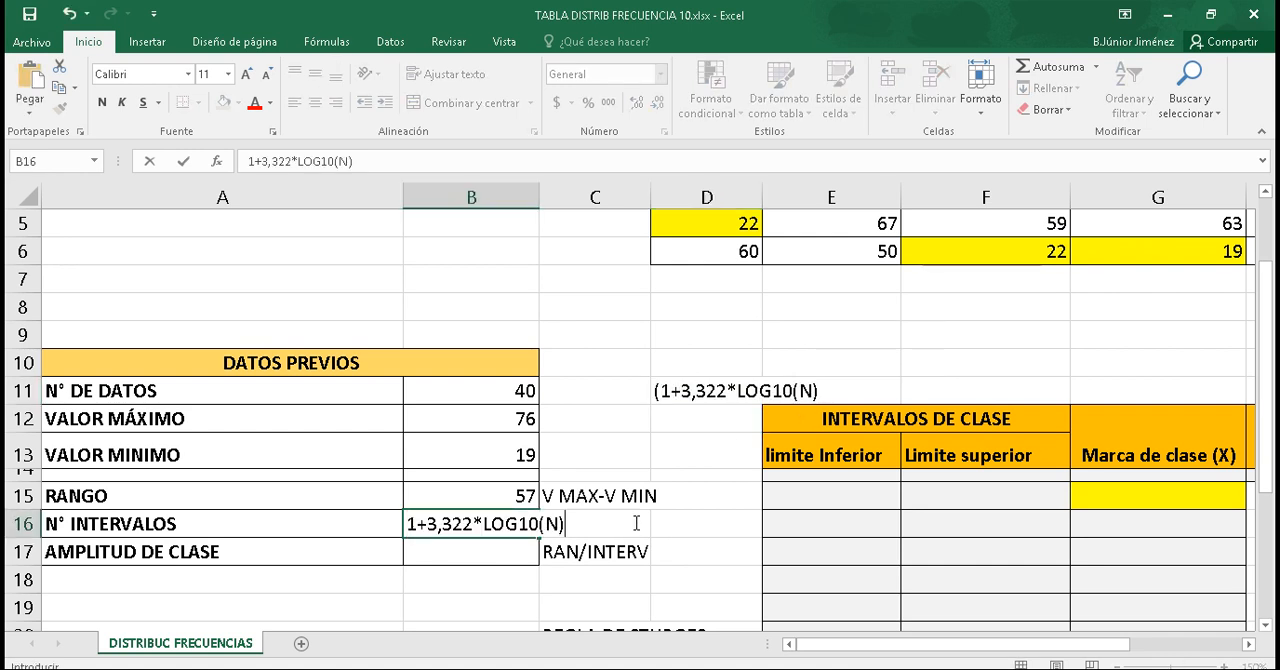
key(Left)
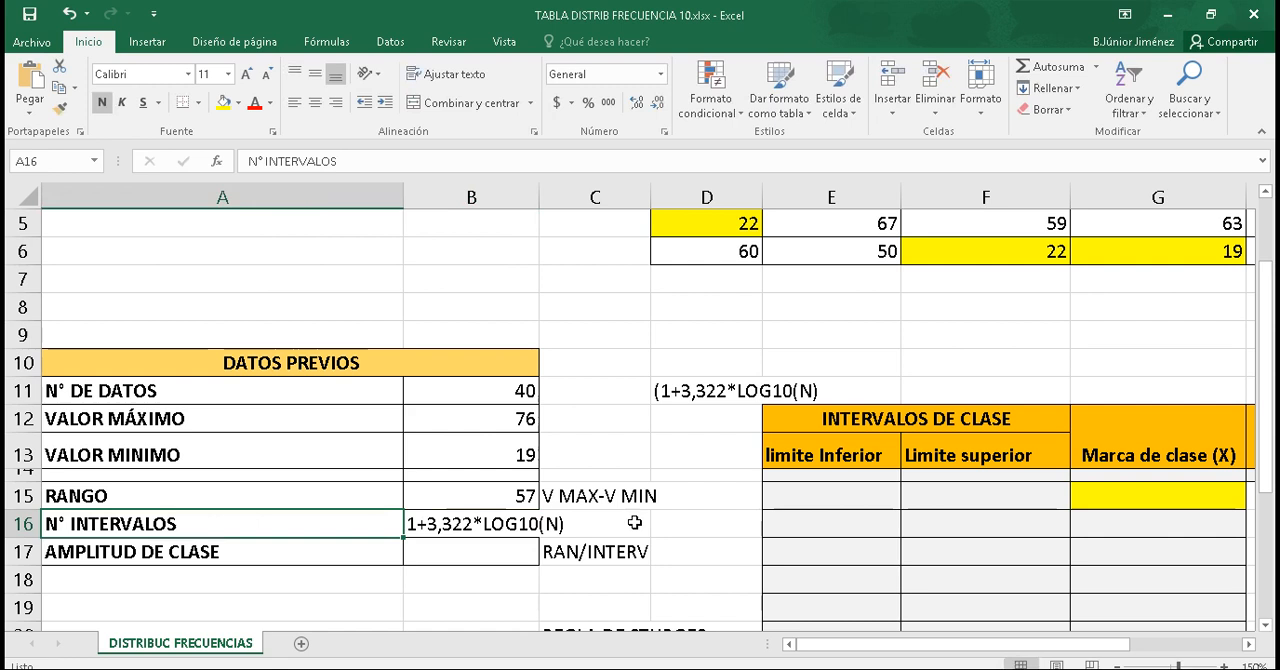
Step: Turn the Sturges text in B16 into the working formula =1+3,322*LOG10(B11), replacing N with the data count cell
double_click(416, 524)
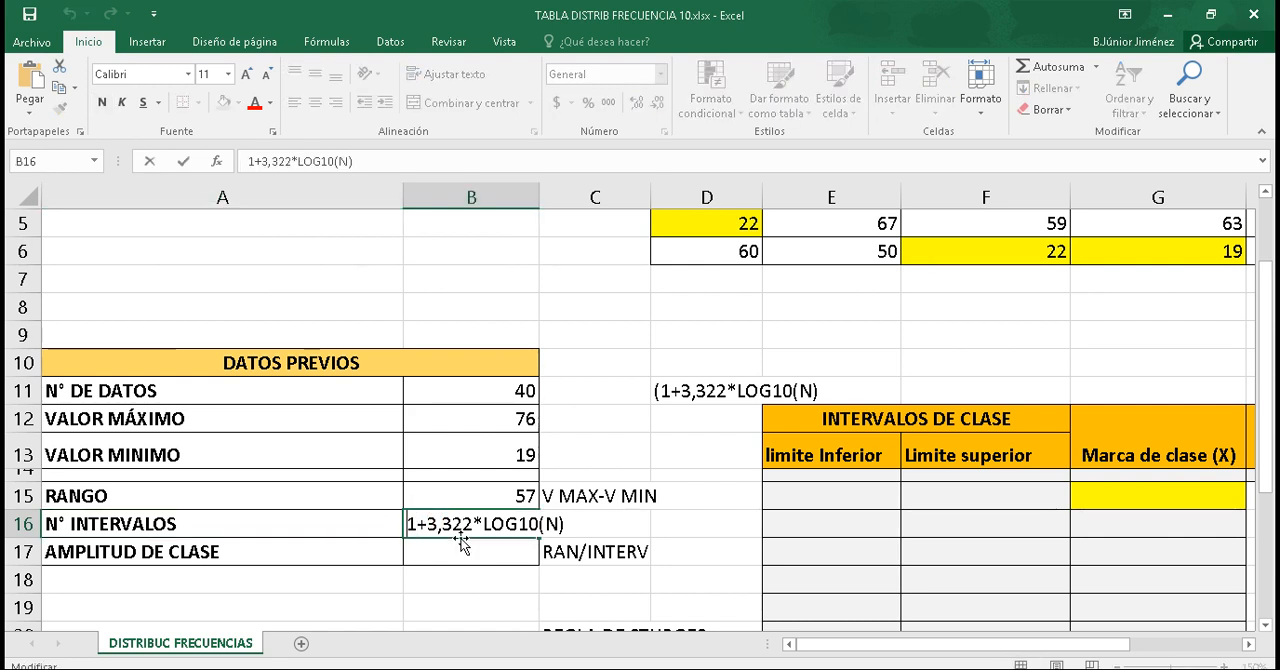
text(=)
key(Right)
key(Right)
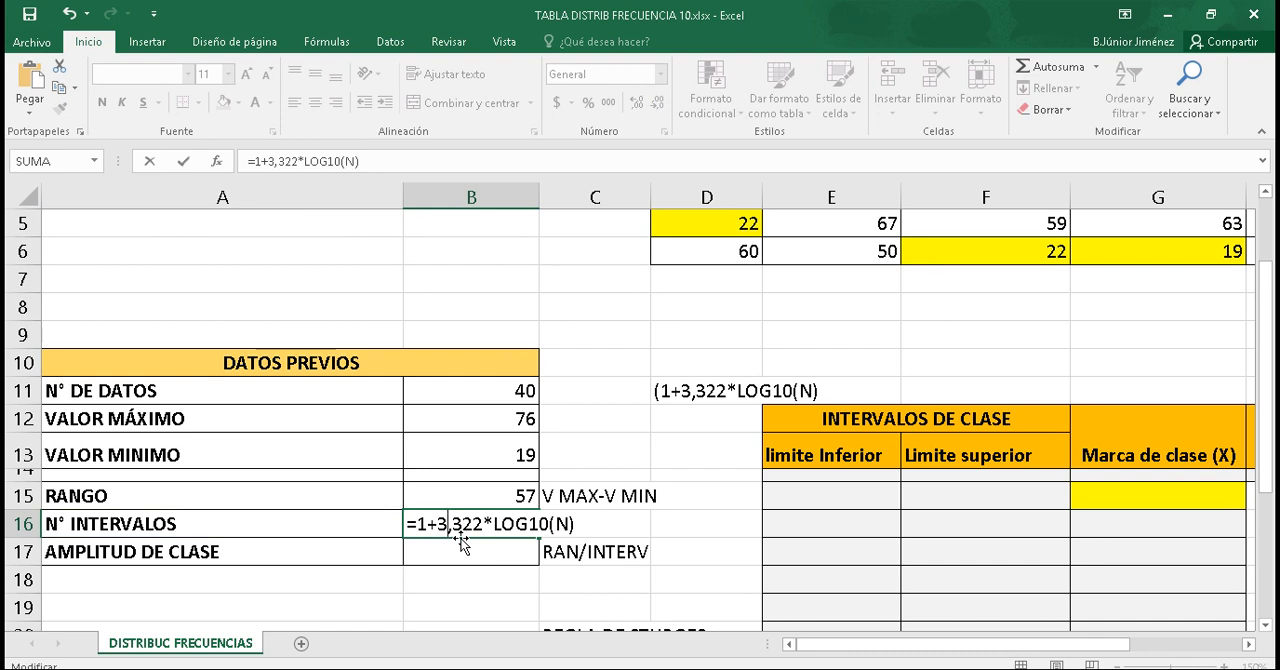
key(Right)
key(Right)
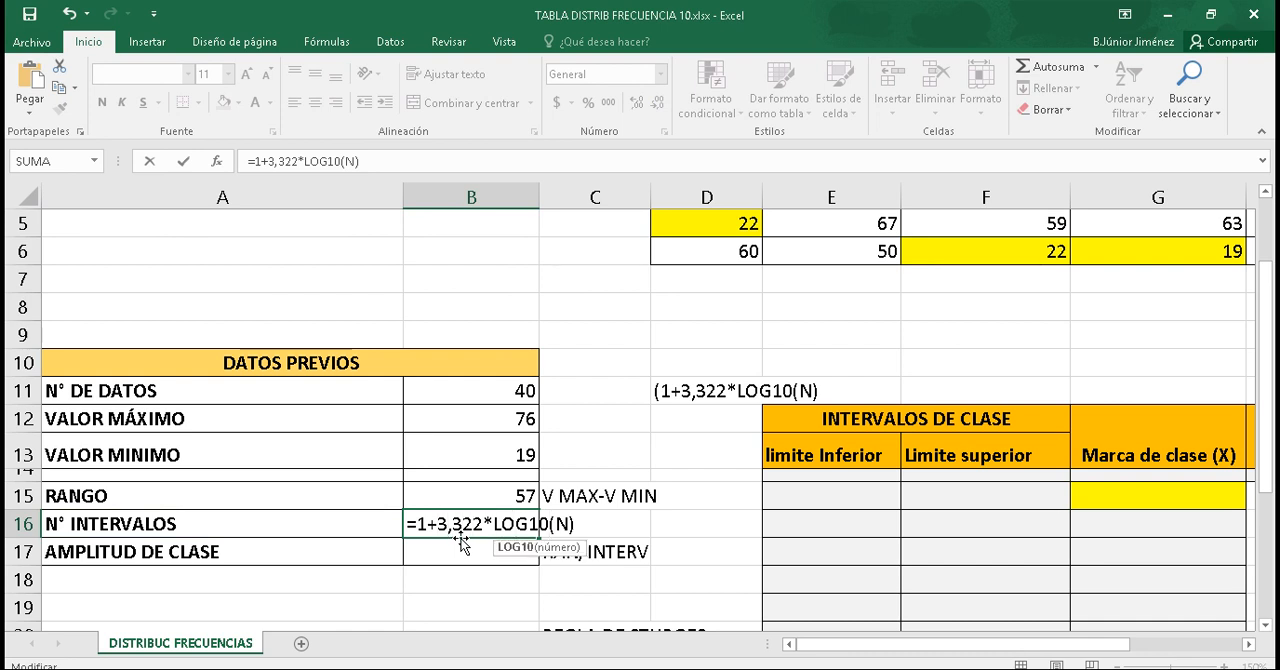
key(Left)
key(Left)
key(Left)
key(Left)
key(Left)
key(Left)
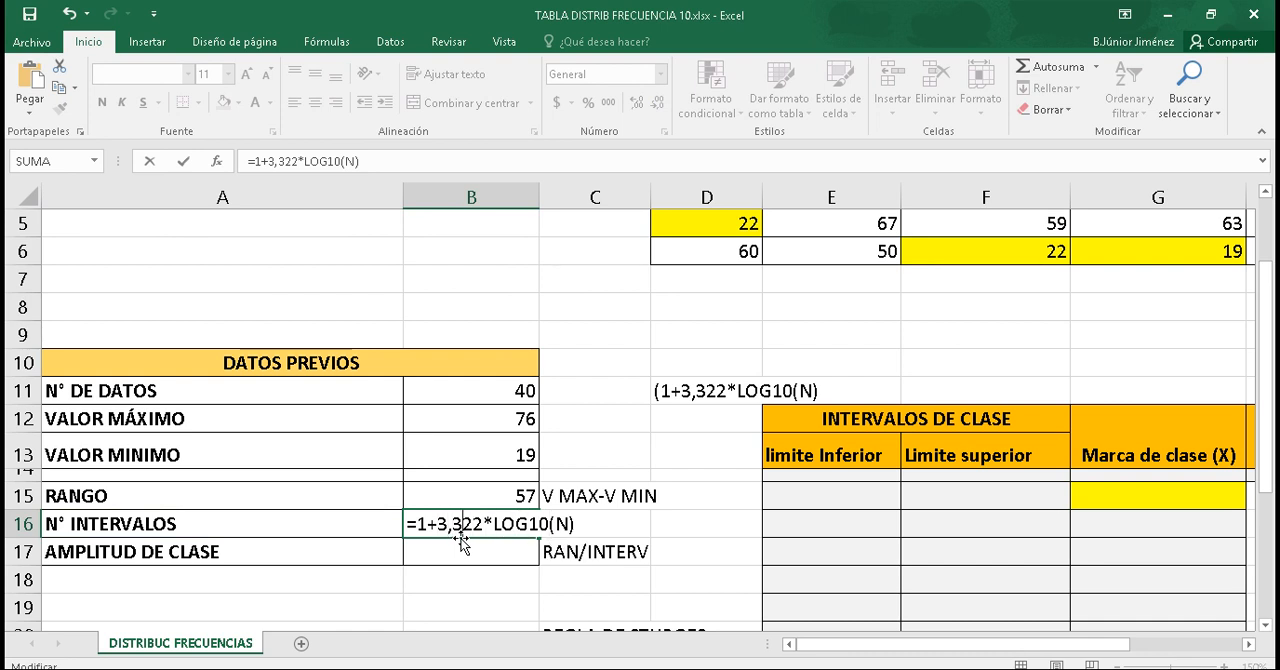
key(Right)
key(Right)
key(Right)
key(Right)
key(Right)
key(Right)
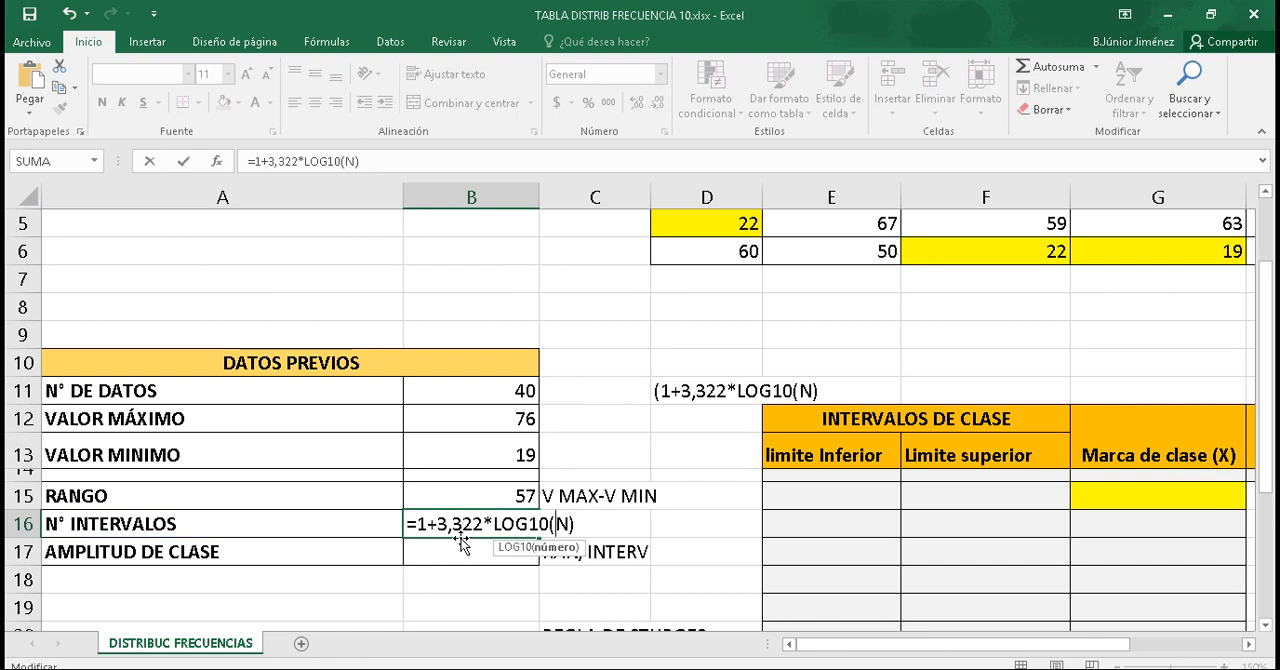
key(BackSpace)
click(463, 387)
key(Return)
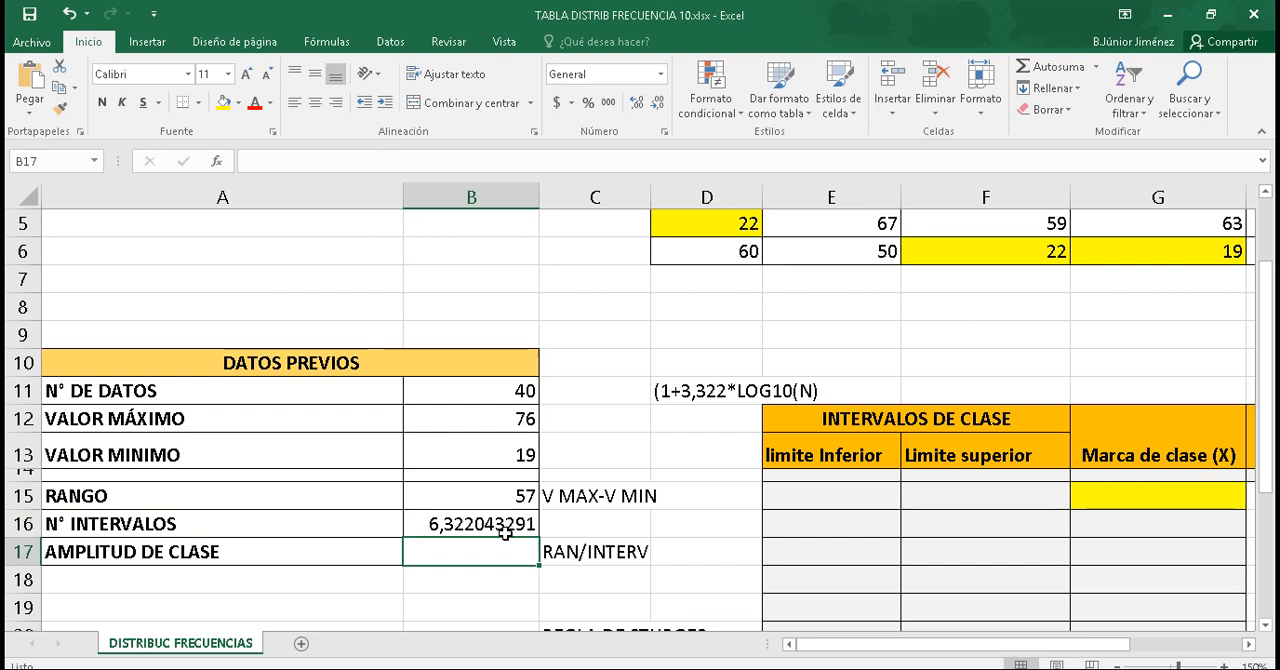
Step: Round N° INTERVALOS in B16 up to 0 decimals with =REDONDEAR.MAS(1+3,322*LOG10(B11);0)
click(437, 524)
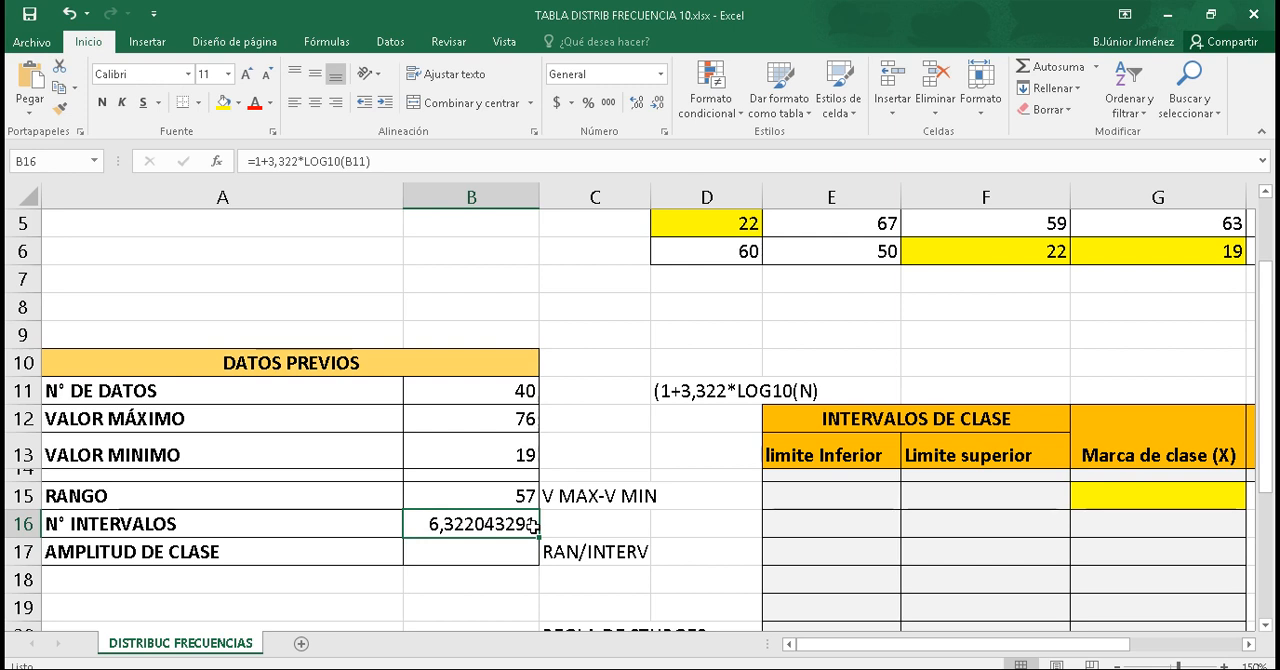
double_click(456, 526)
key(Left)
key(Left)
key(Left)
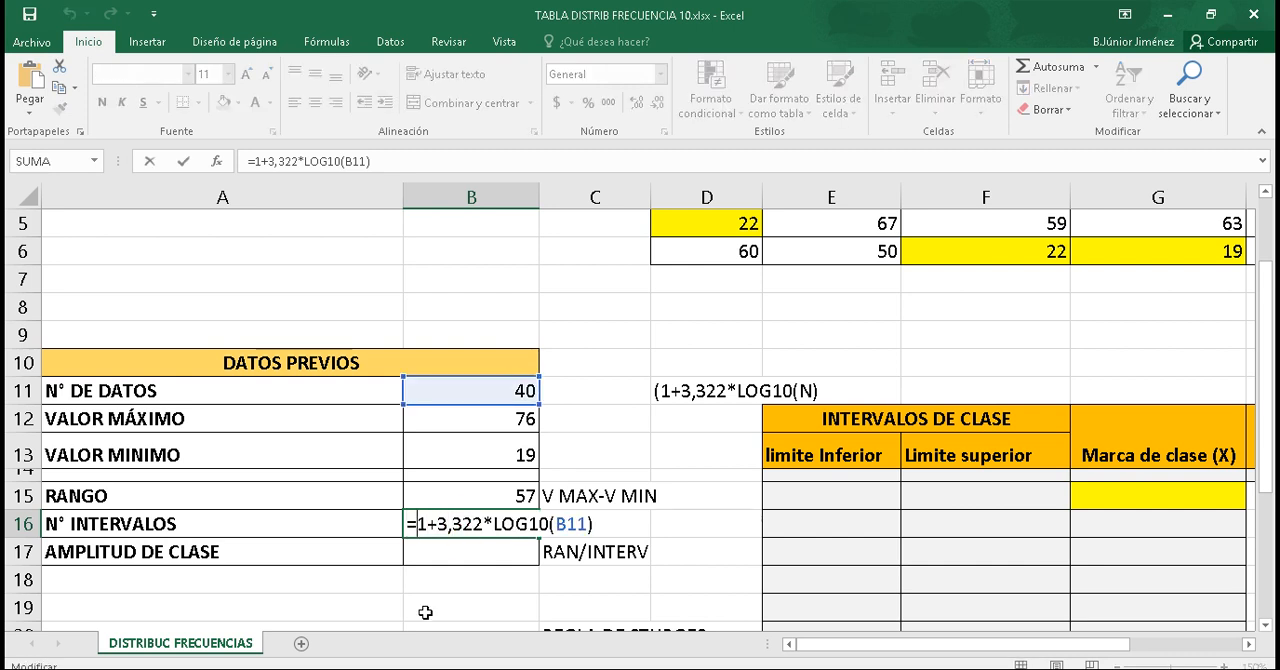
key(Left)
text(c)
key(BackSpace)
text(re)
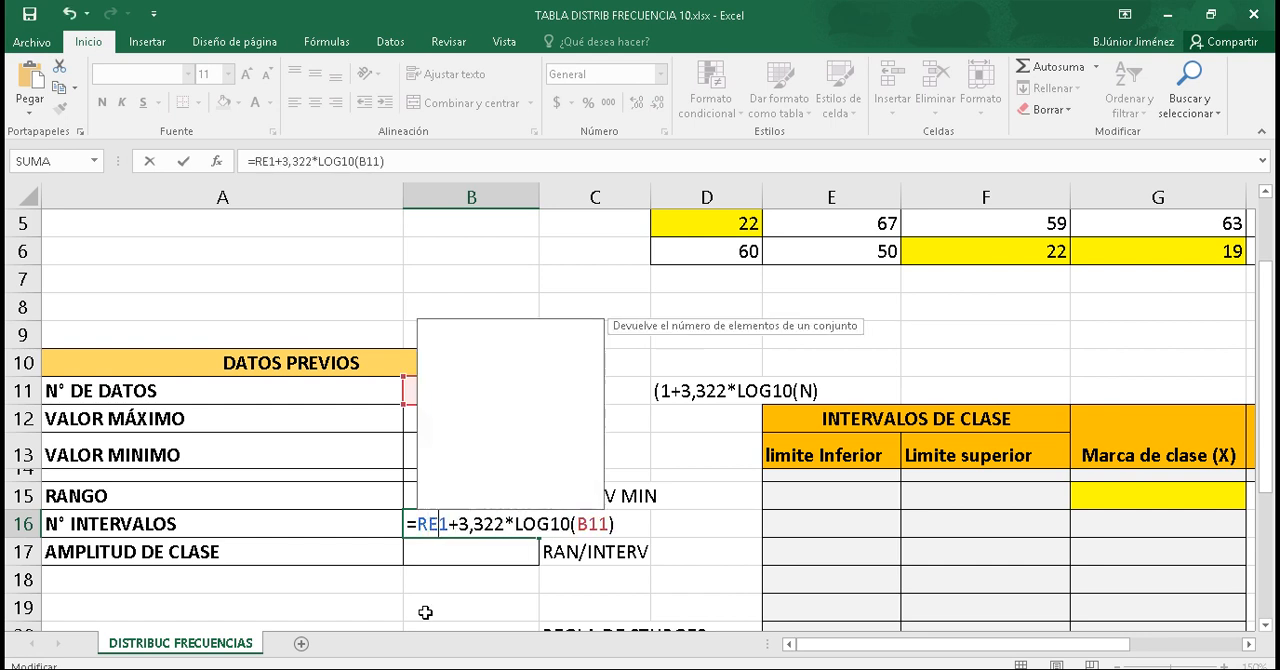
text(dor)
key(BackSpace)
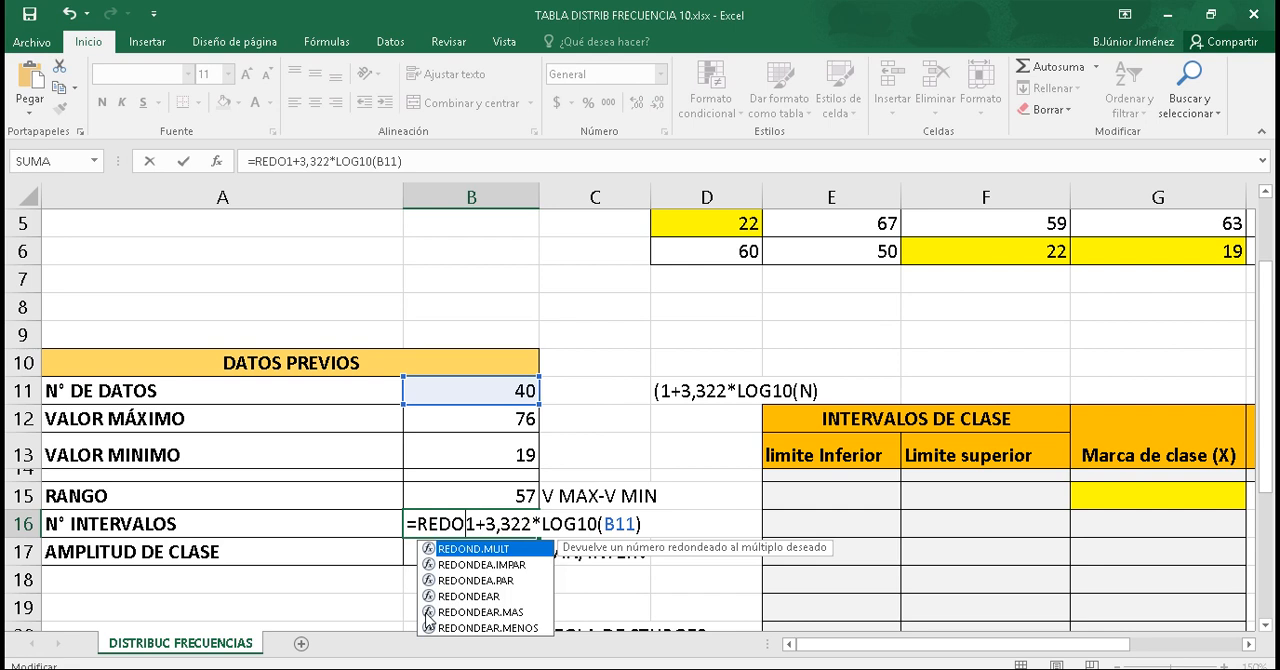
double_click(511, 613)
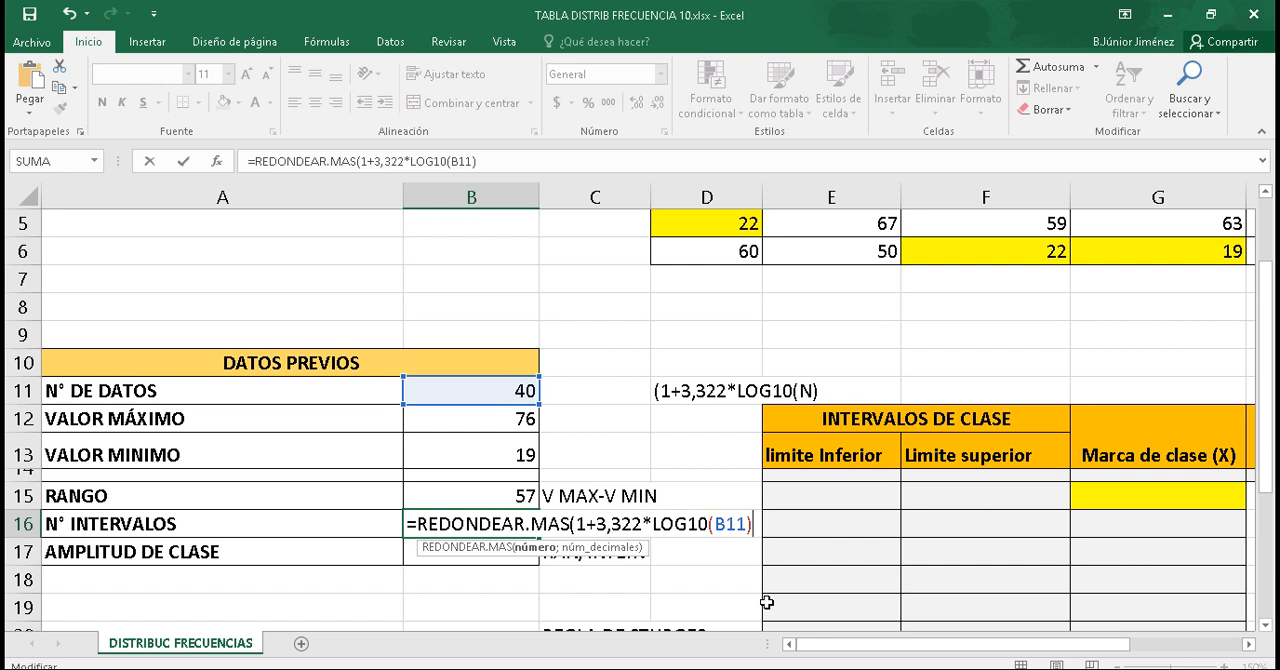
text(;)
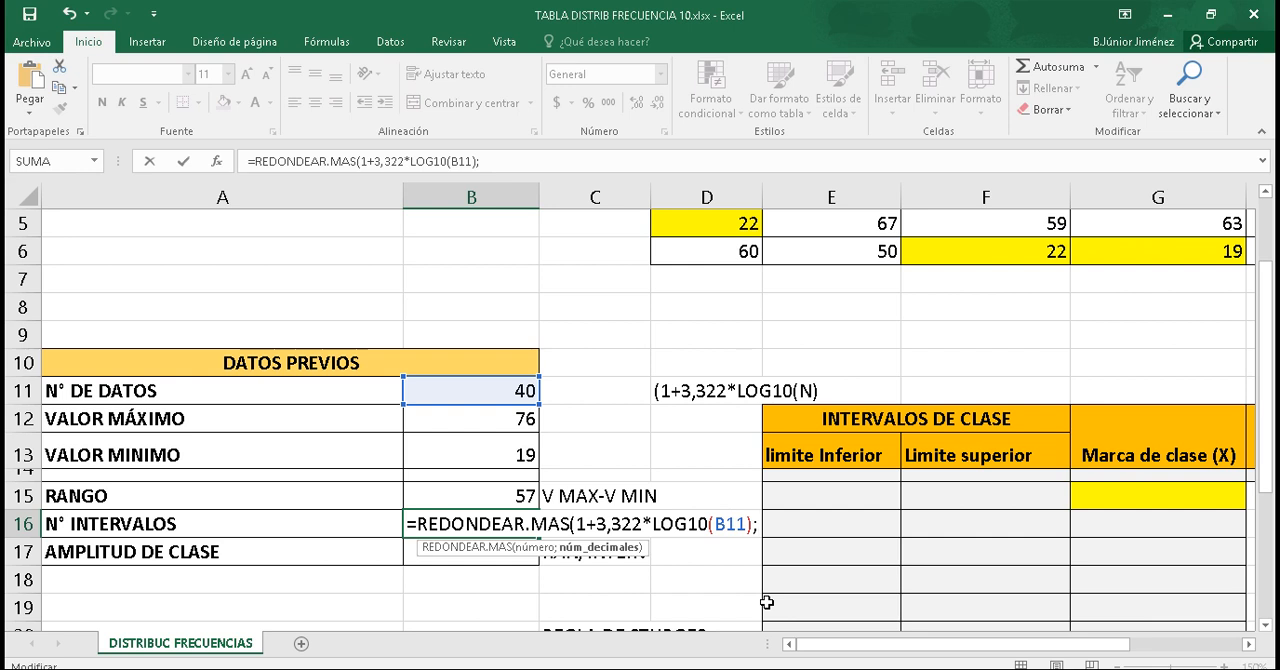
text(0))
key(Return)
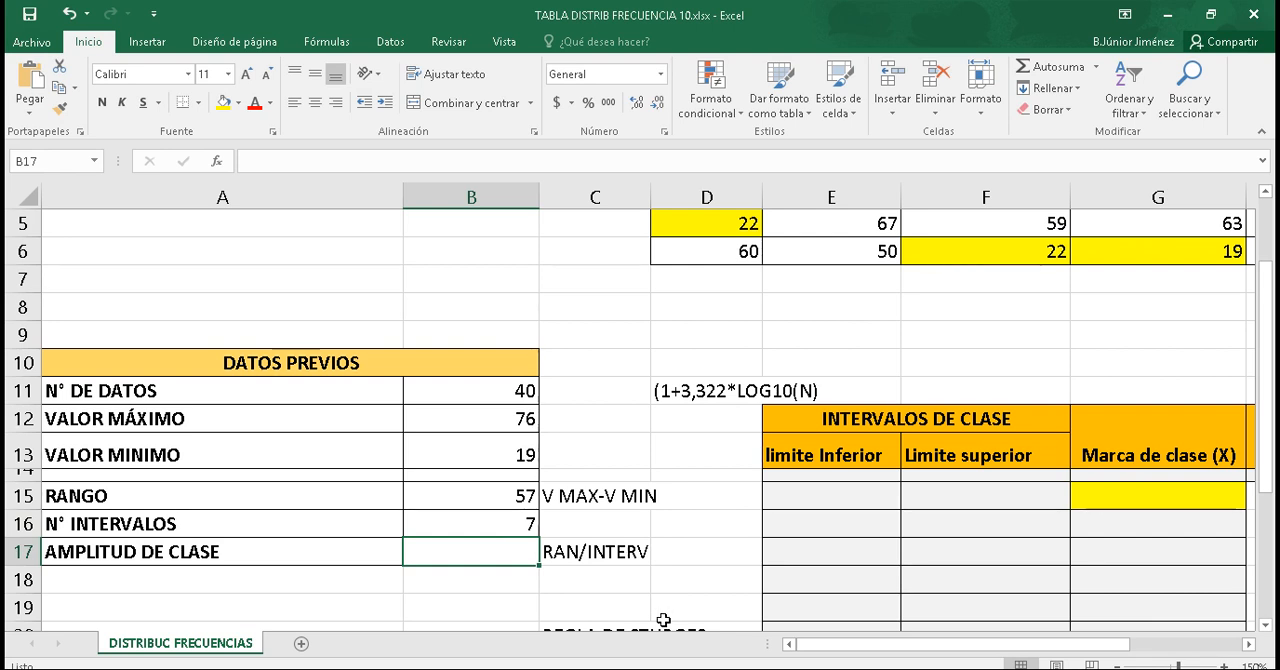
Step: Calculate AMPLITUD DE CLASE in B17 by dividing the range by the number of intervals with =B15/B16
text(=)
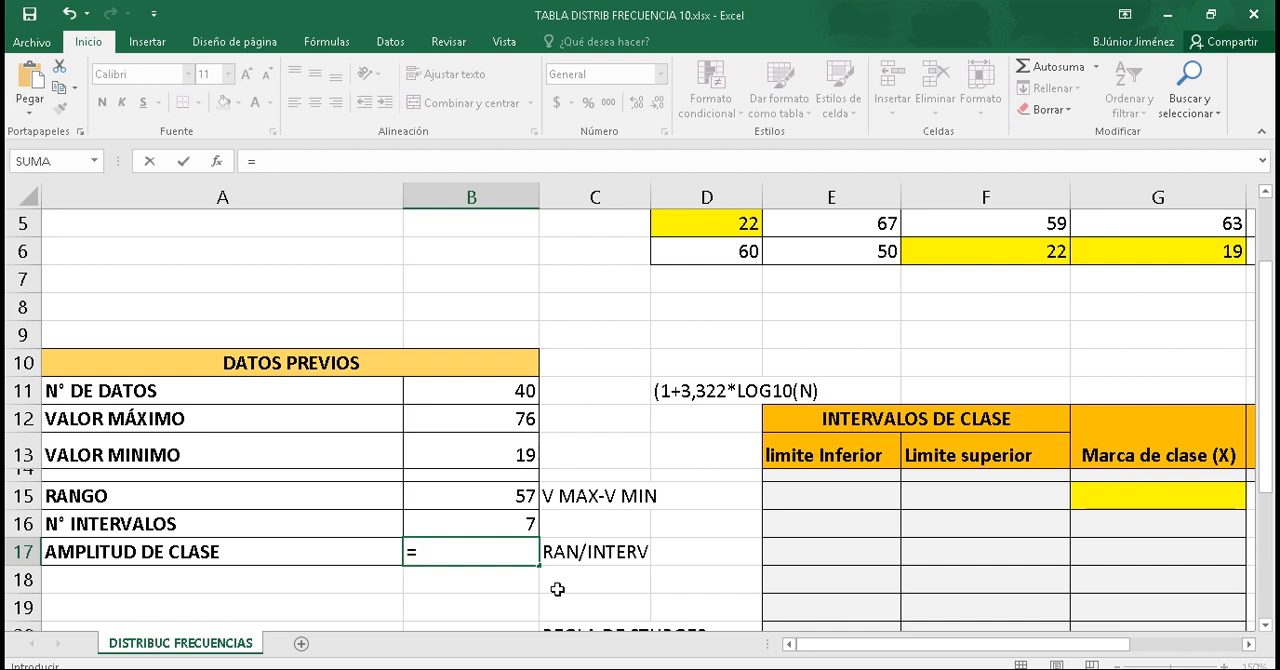
click(499, 498)
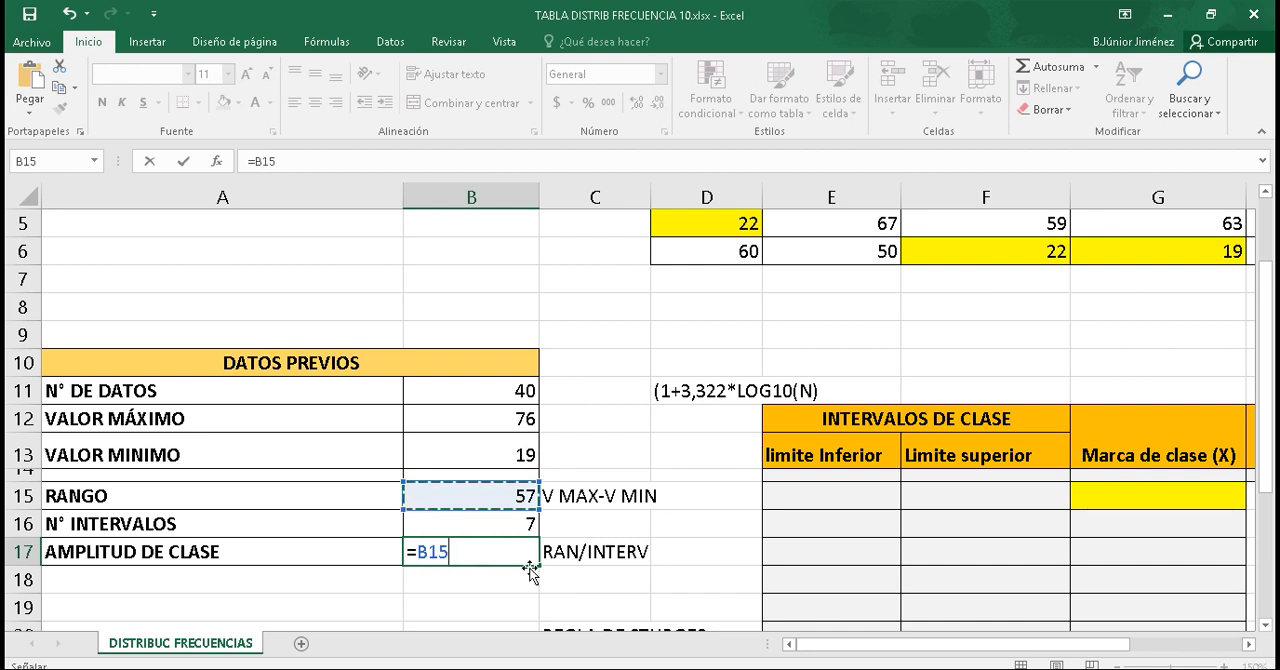
text(/)
click(508, 524)
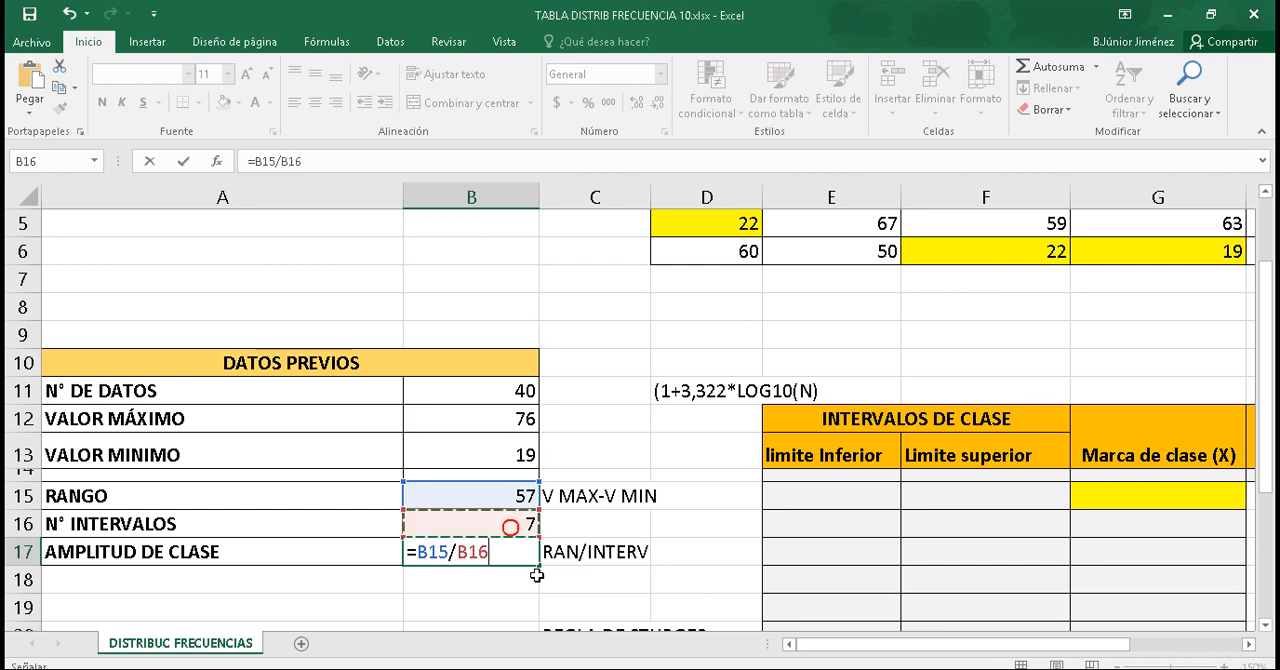
key(Return)
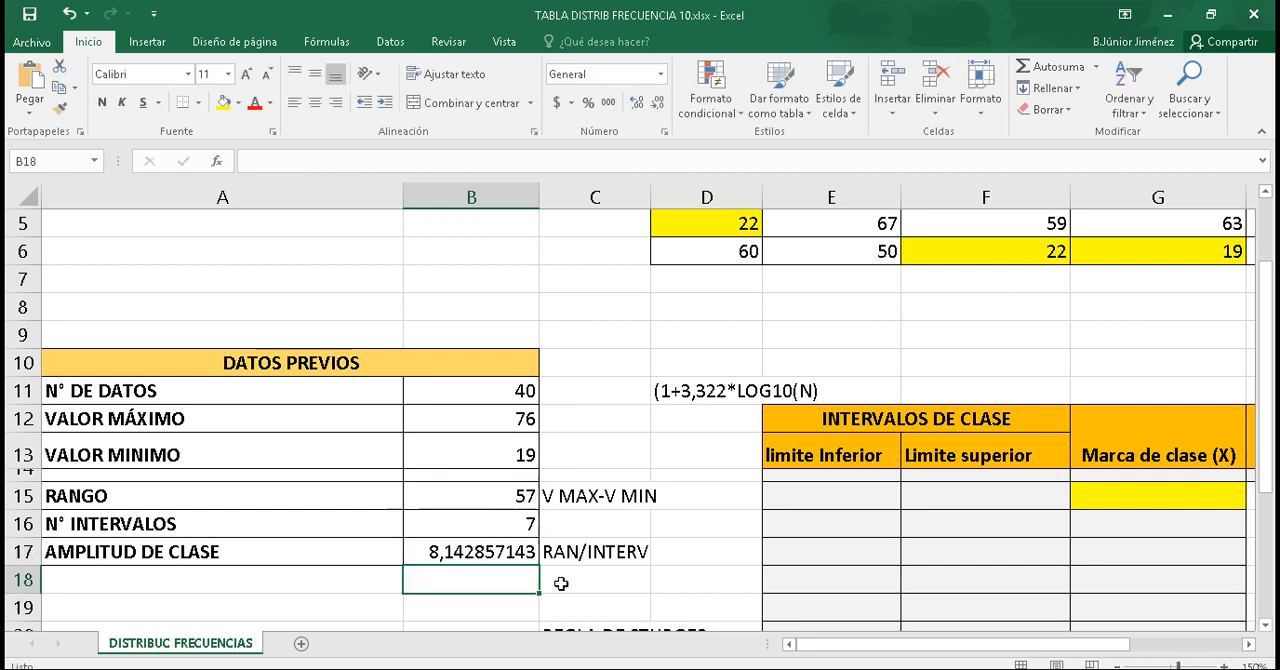
Step: Round AMPLITUD DE CLASE in B17 up to 0 decimals with =REDONDEAR.MAS(B15/B16;0)
double_click(432, 555)
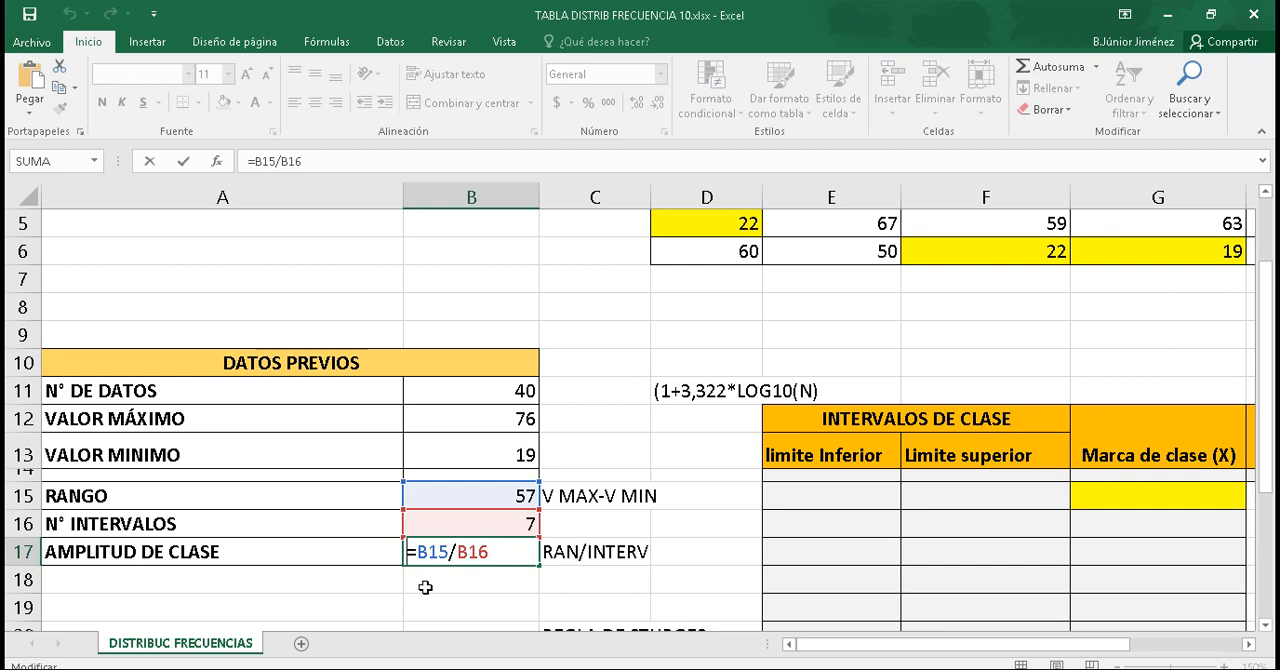
text(REDO)
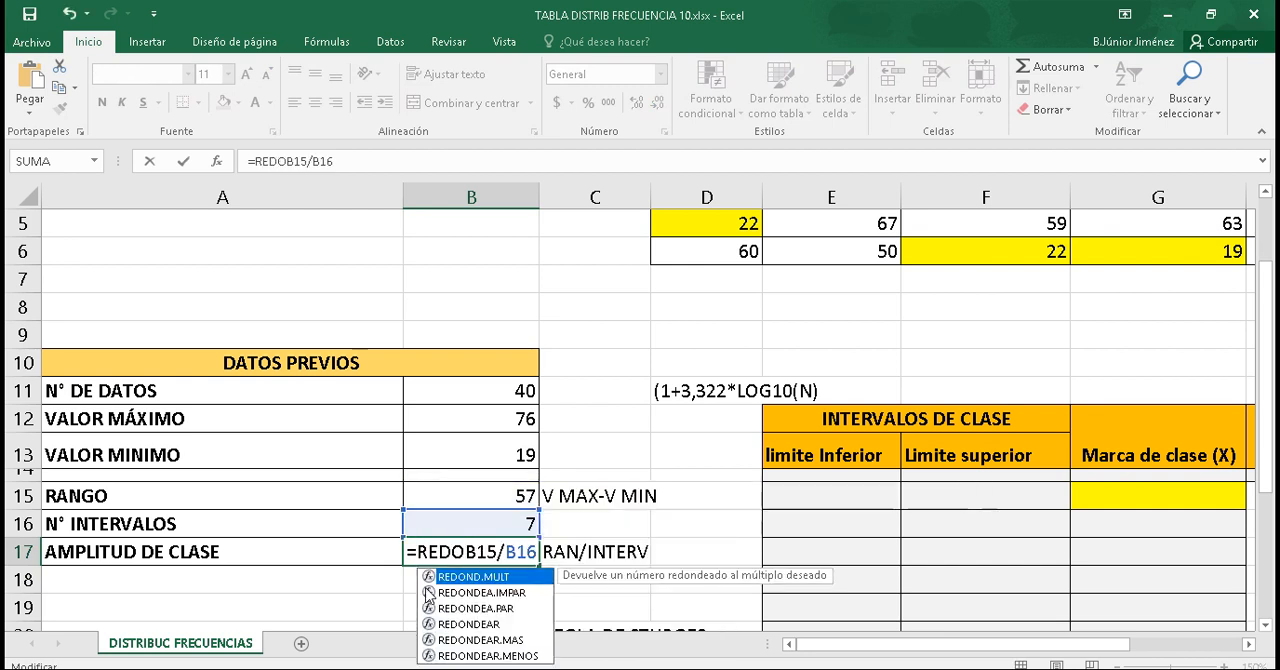
double_click(490, 640)
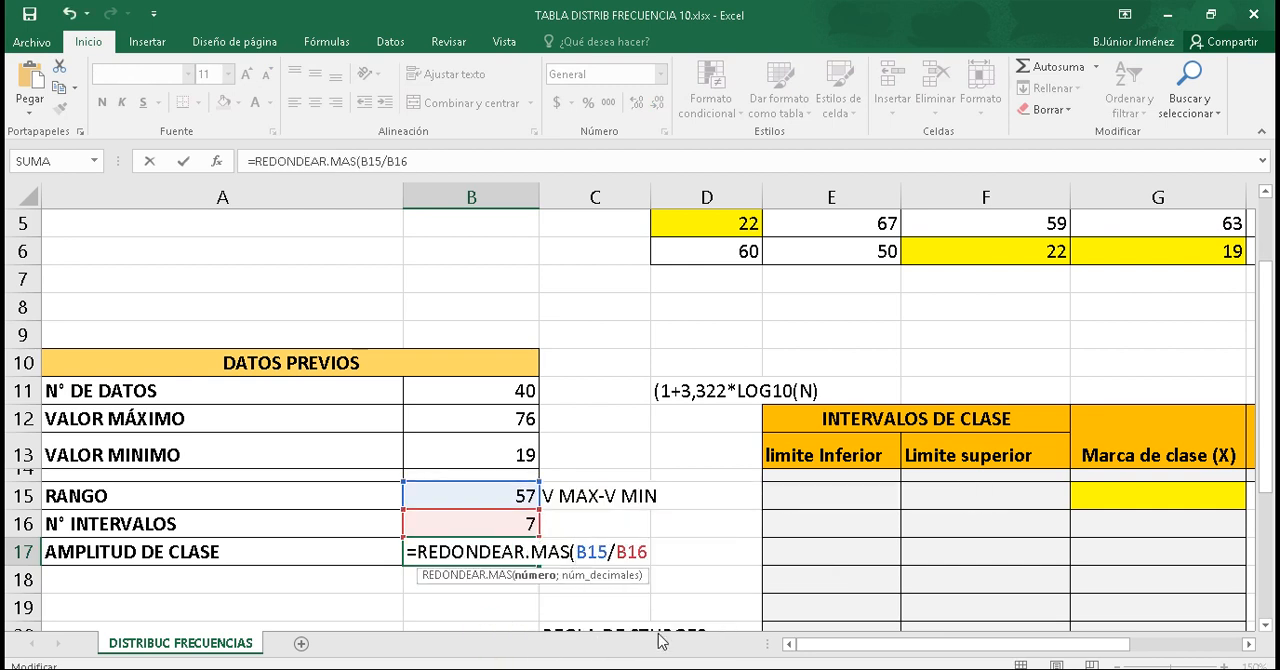
key(Right)
key(Right)
key(Right)
key(Right)
key(Right)
key(Right)
text();0)
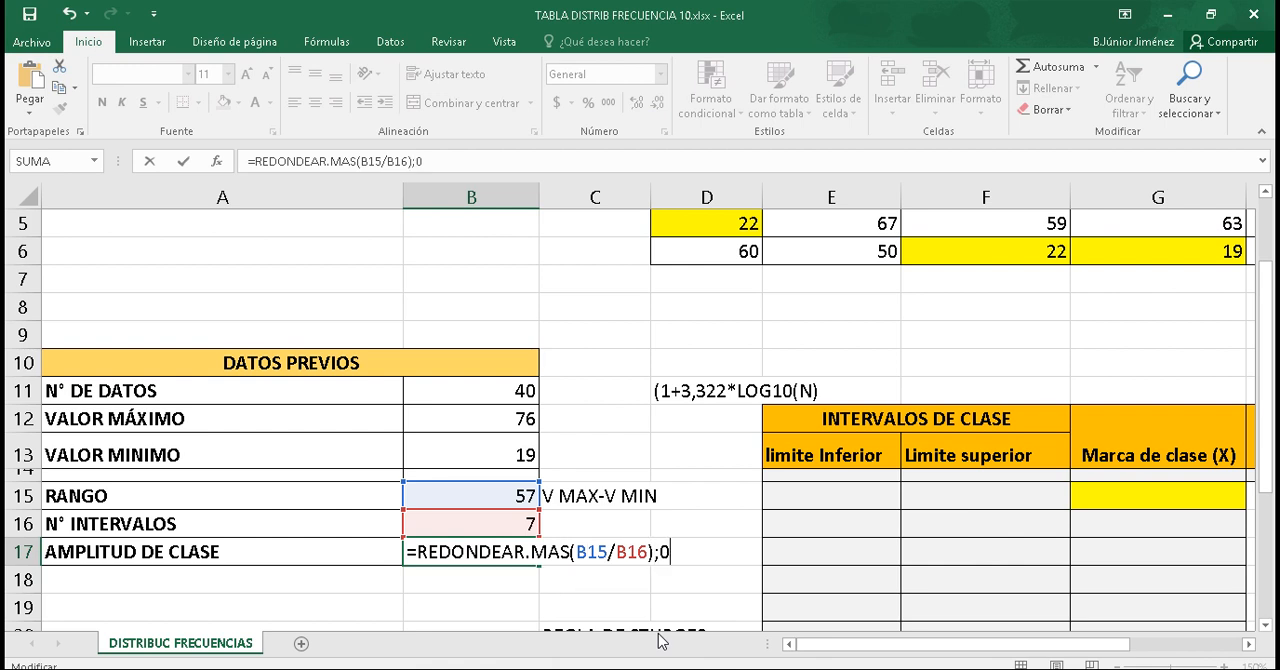
key(Return)
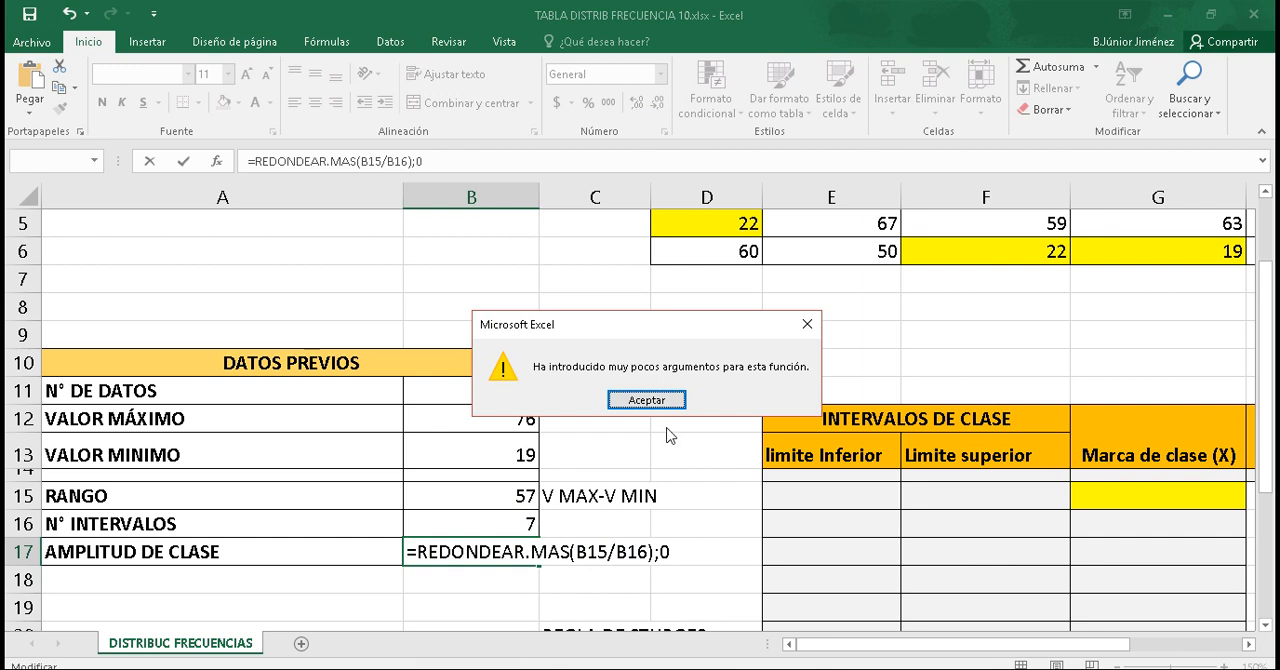
click(648, 400)
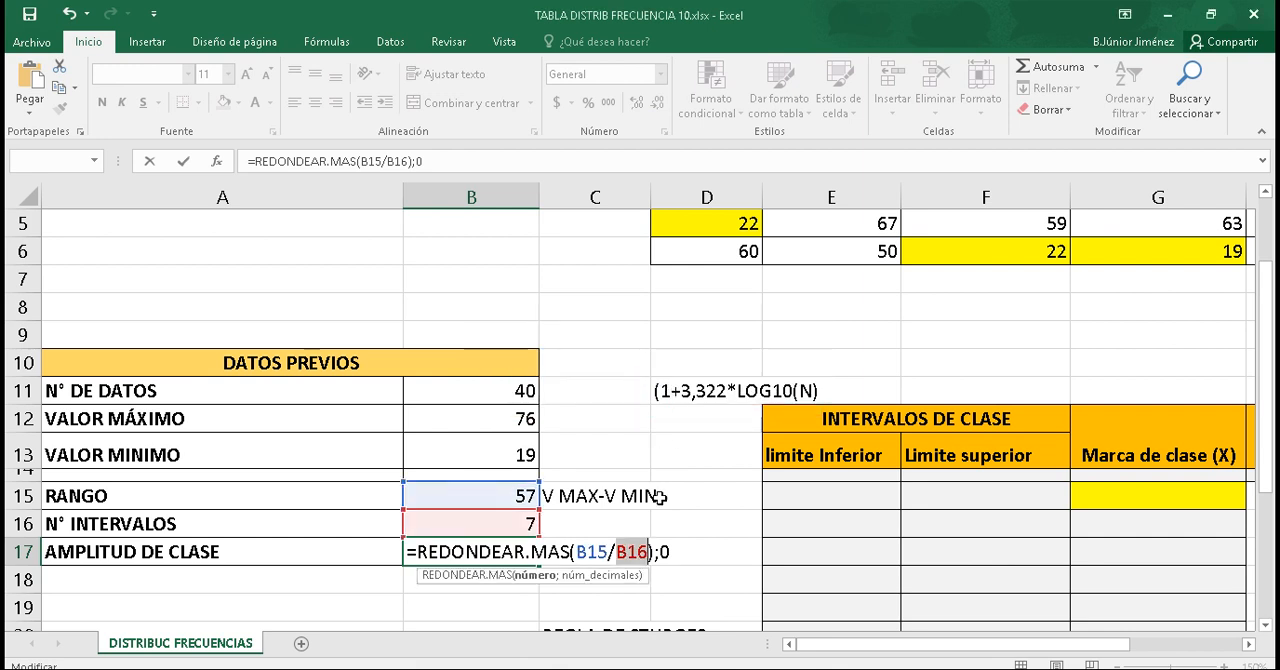
click(655, 552)
key(BackSpace)
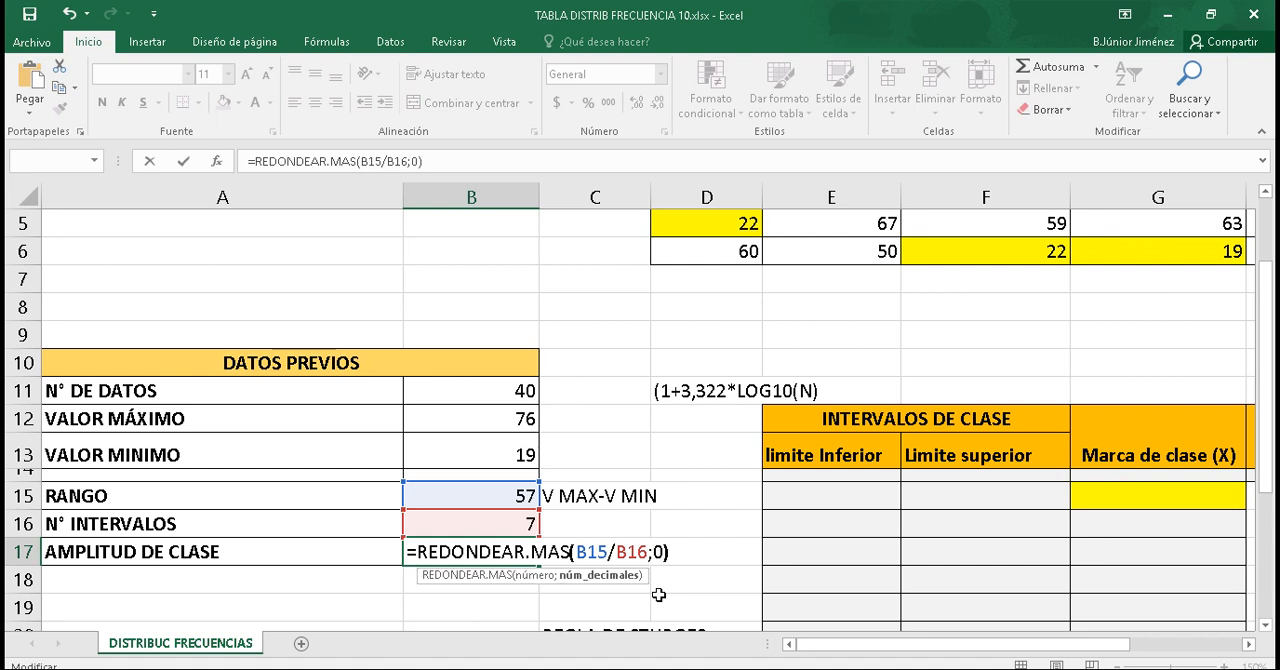
key(Return)
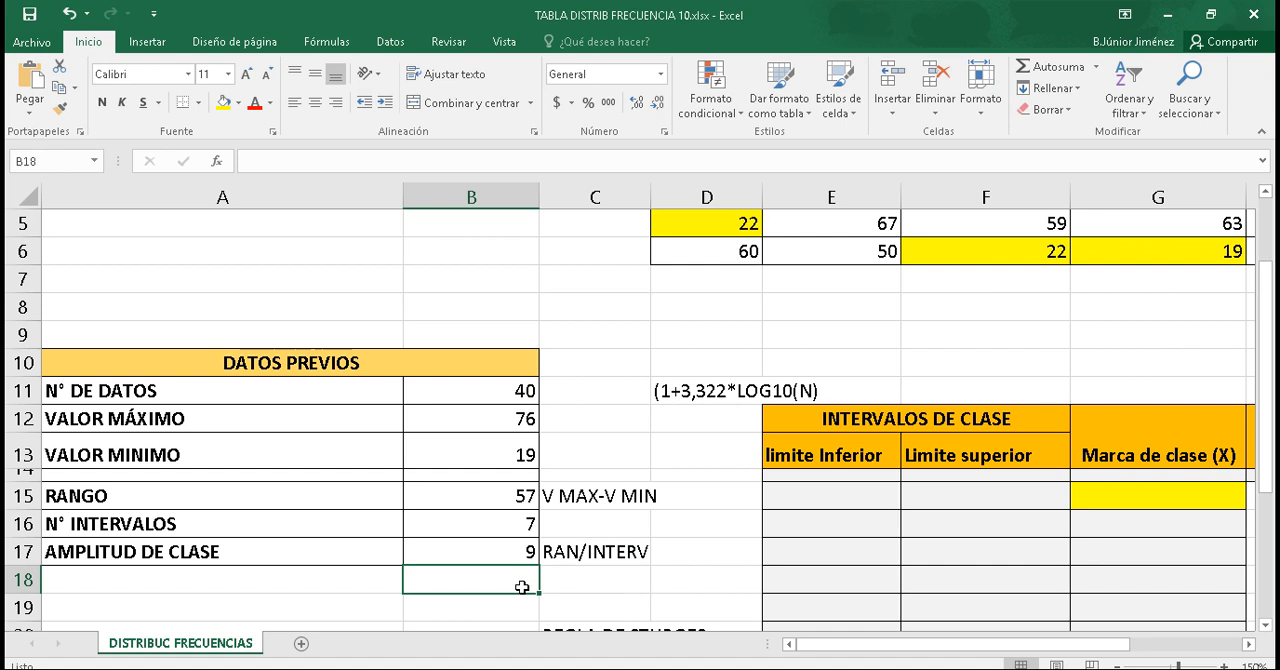
Step: Set the first limite Inferior in E15 to the minimum value with the formula =B13
drag(1271, 337, 1273, 385)
drag(1027, 645, 1040, 633)
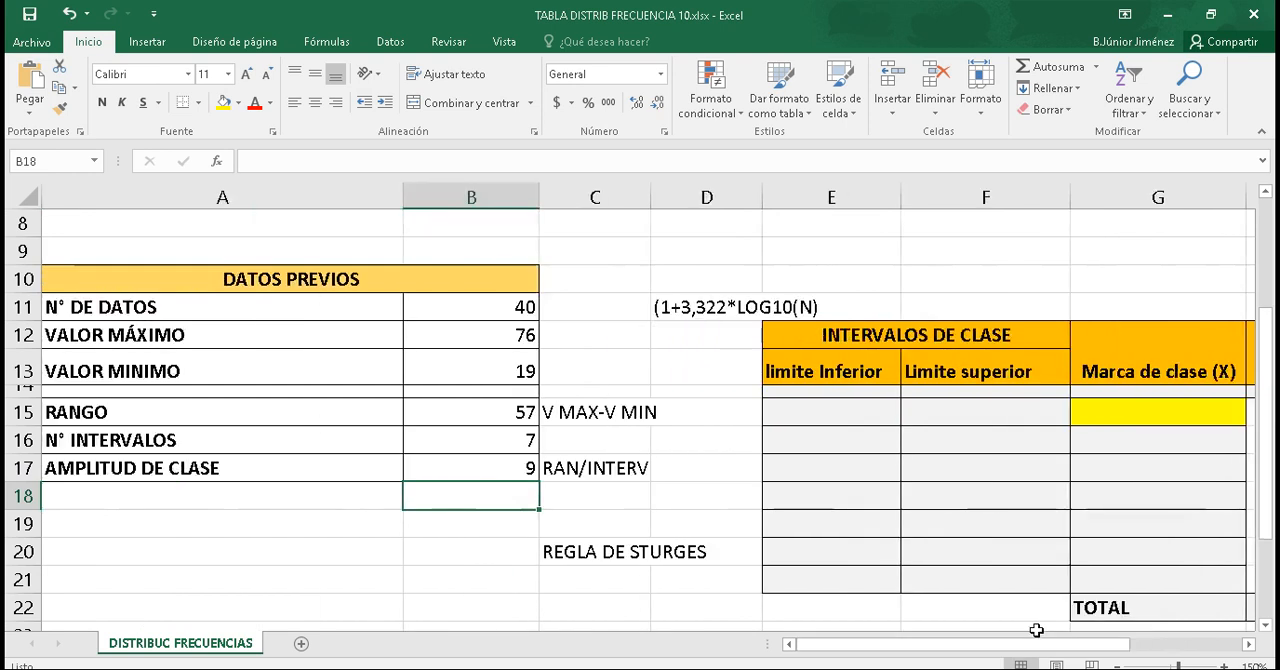
drag(1038, 648, 1110, 648)
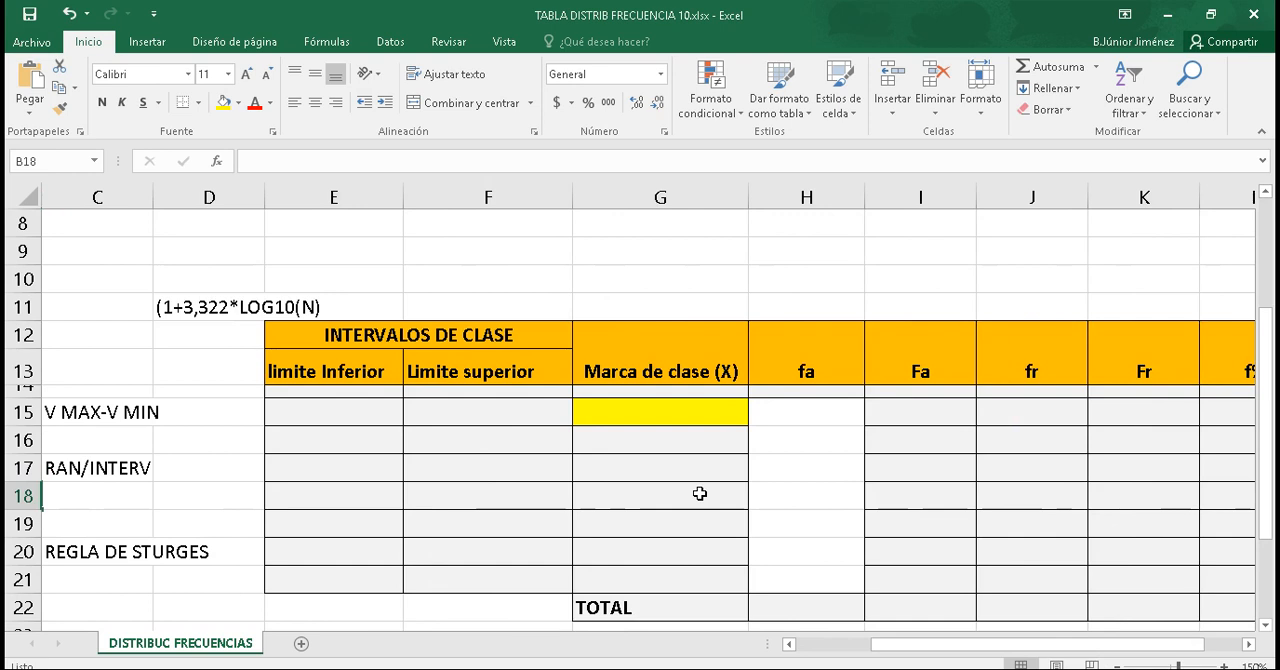
drag(937, 648, 858, 658)
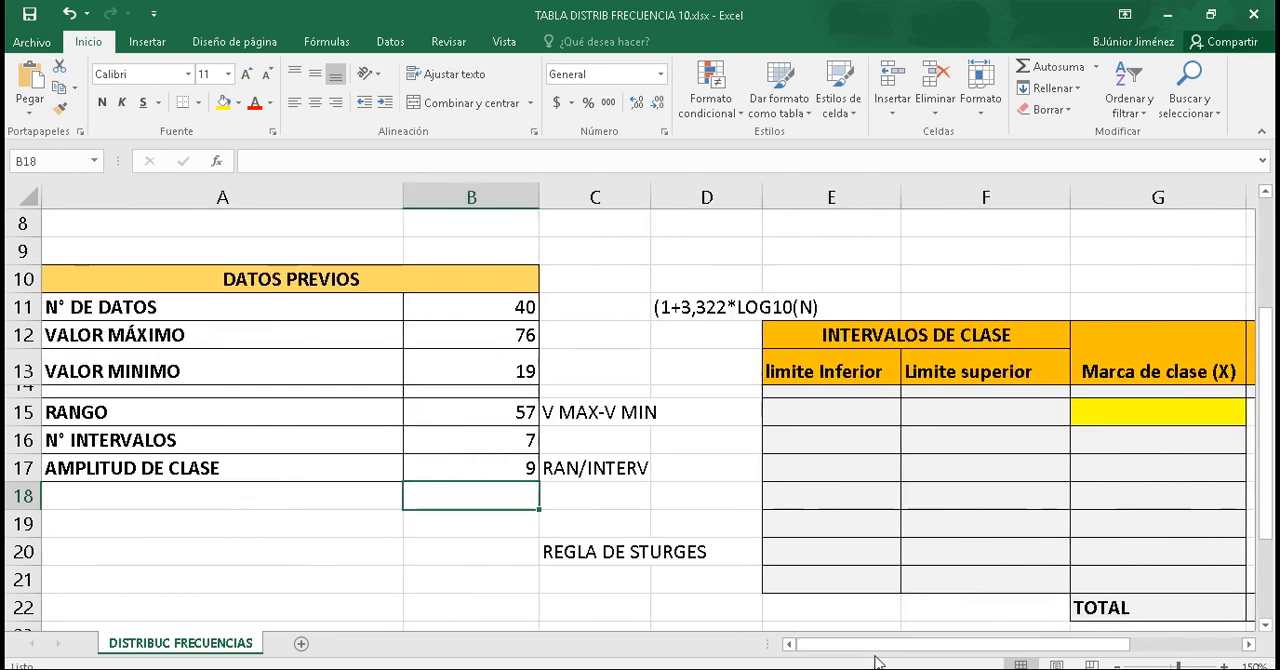
click(840, 412)
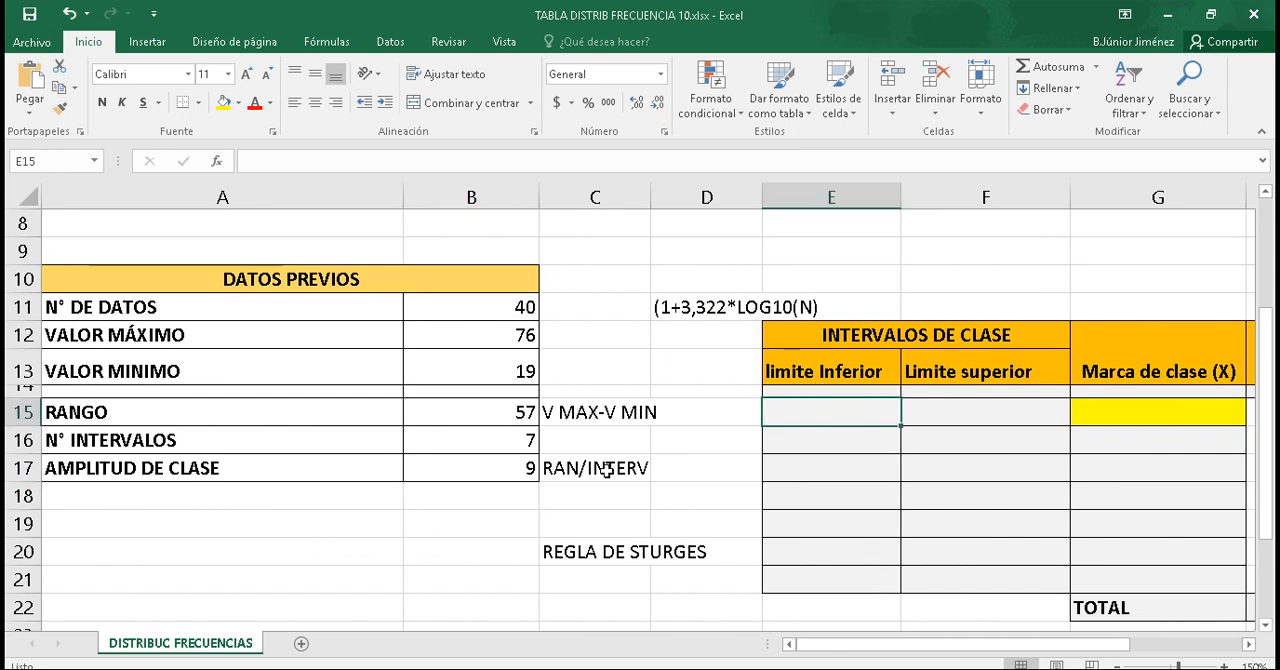
click(493, 366)
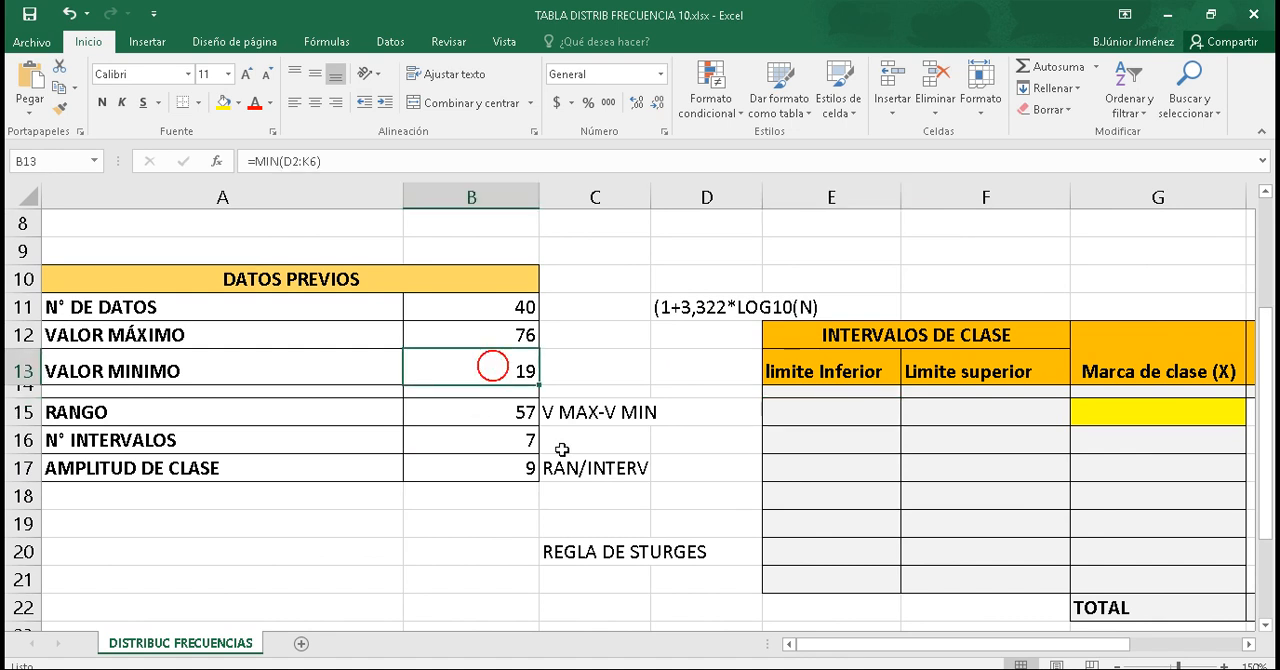
click(802, 403)
text(=)
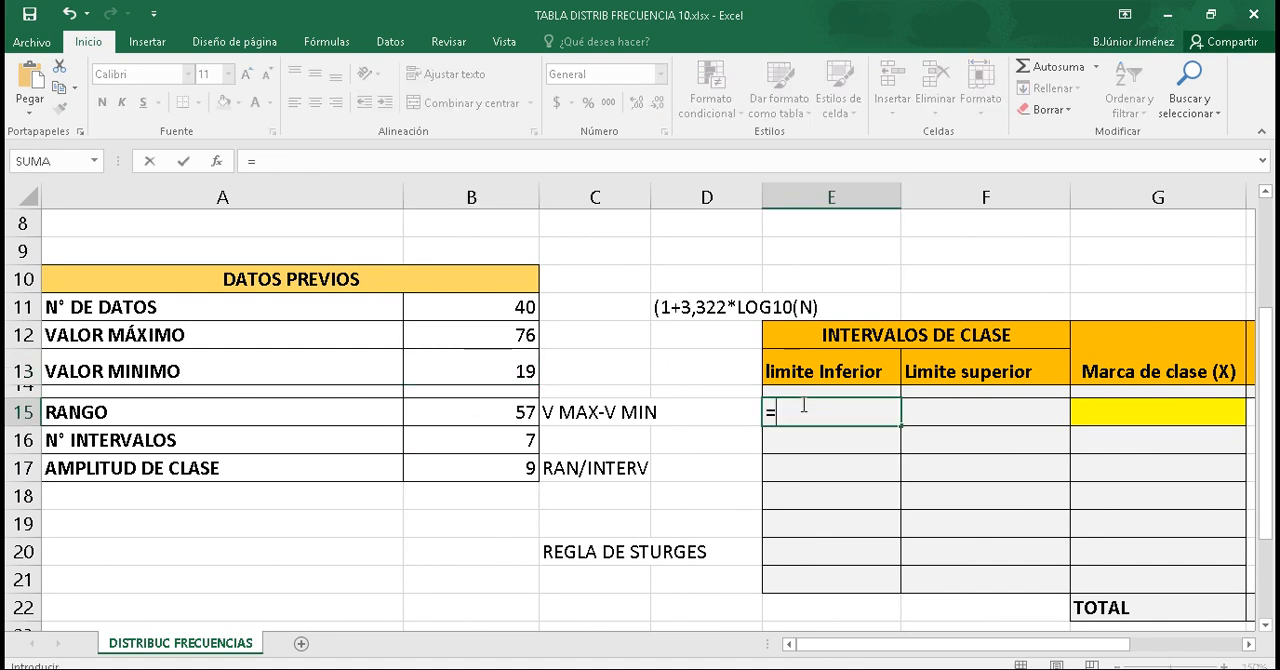
click(518, 371)
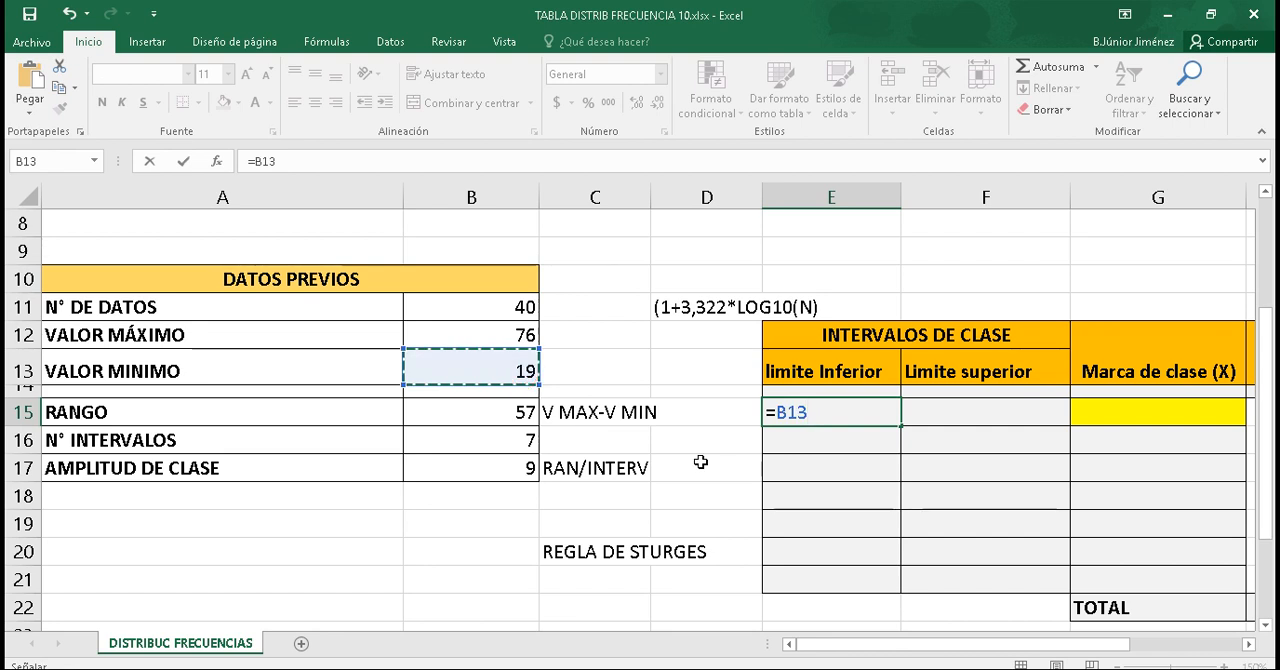
key(Return)
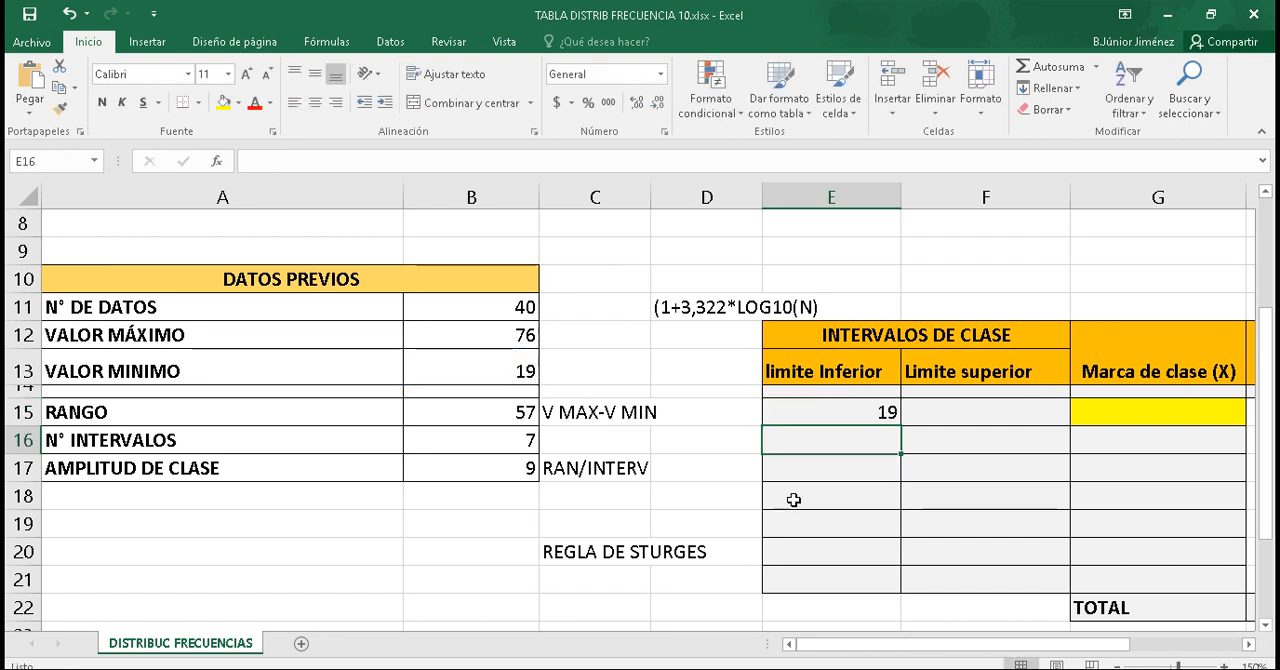
Step: Calculate the first Limite superior in F15 by adding the class width to the lower limit with =E15+B17
click(937, 410)
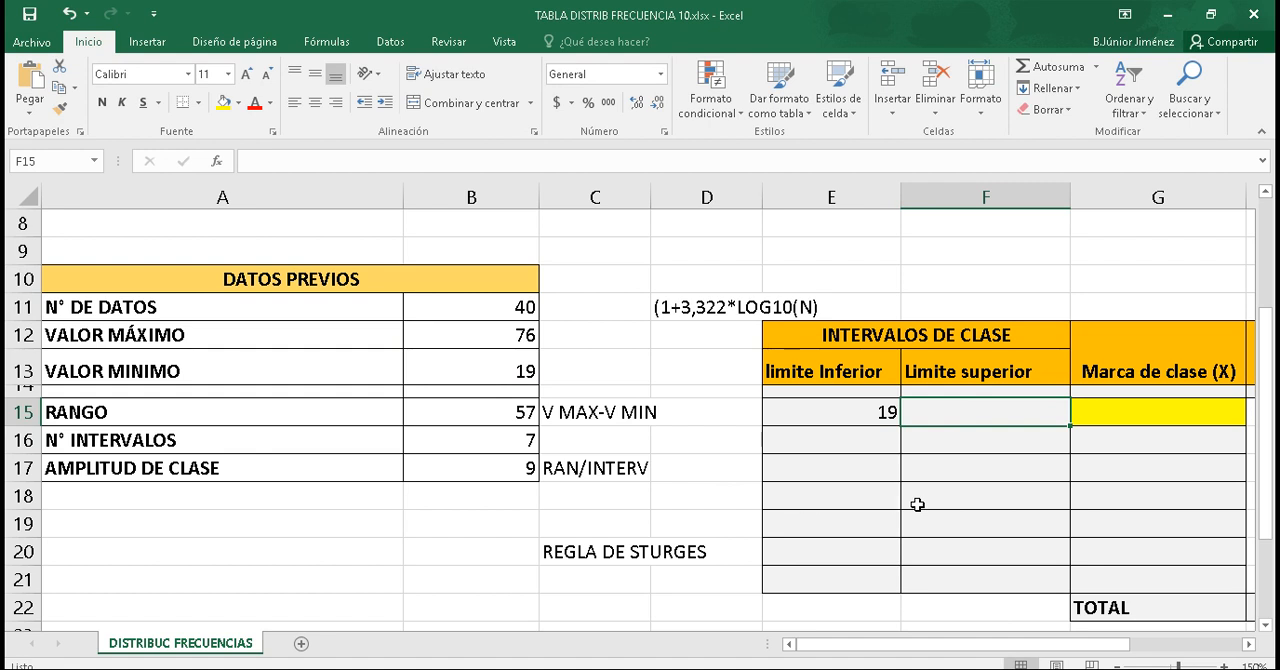
text(=)
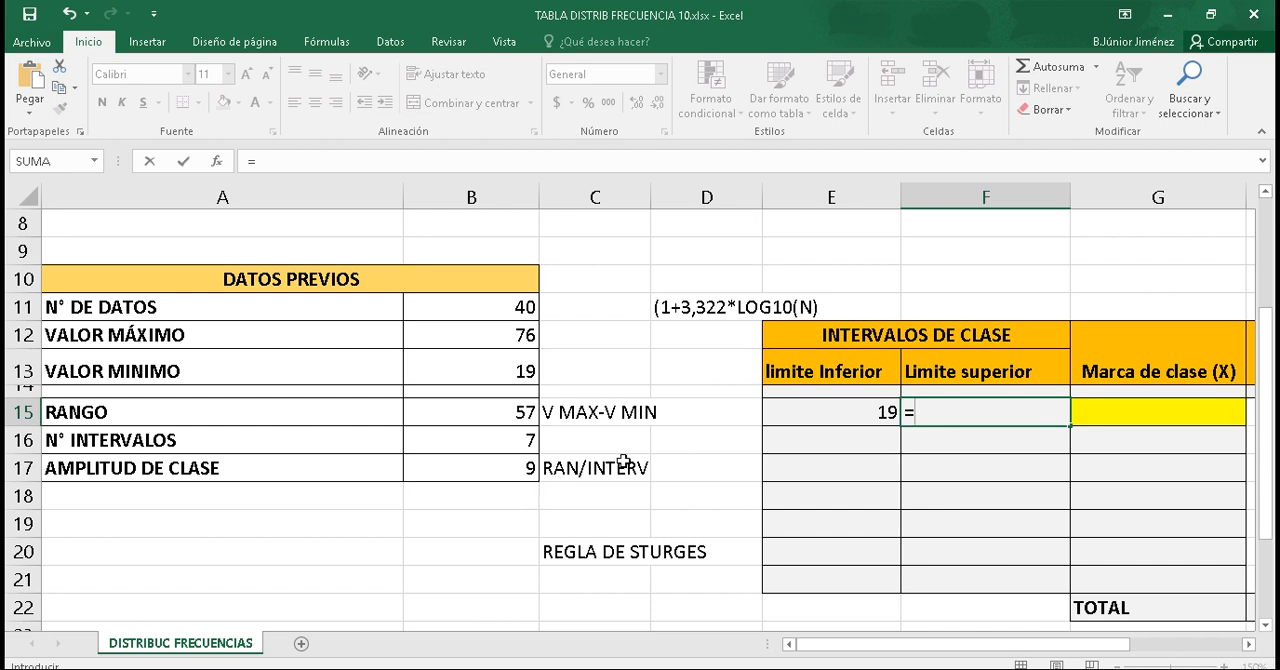
click(865, 414)
text(+)
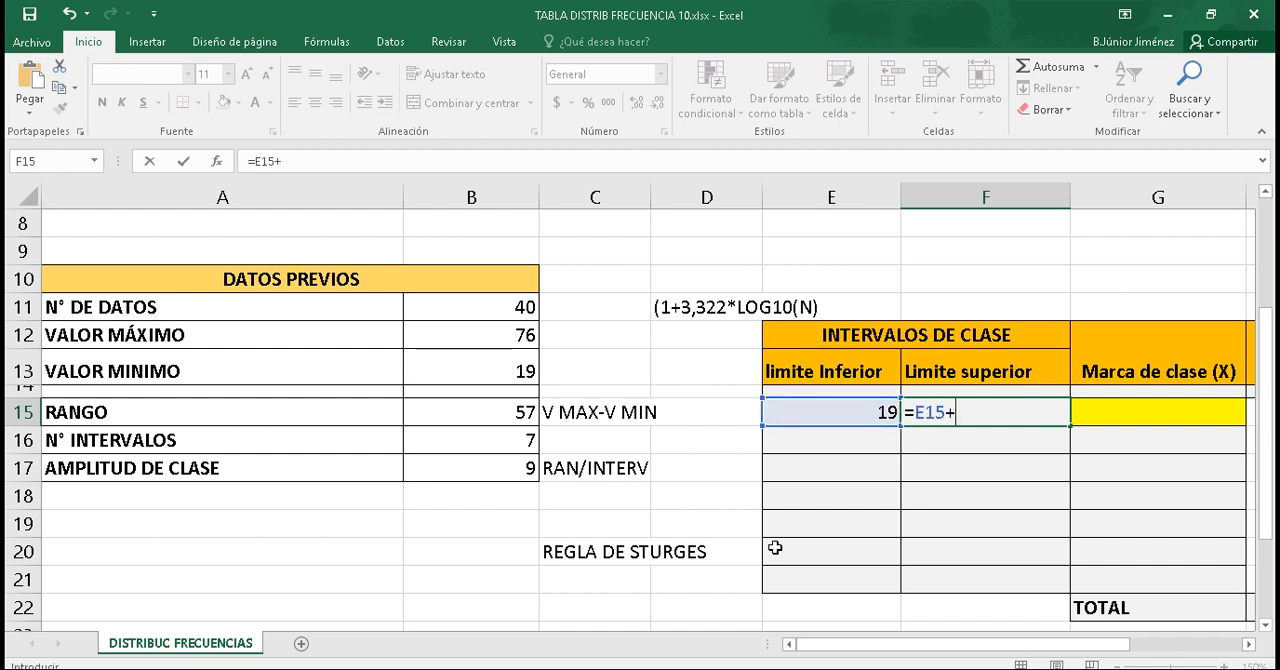
click(529, 472)
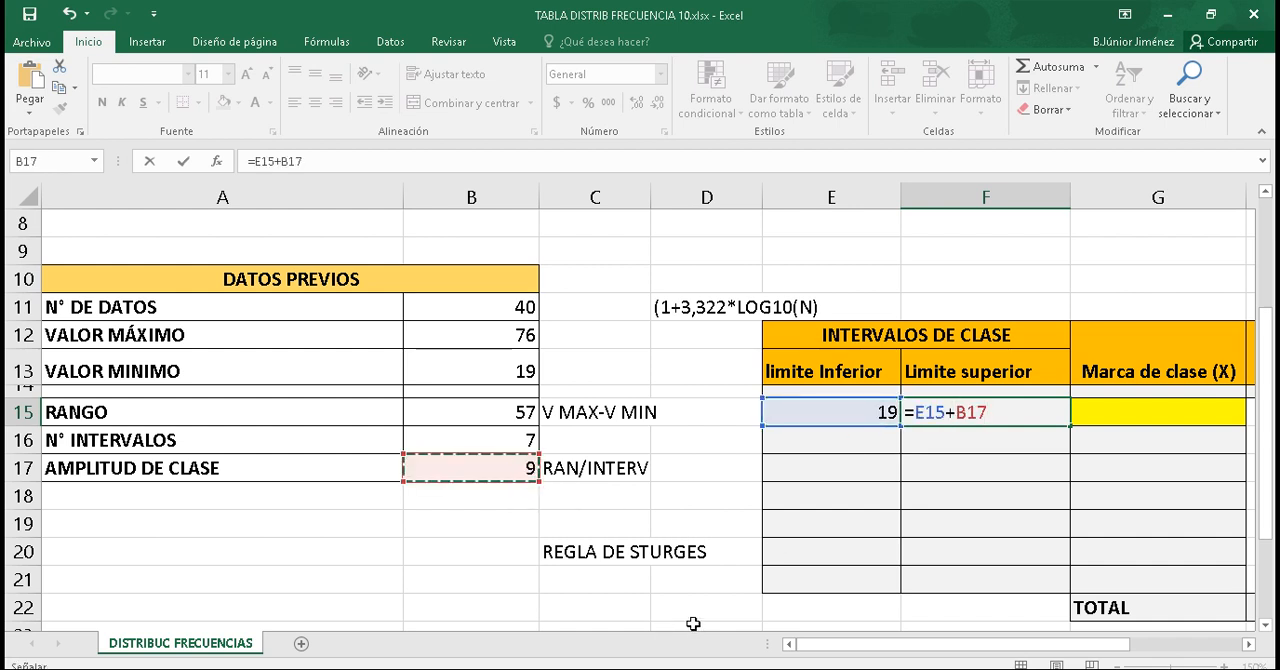
key(Return)
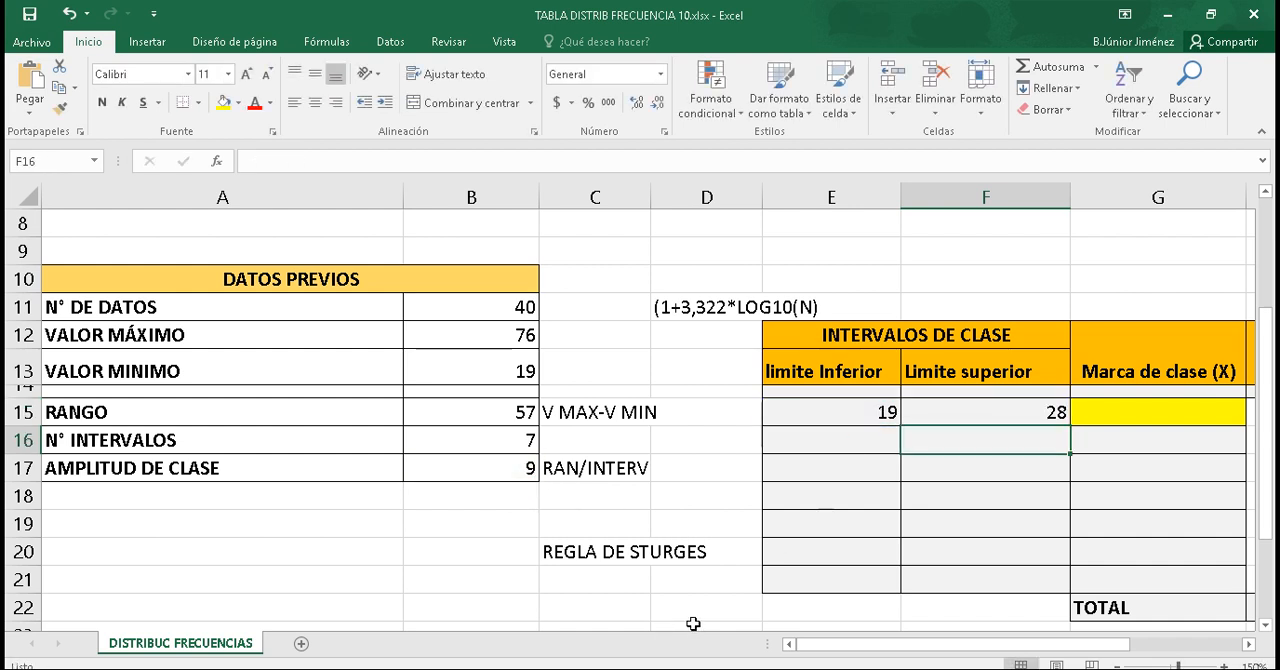
Step: Make the class width reference in F15 absolute so the formula reads =E15+$B$17
double_click(1027, 414)
key(Left)
key(Left)
key(Left)
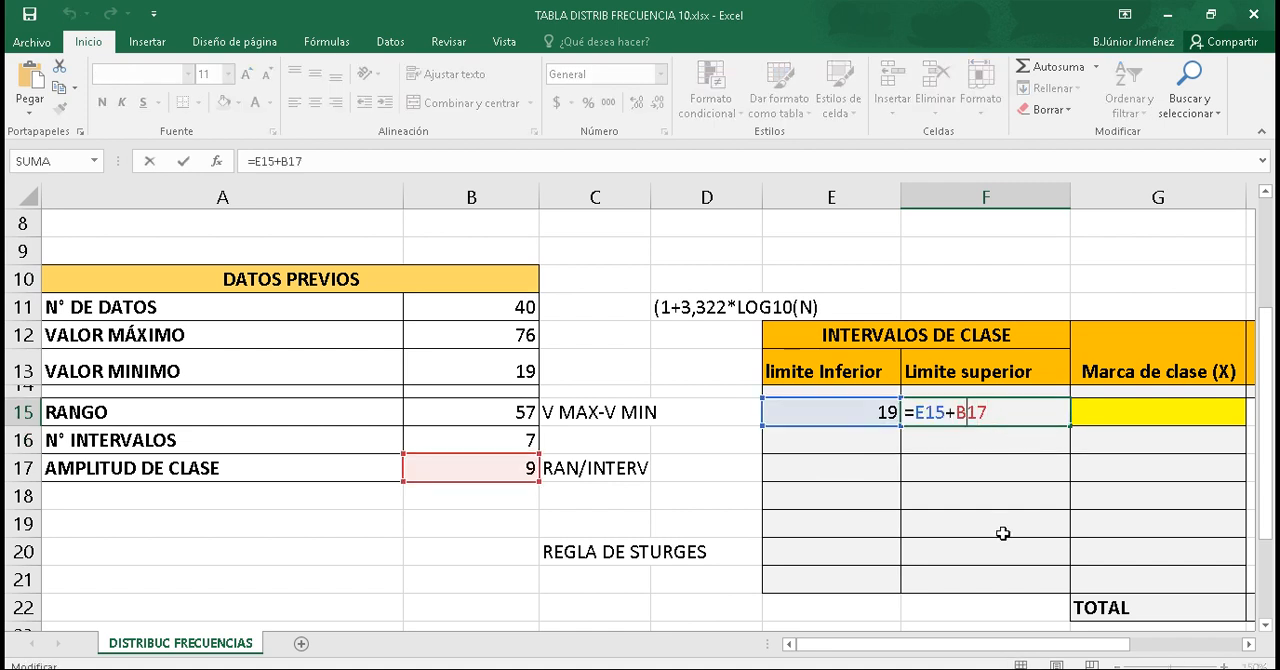
text($)
key(Right)
text($)
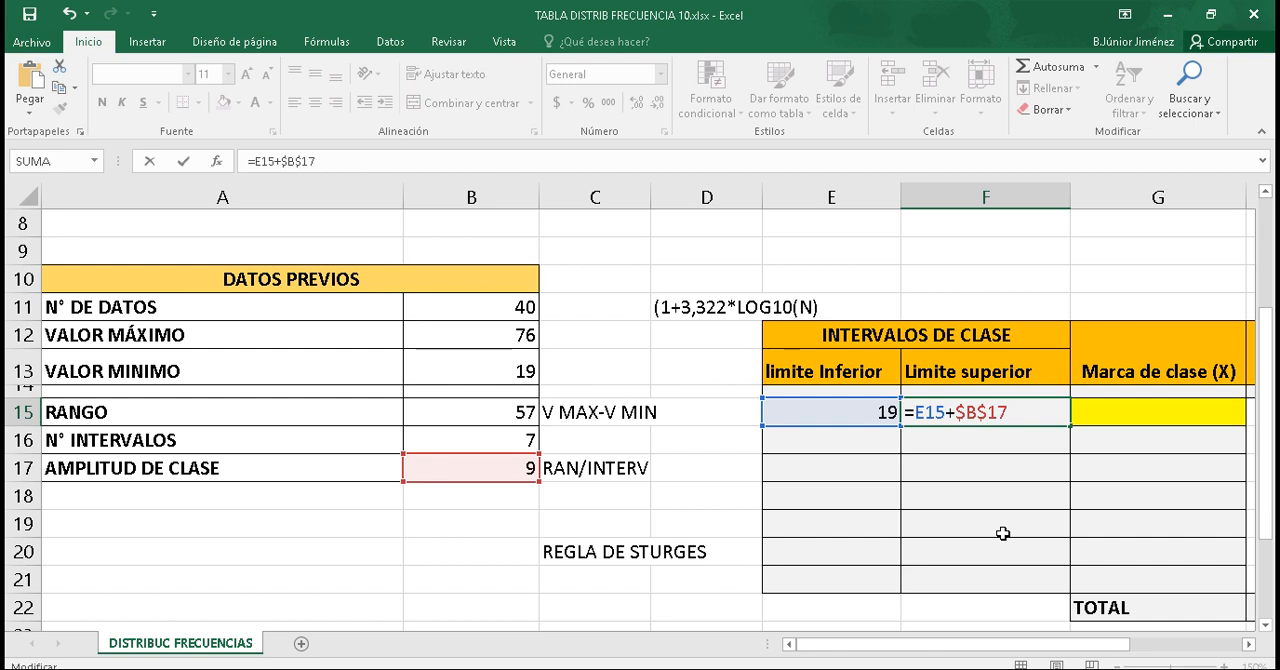
key(Return)
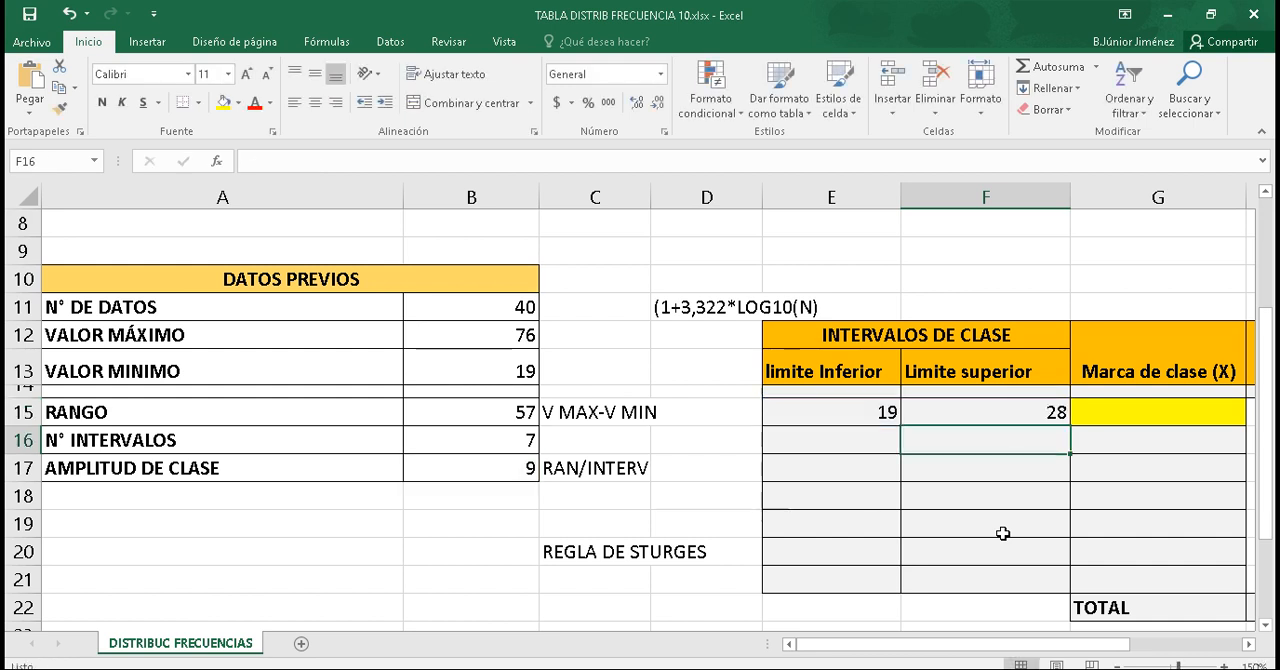
Step: Set the second limite Inferior in E16 to the previous interval's upper limit with =F15
click(868, 408)
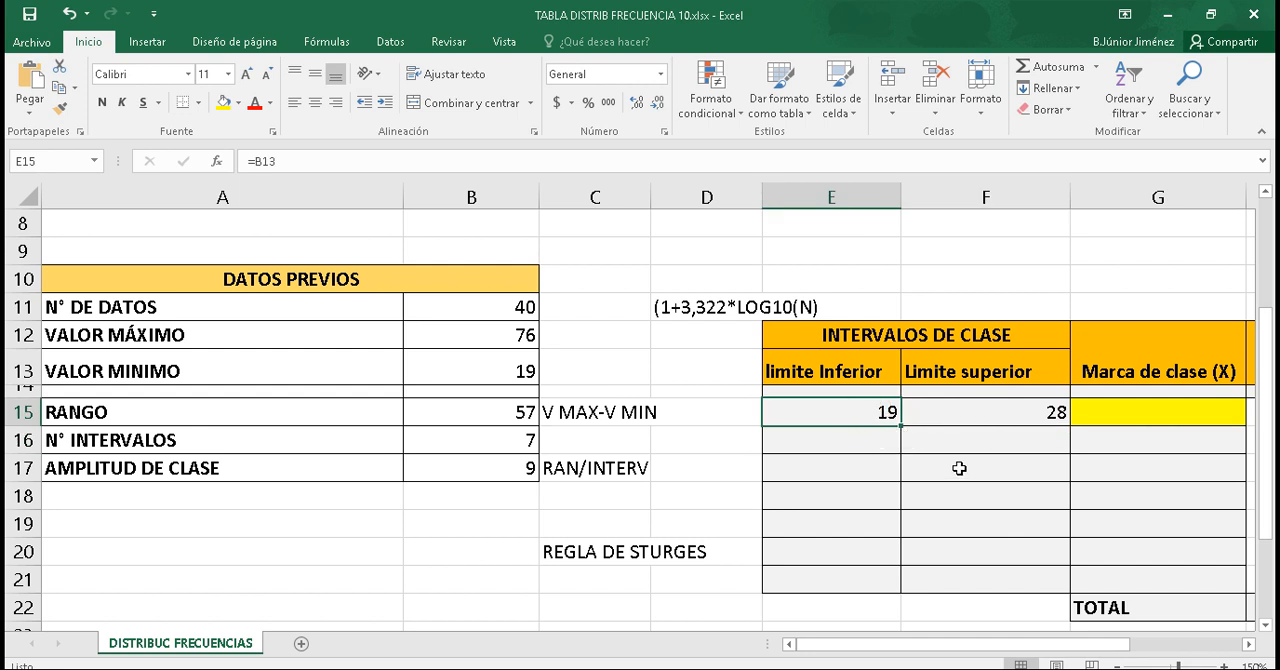
click(864, 440)
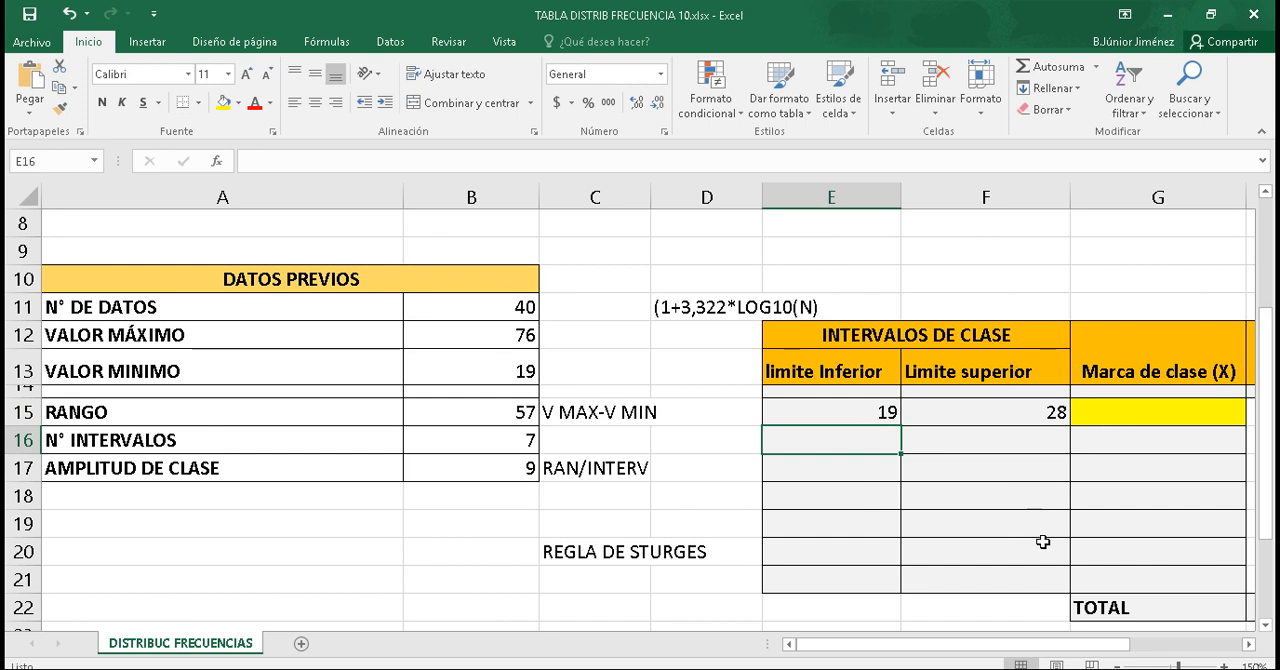
text(=)
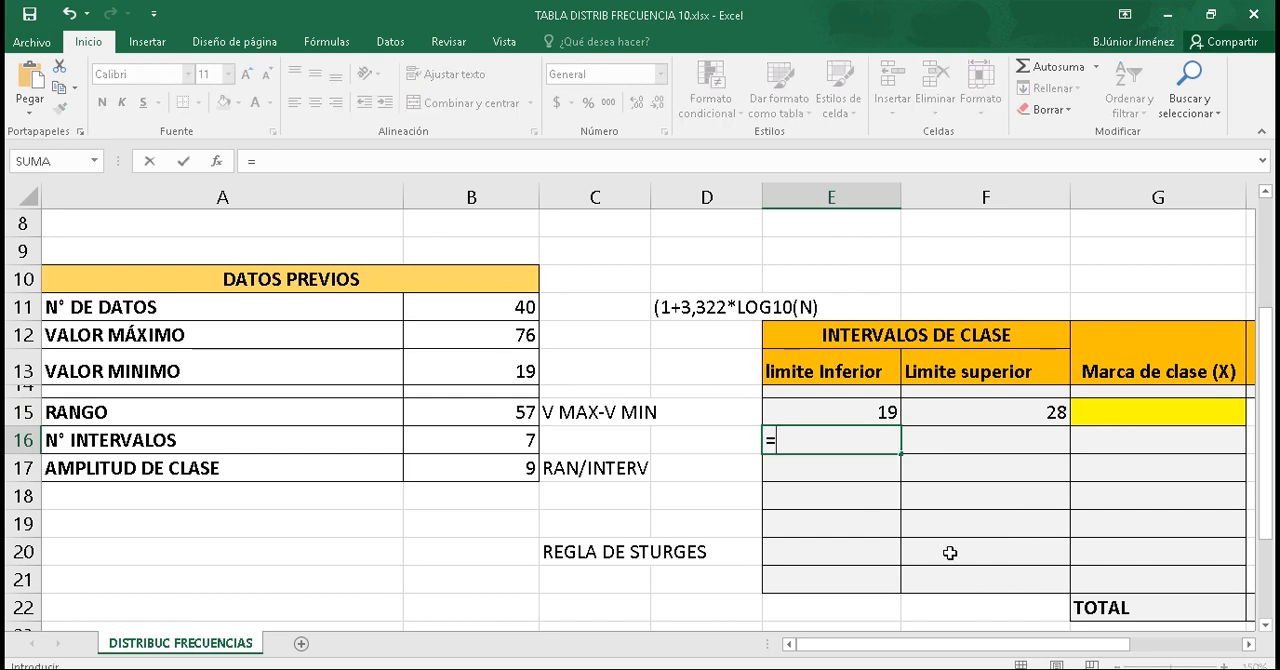
click(997, 413)
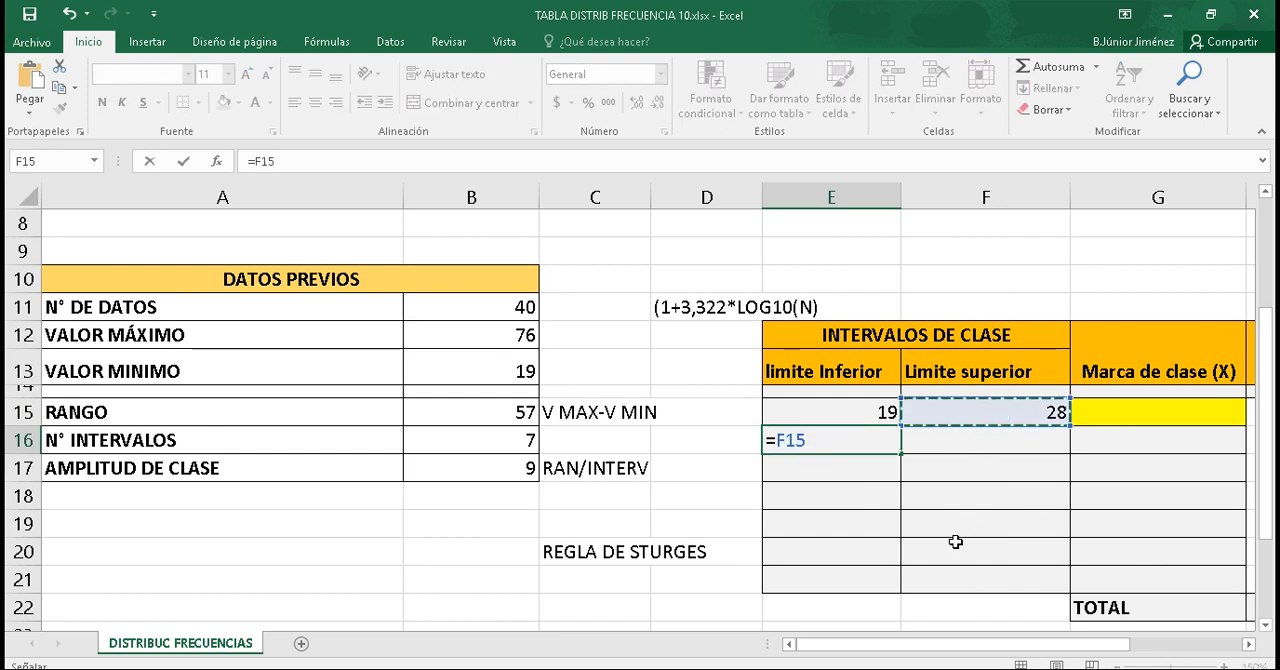
key(Return)
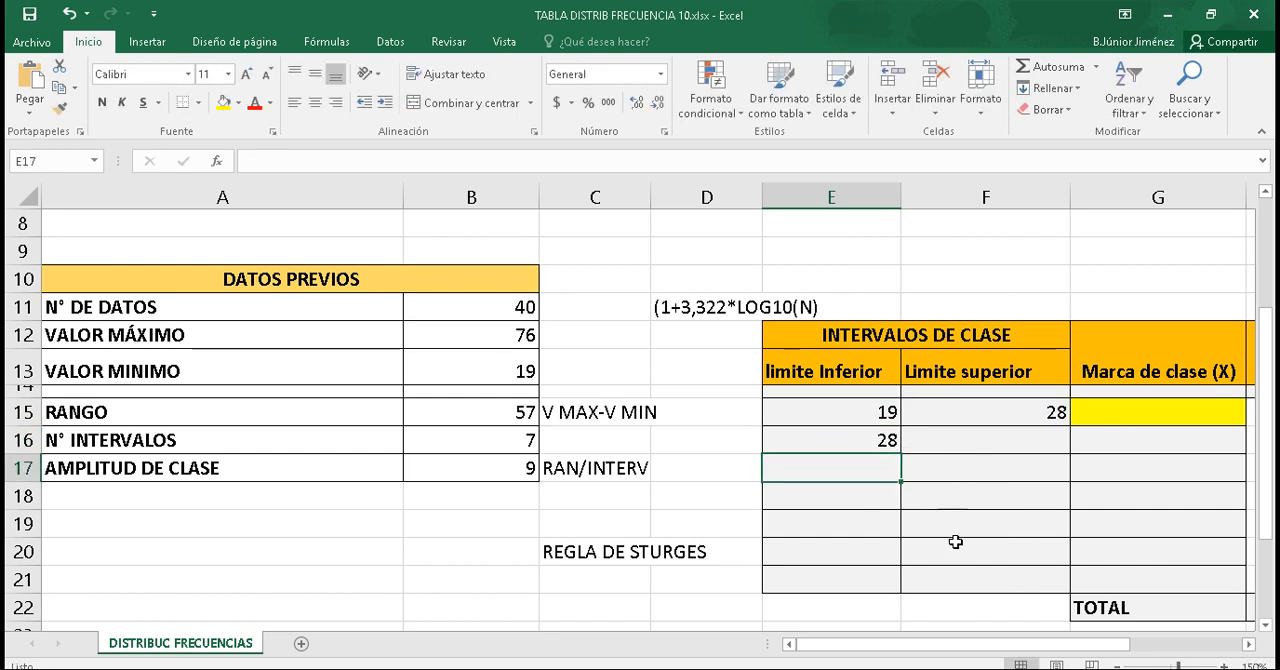
Step: Calculate the second Limite superior in F16 with =E16+$B$17, keeping the class width reference absolute
click(930, 442)
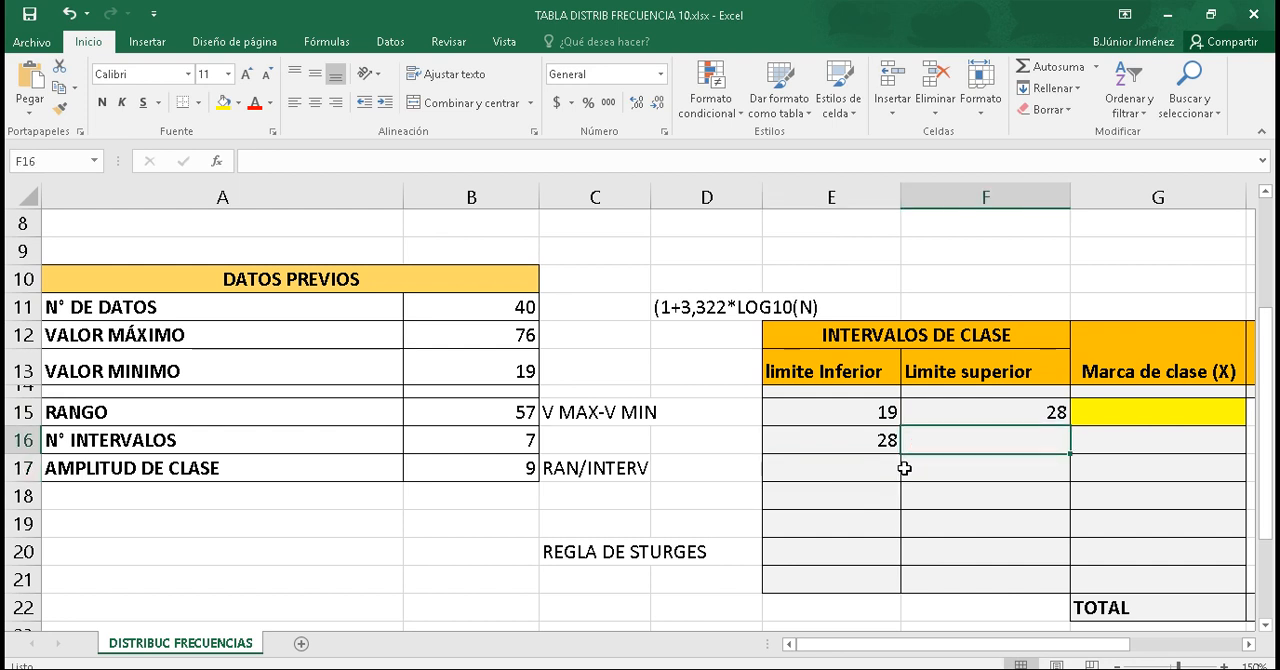
text(=)
click(886, 440)
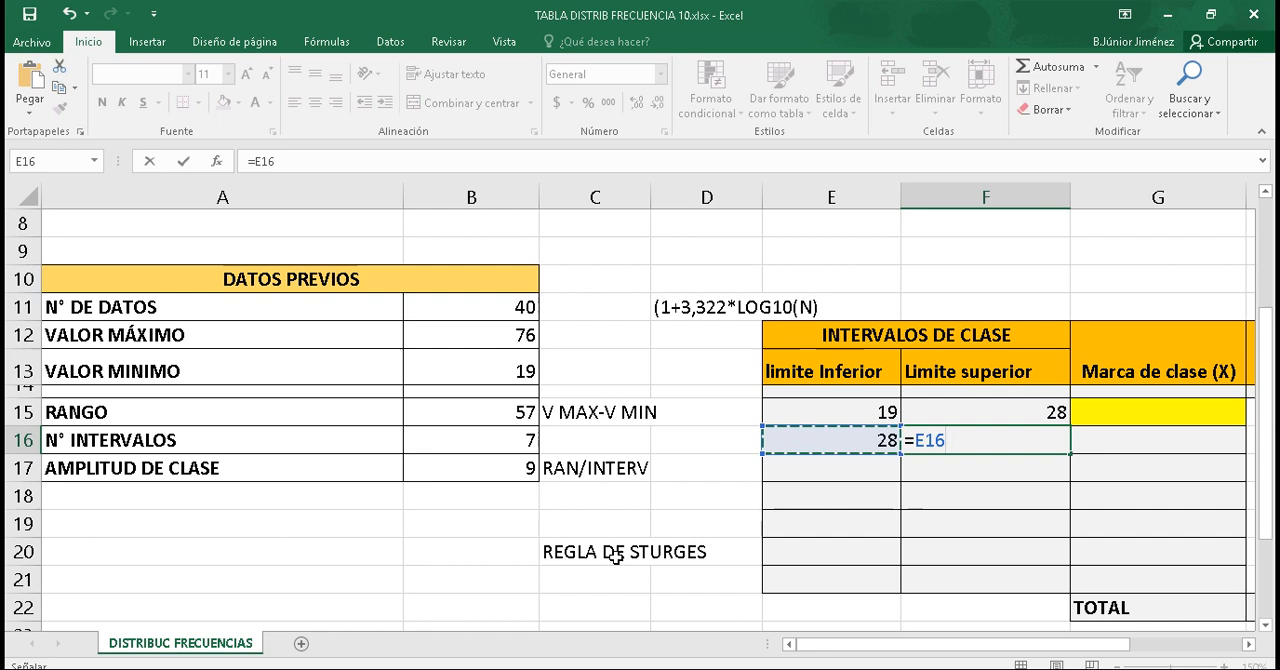
text(+)
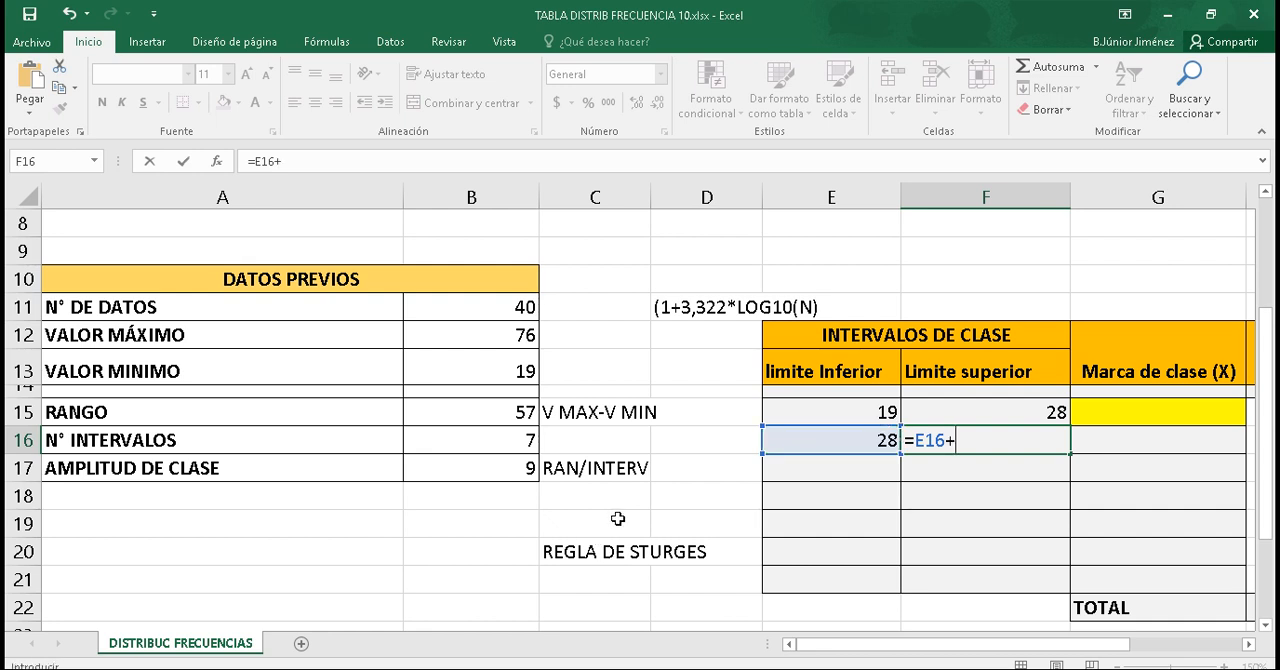
click(499, 470)
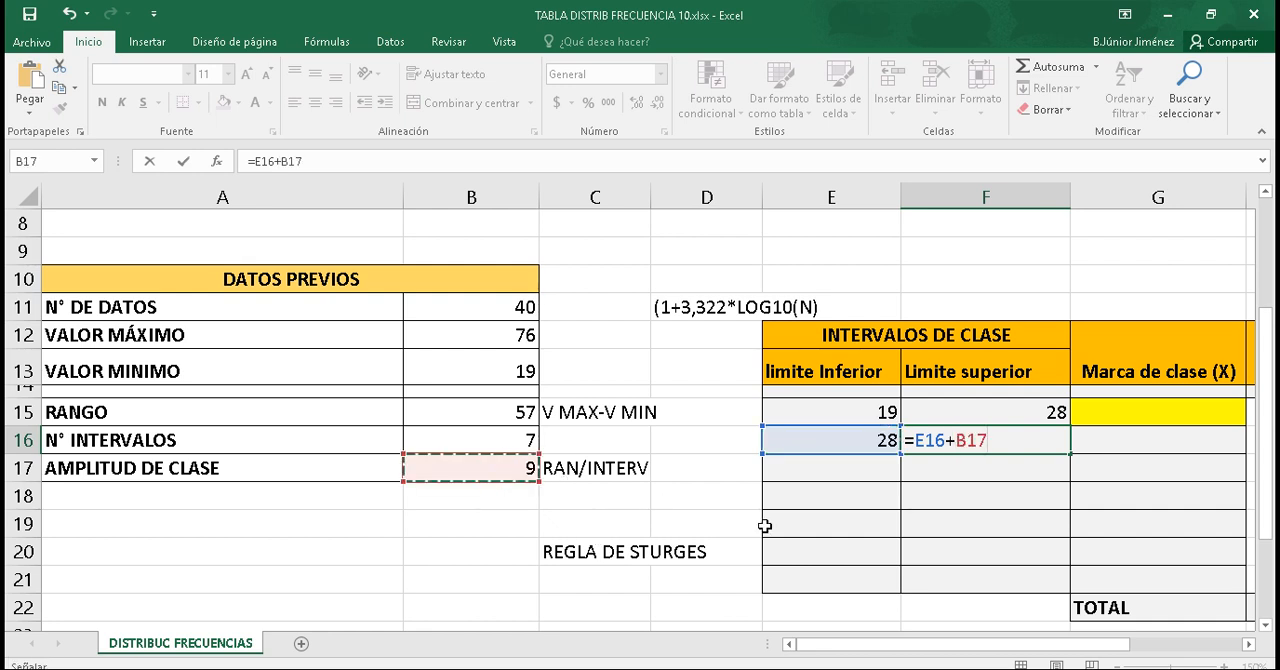
click(955, 440)
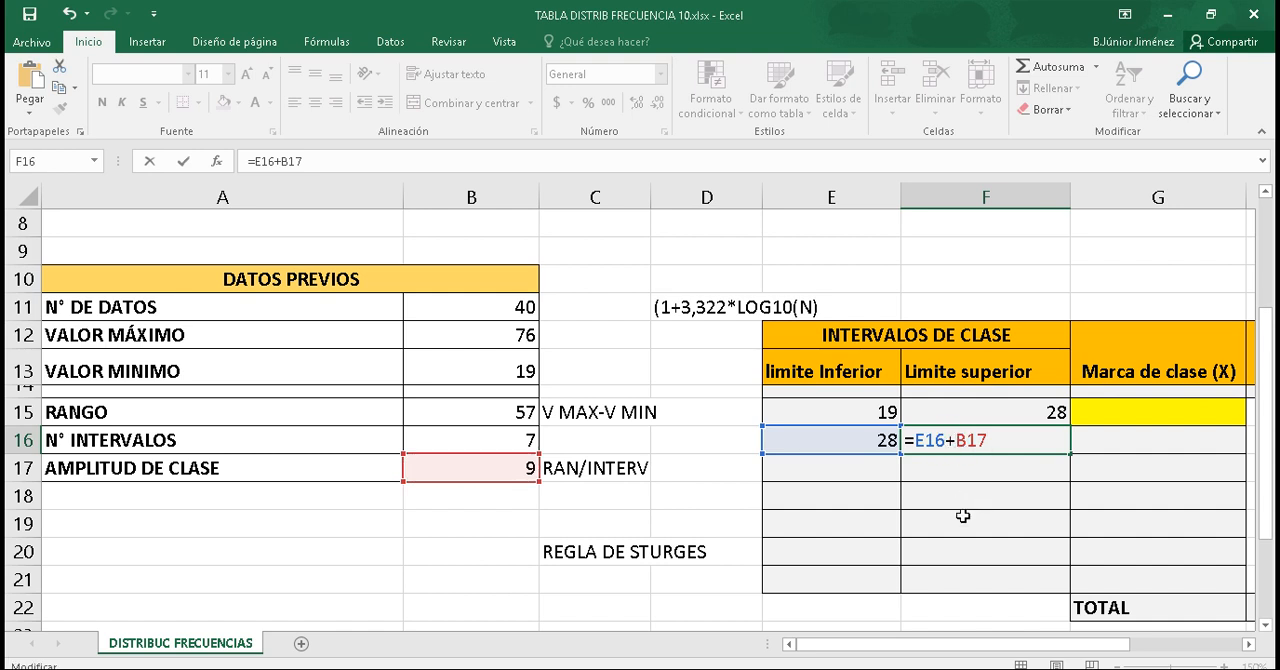
text($)
key(Right)
text($)
key(Return)
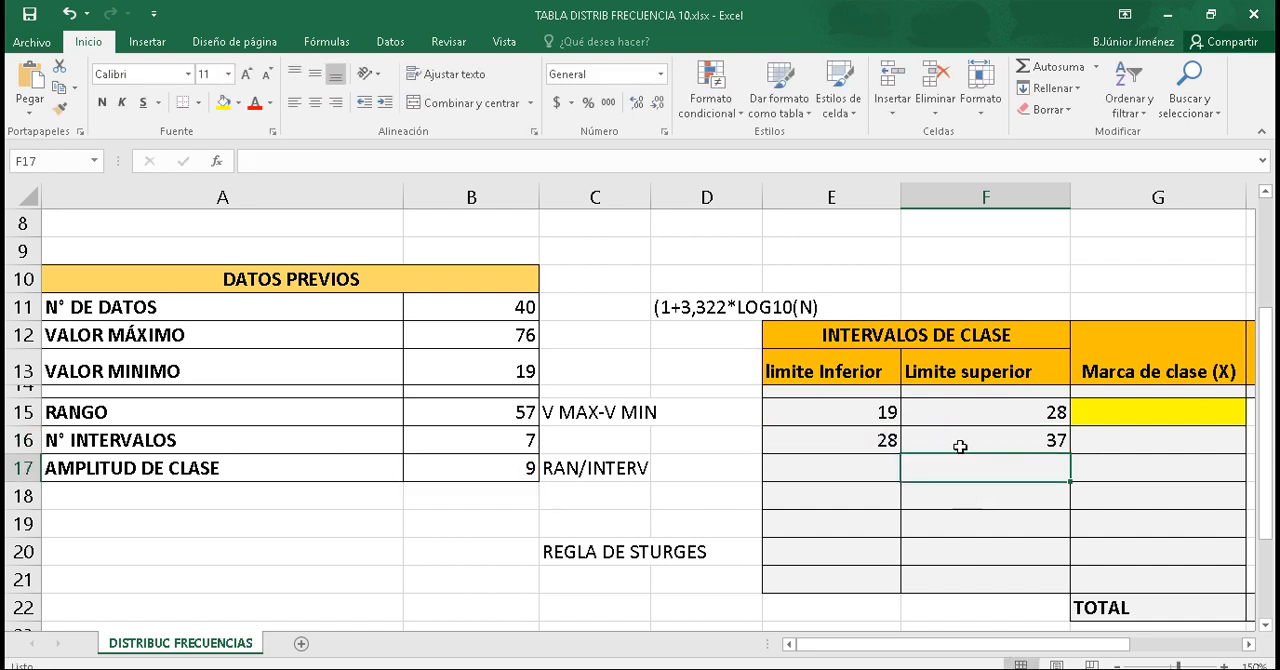
Step: Fill the lower and upper limit formulas from E16 and F16 down to row 21
click(958, 447)
click(887, 441)
drag(901, 454, 902, 586)
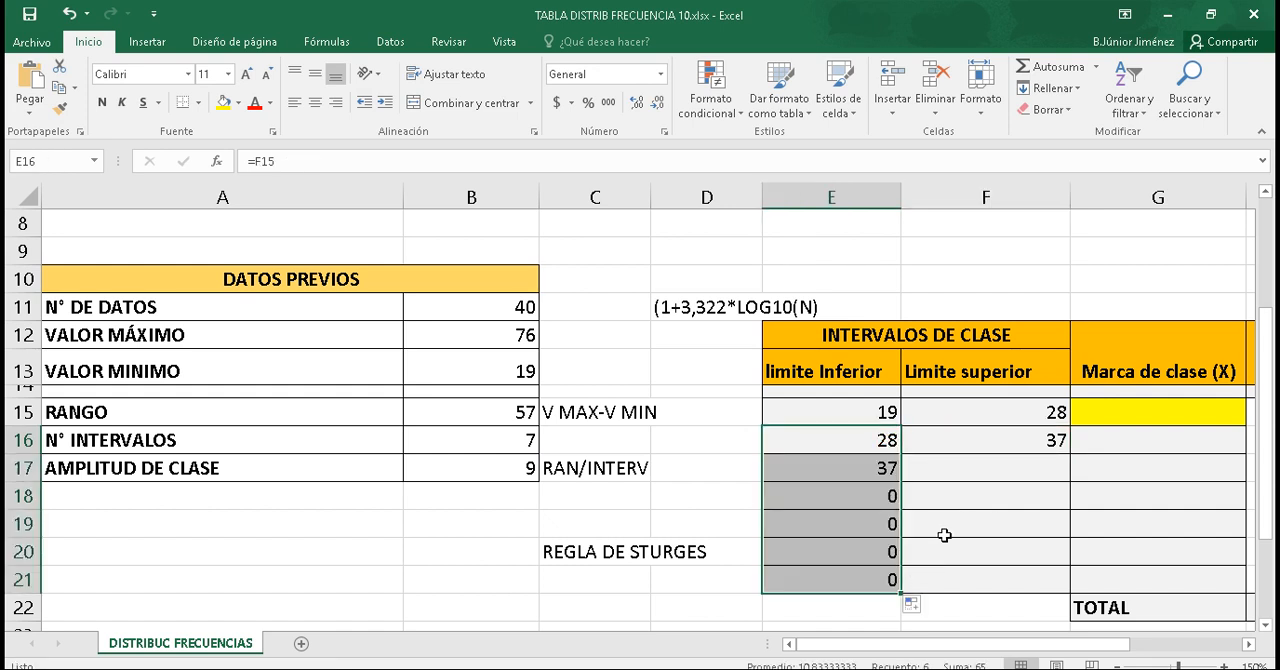
click(1057, 440)
drag(1068, 454, 1064, 582)
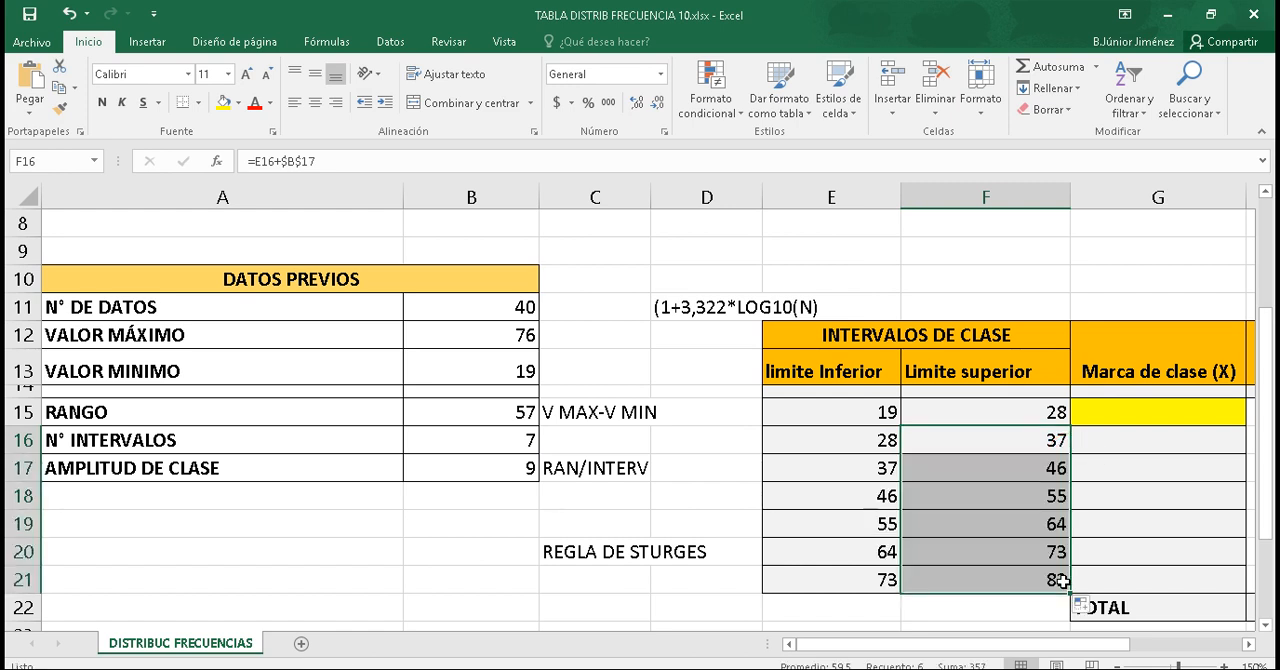
click(1130, 554)
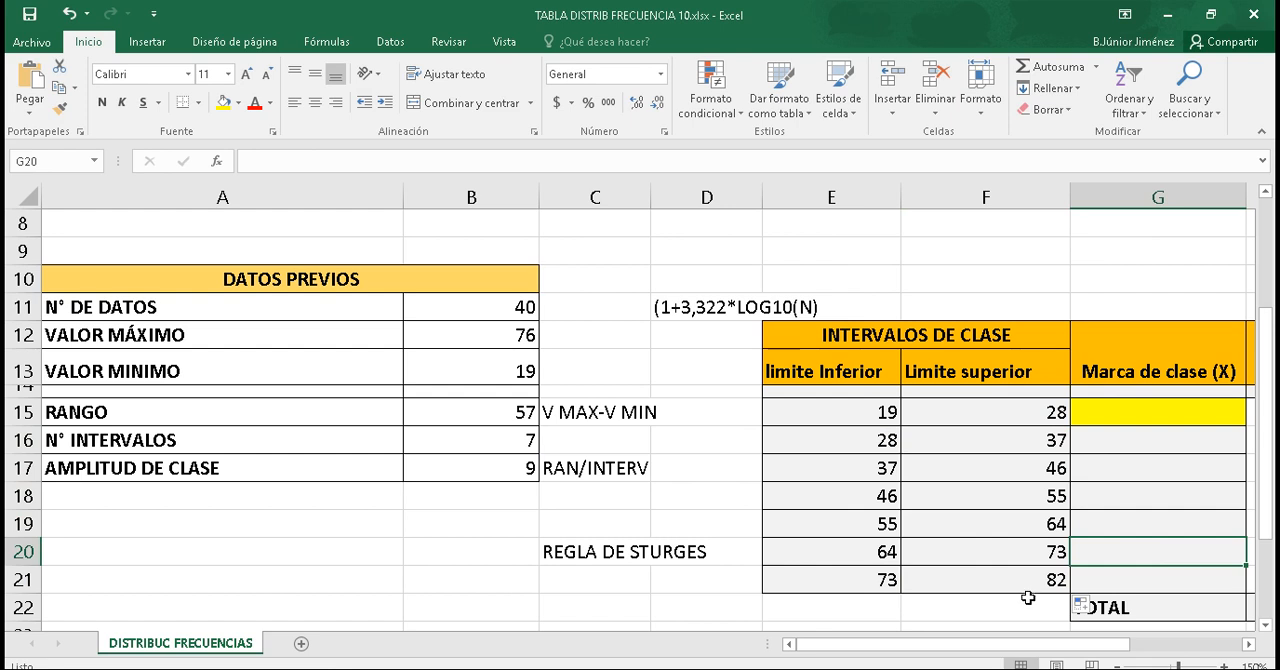
Step: Remove the yellow fill from the first Marca de clase (X) cell, G15
drag(986, 646, 1053, 651)
click(710, 405)
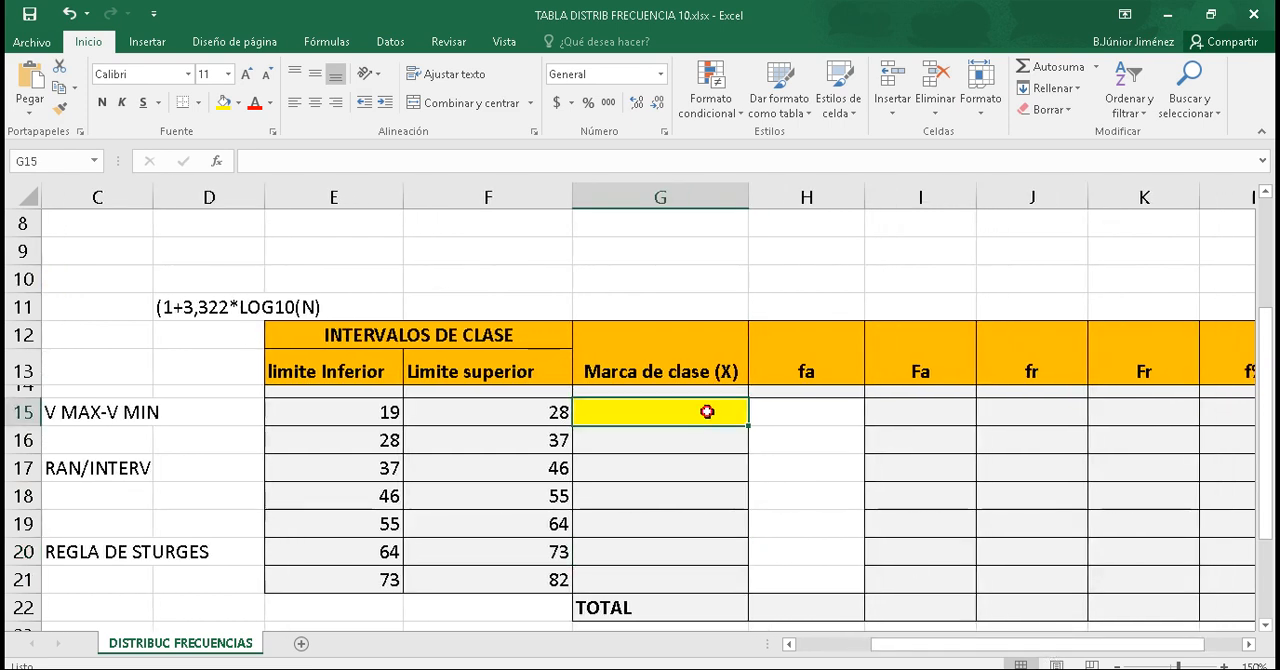
click(238, 102)
click(255, 267)
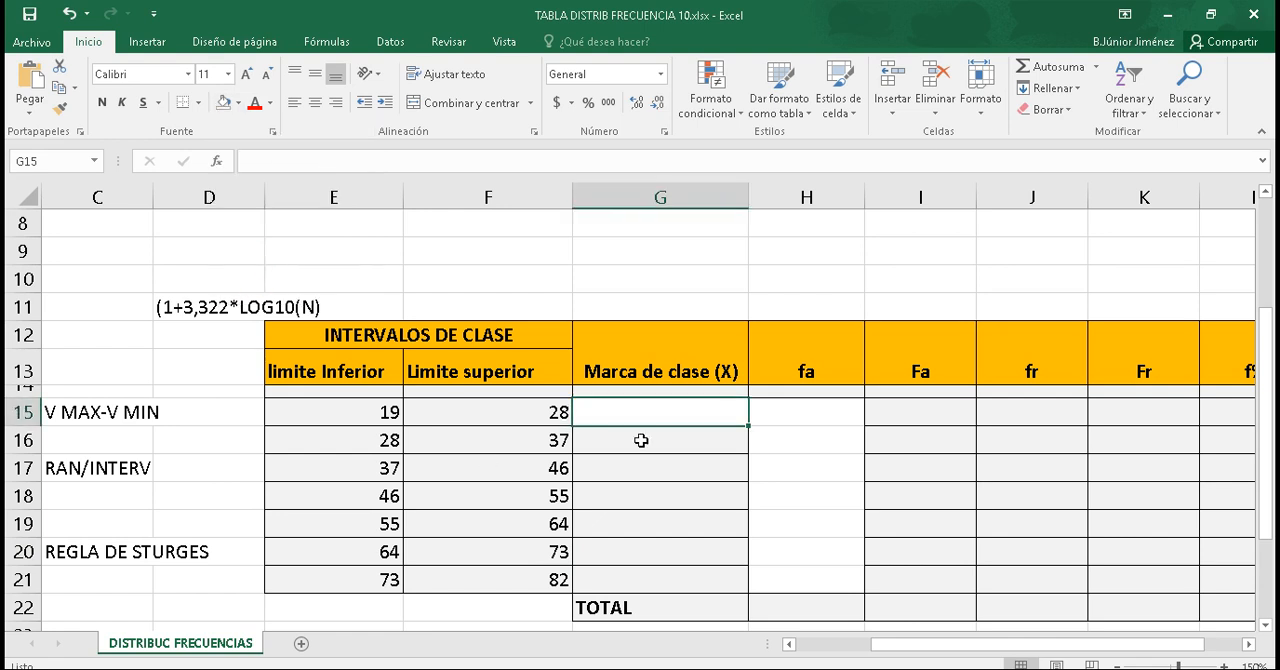
Step: Calculate the first Marca de clase (X) in G15 as the average of its interval limits with =PROMEDIO(E15:F15)
drag(926, 656, 878, 655)
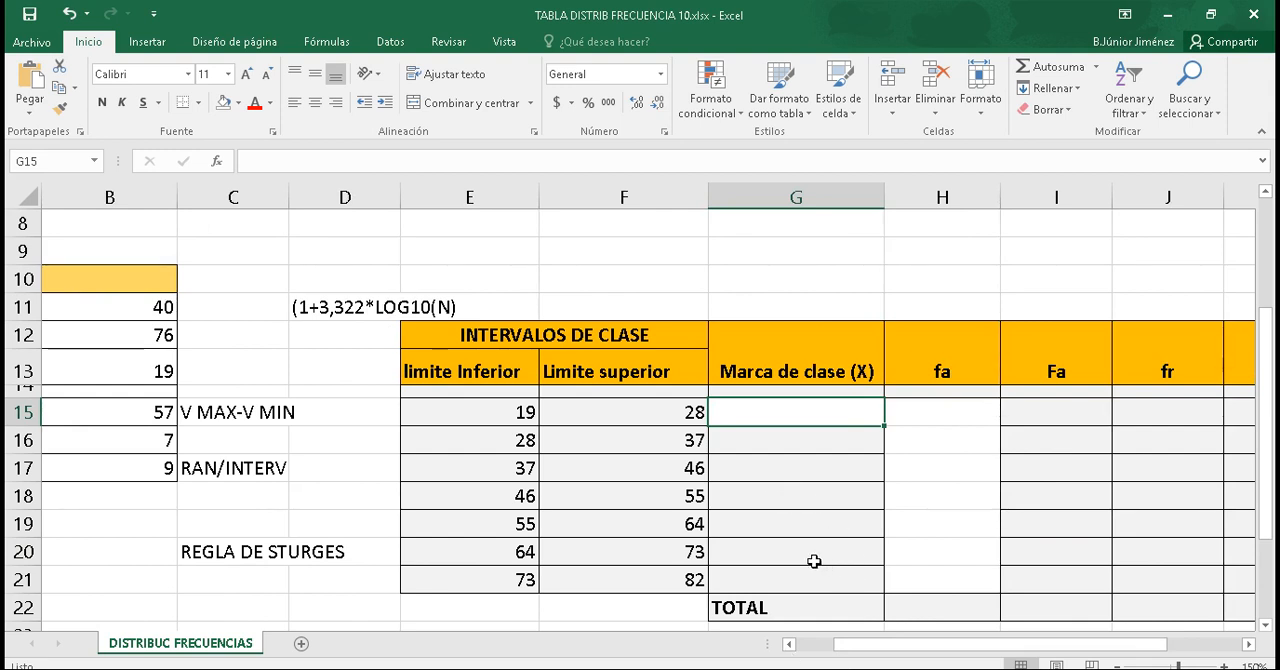
text(=PROM)
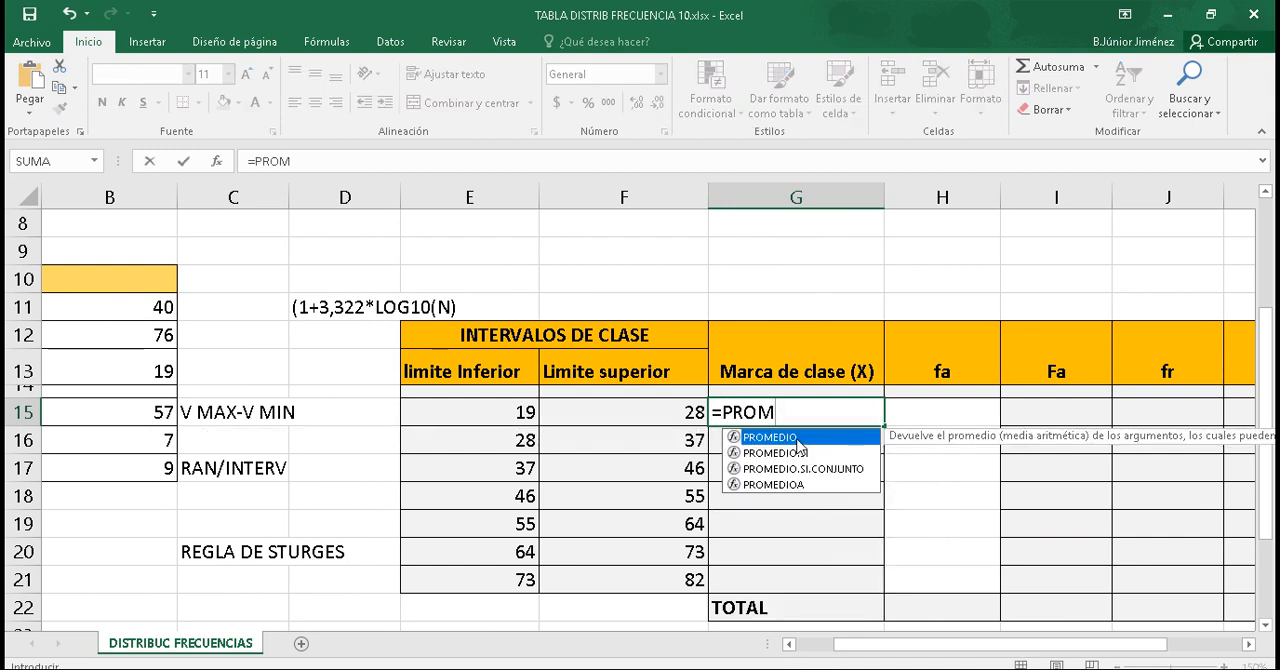
double_click(800, 438)
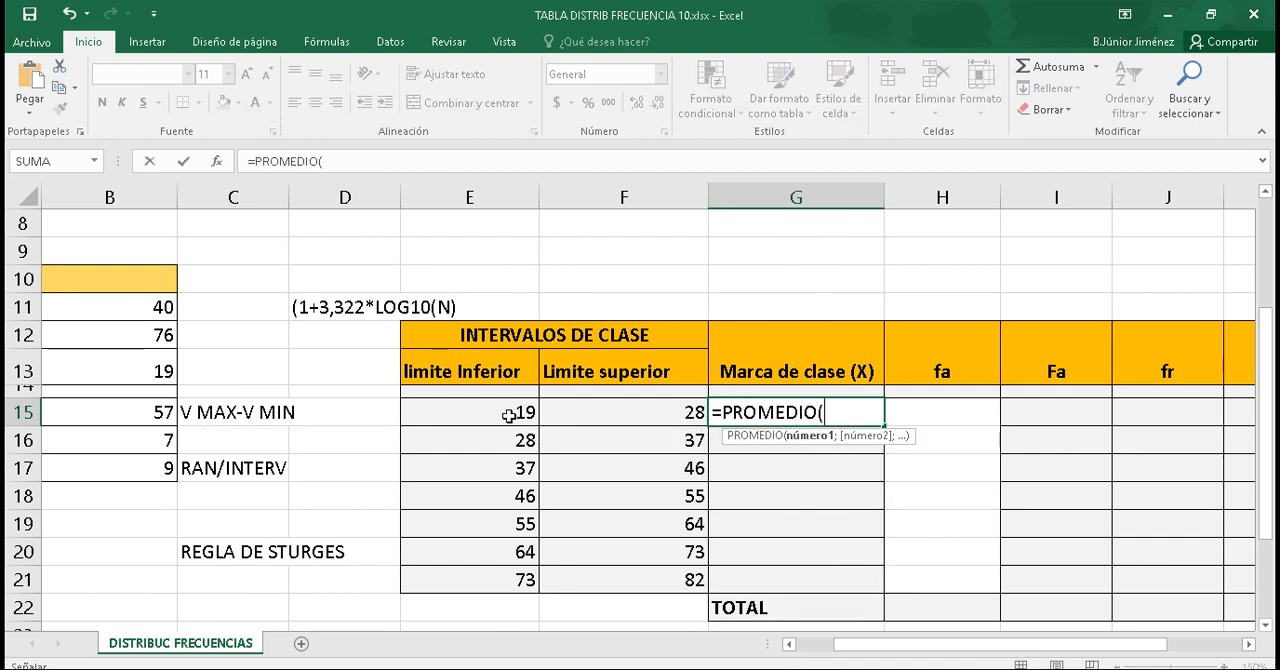
drag(512, 414, 571, 415)
text())
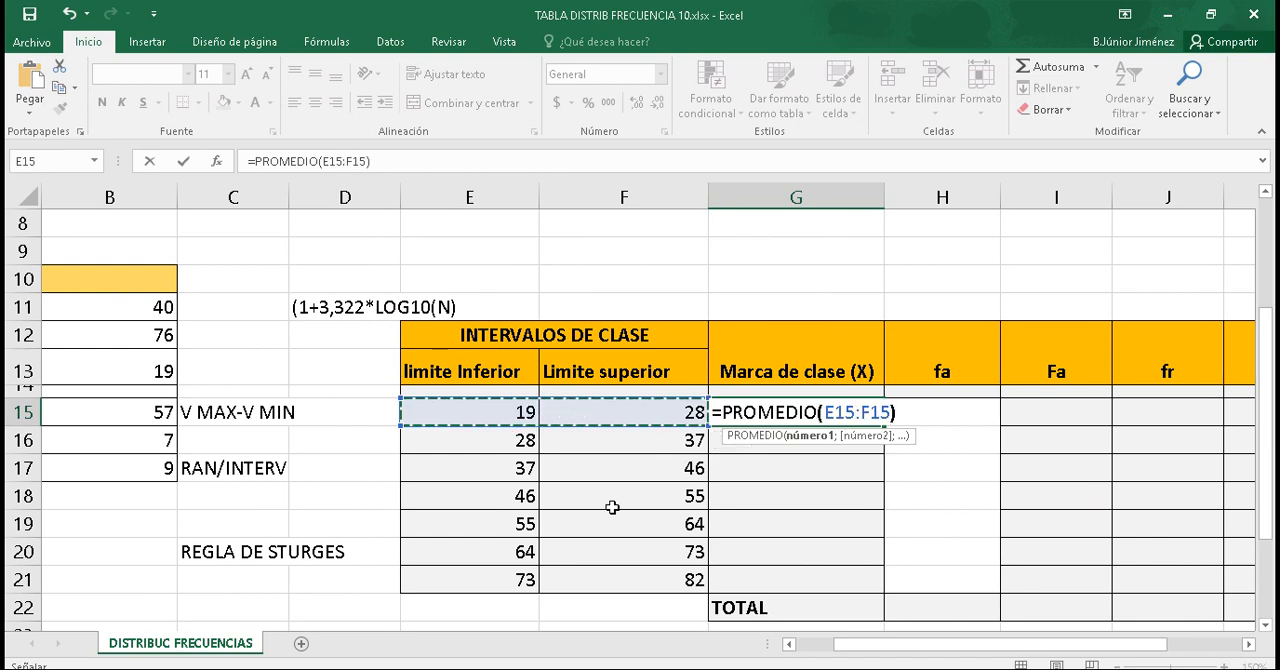
key(Return)
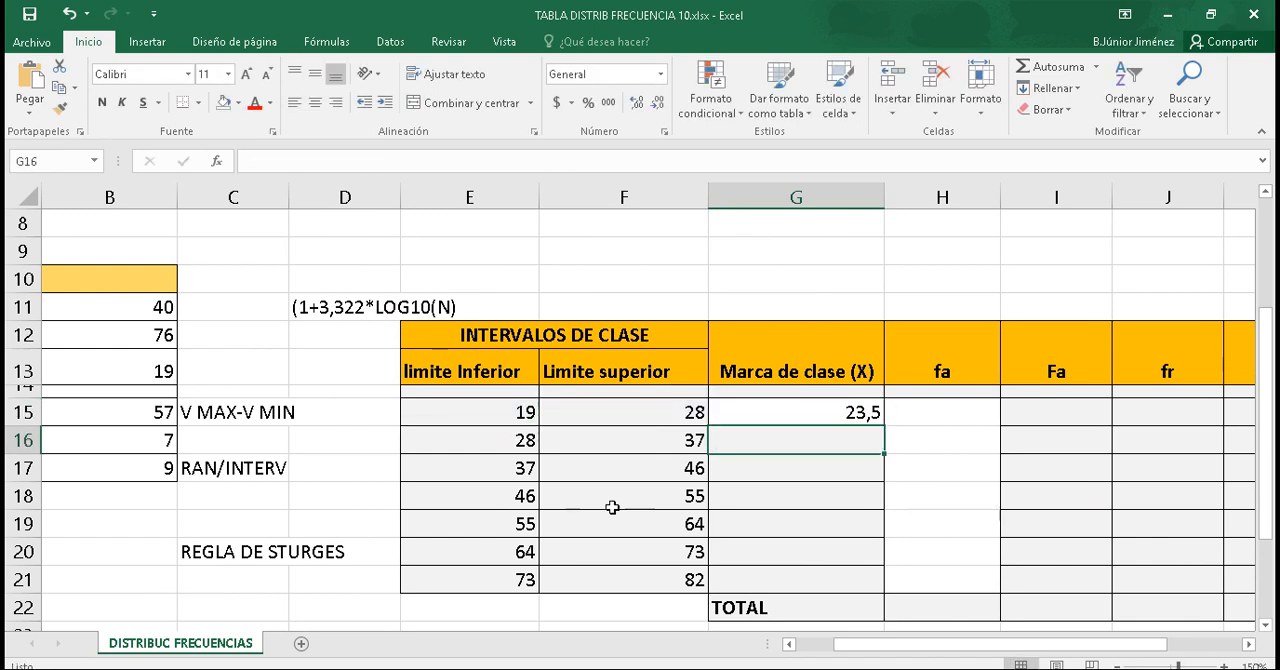
Step: Fill the Marca de clase (X) formula from G15 down to G21
click(827, 408)
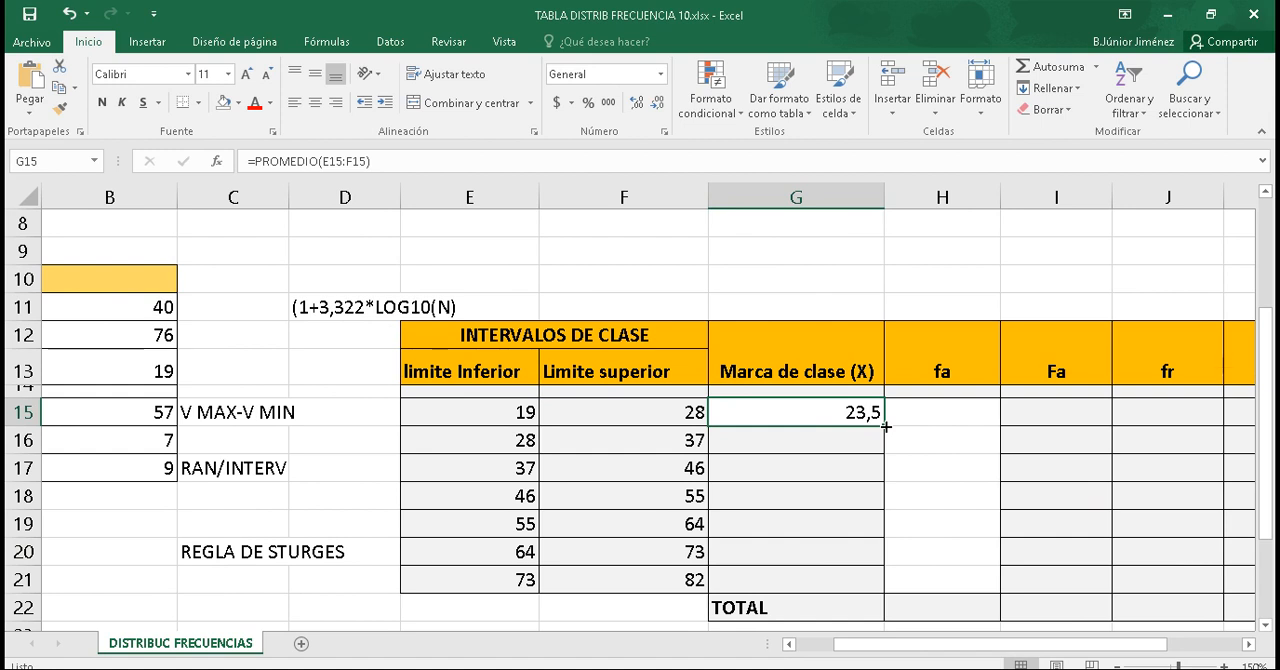
drag(885, 426, 877, 594)
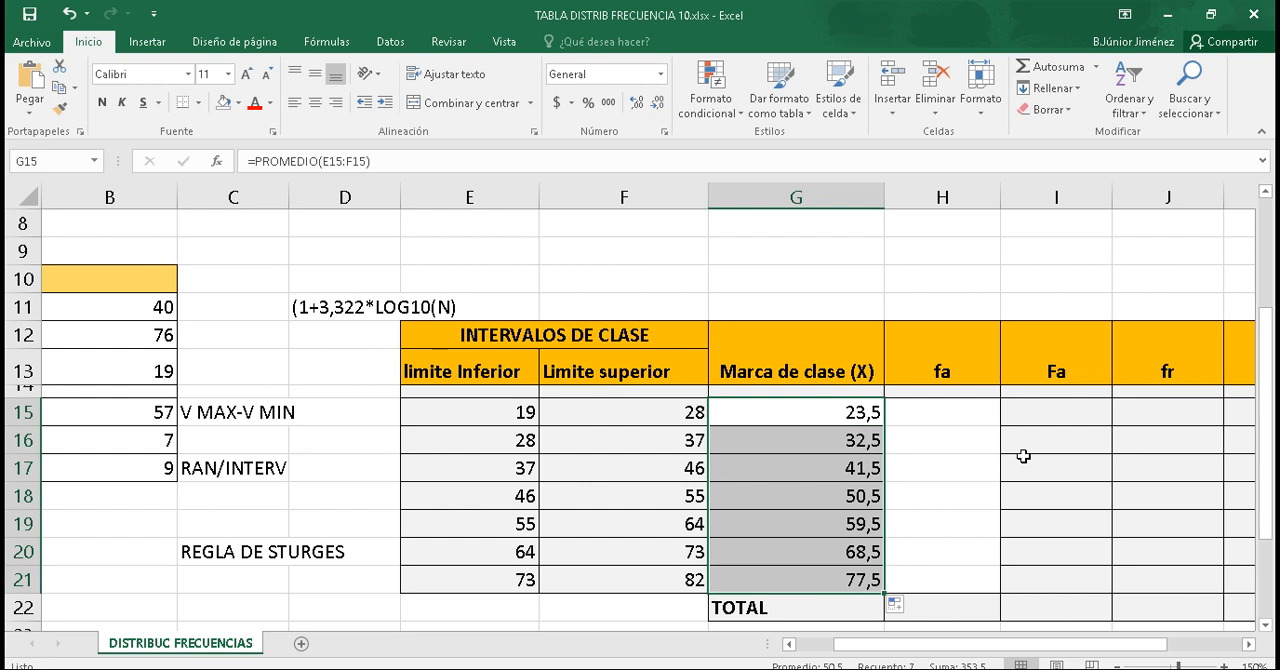
click(1030, 412)
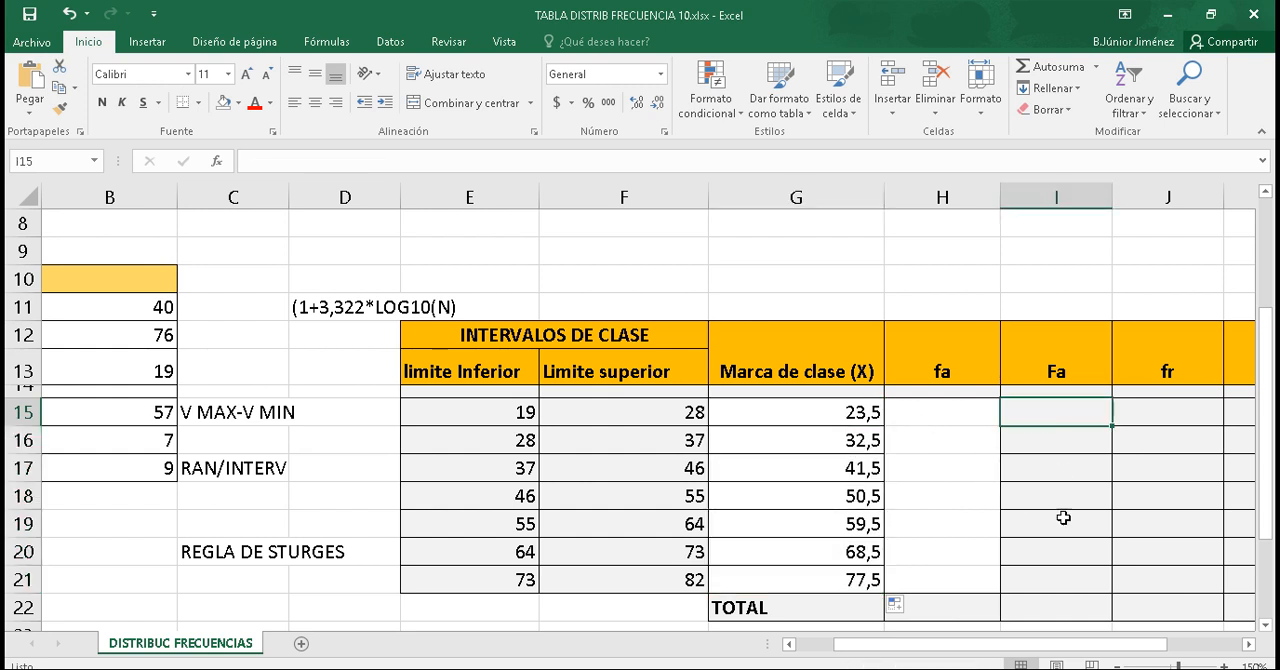
Step: Review the definitions of fa, Fa, fr and Fr below the table and the f% column heading
drag(946, 648, 1019, 643)
drag(1271, 423, 1270, 502)
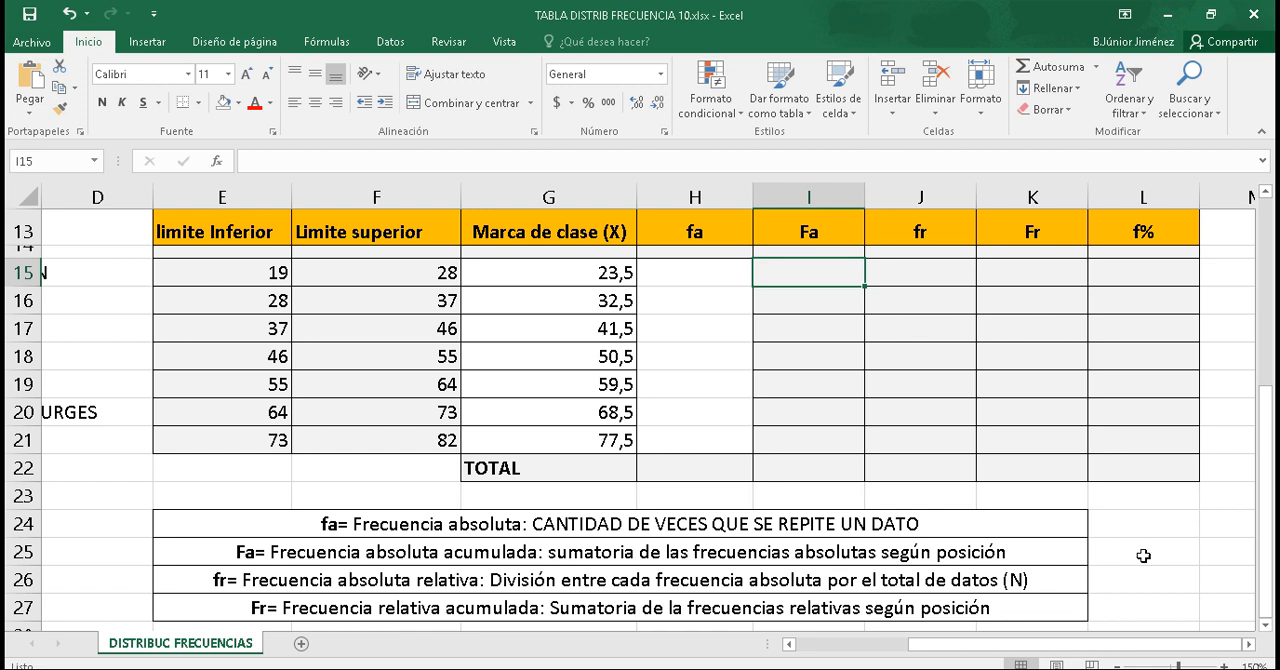
click(1143, 232)
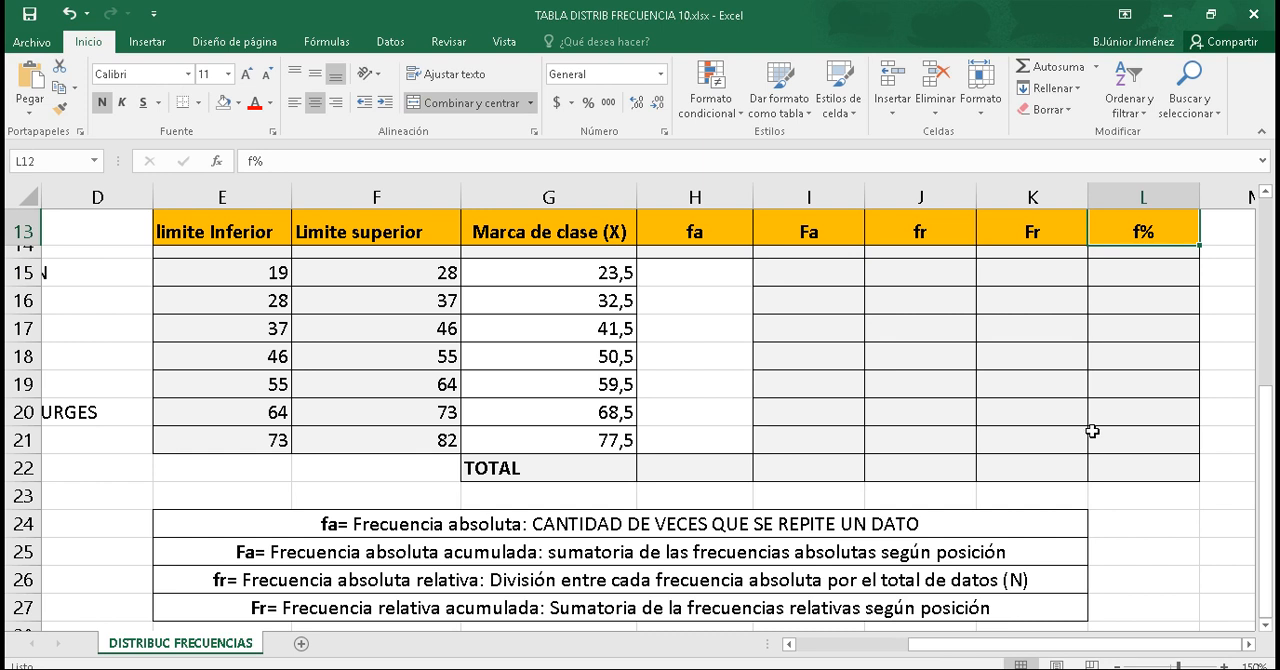
drag(1272, 437, 1274, 370)
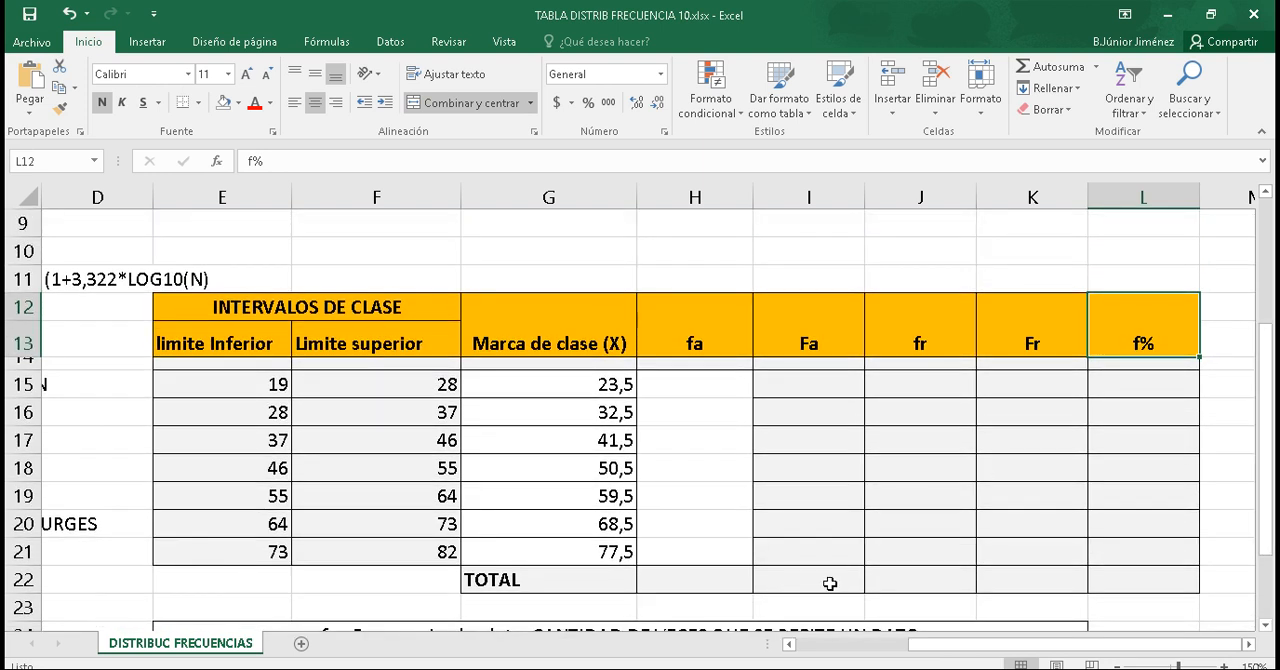
Step: Start a Histograma data analysis and set its input range to the raw data in D2:K6
drag(935, 645, 823, 645)
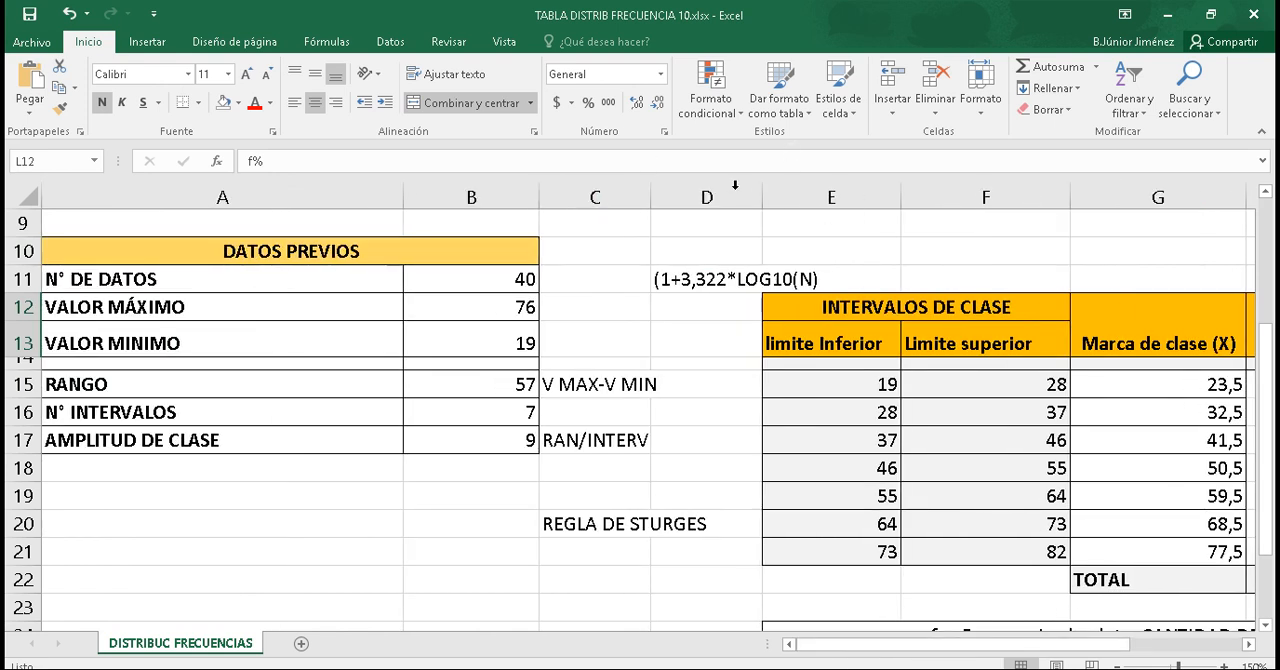
click(391, 41)
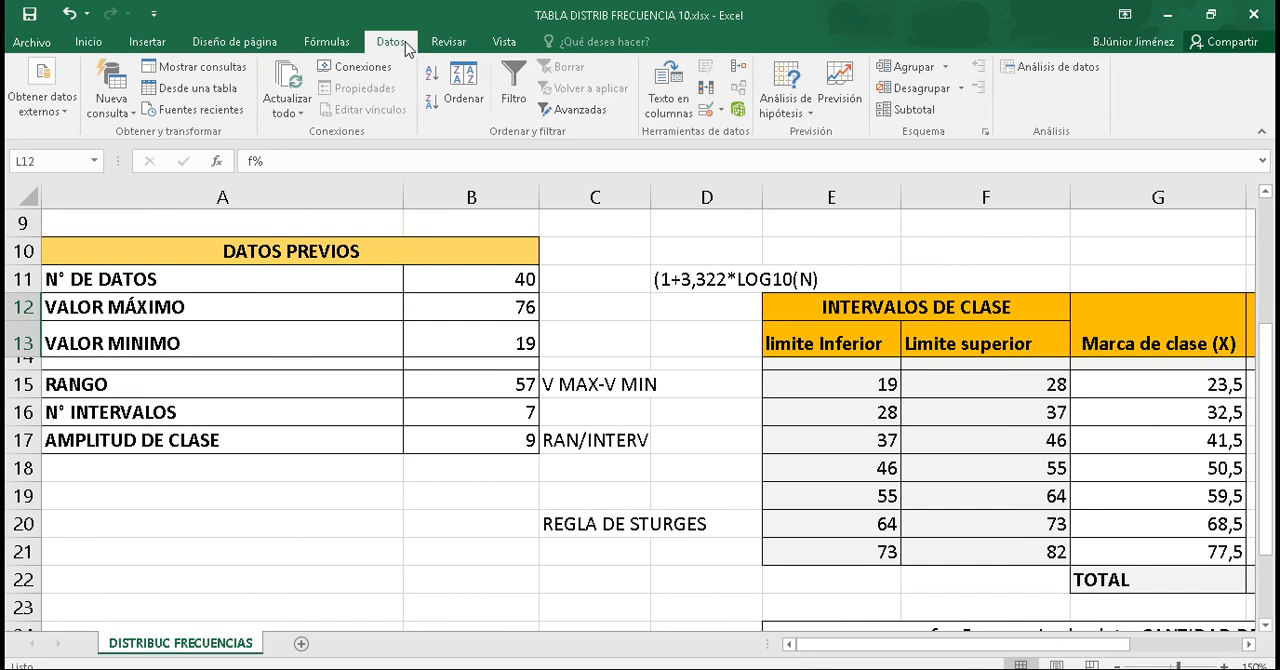
click(1057, 66)
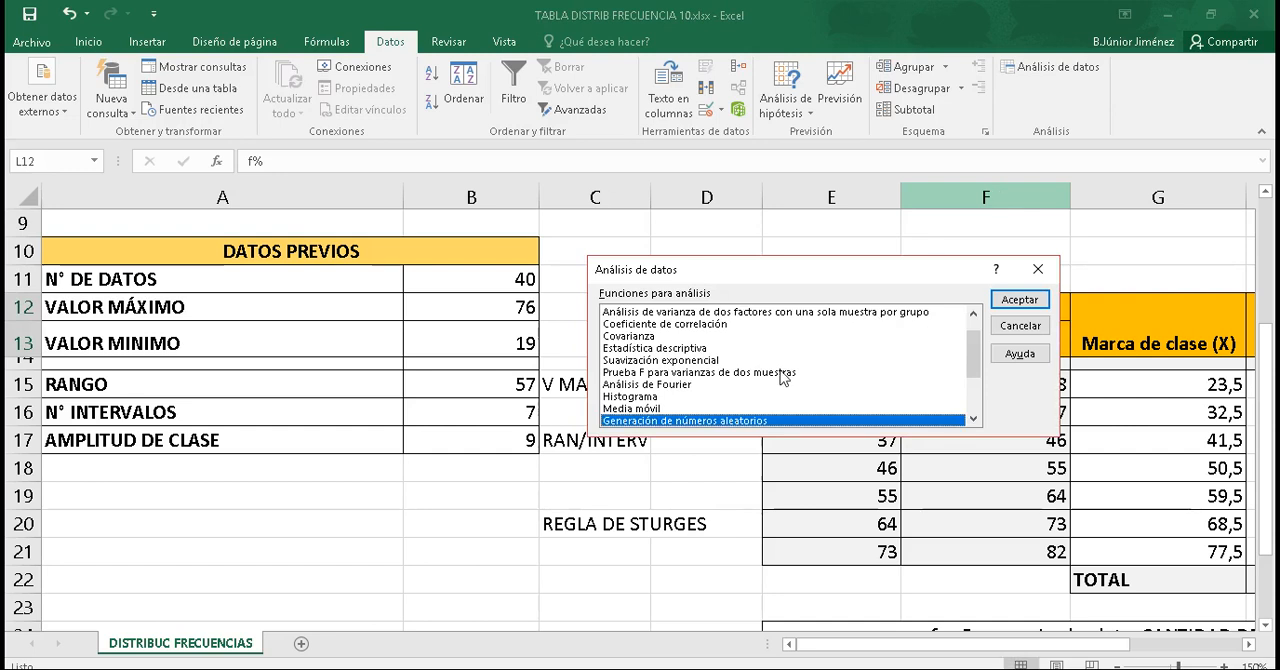
click(645, 397)
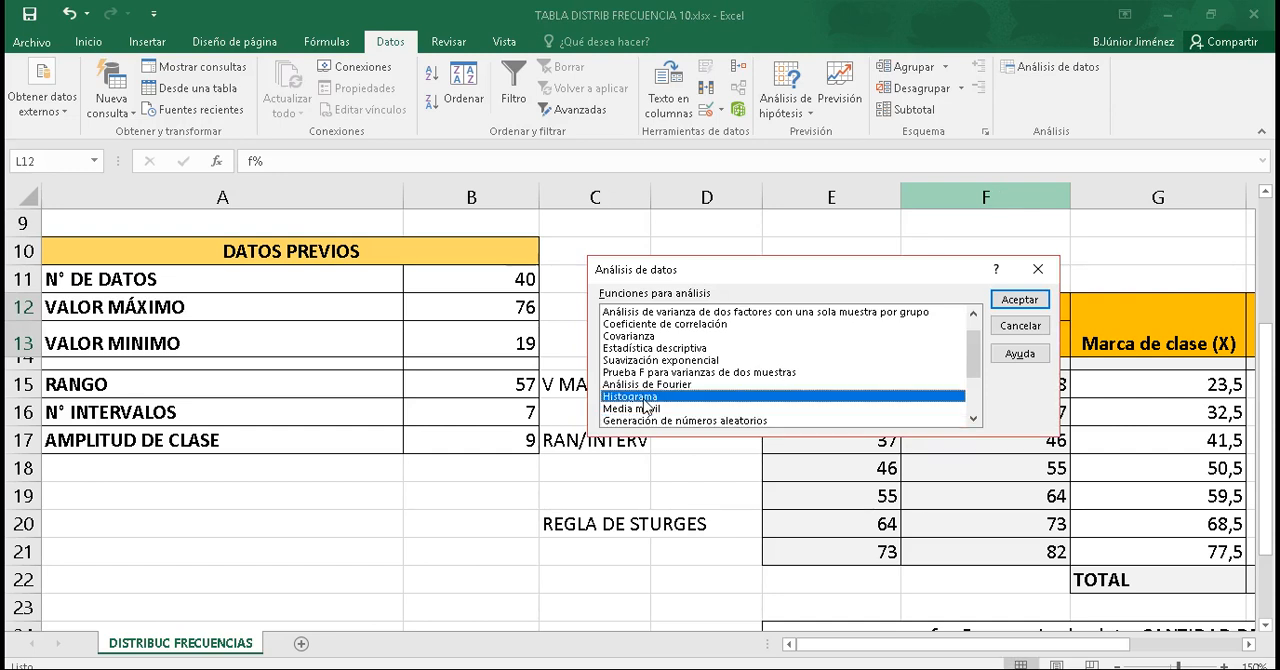
click(1019, 300)
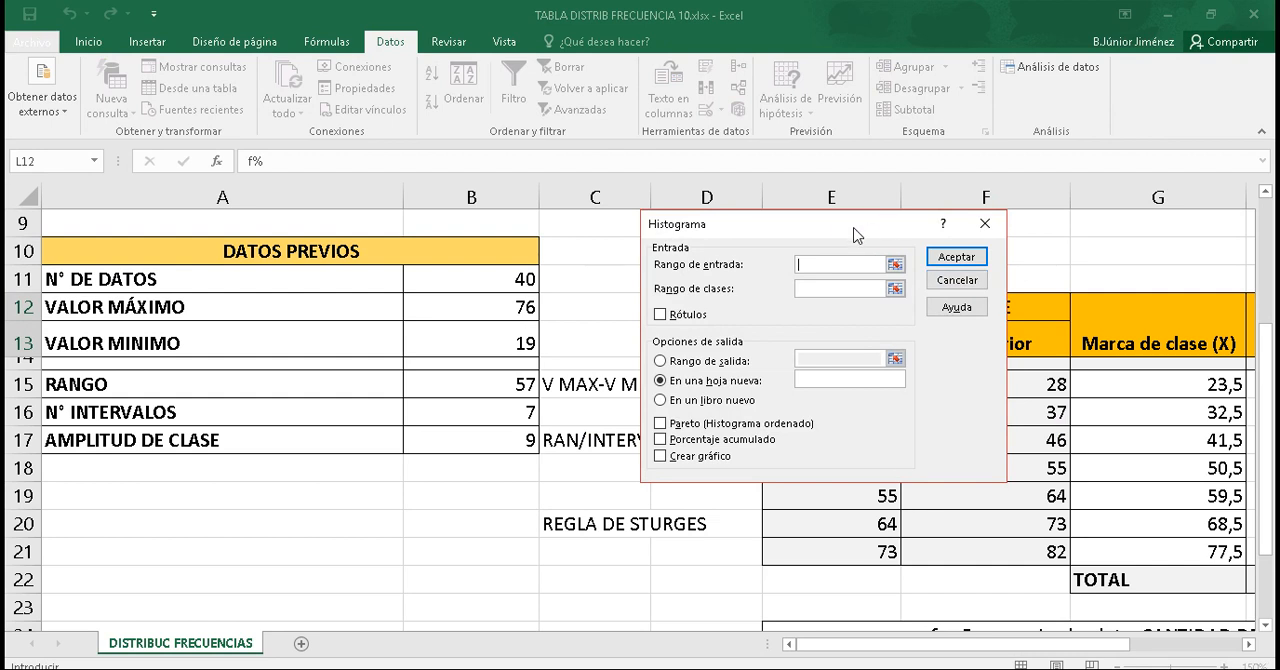
drag(856, 234, 645, 313)
drag(1266, 340, 1266, 214)
drag(678, 303, 420, 368)
drag(845, 645, 950, 657)
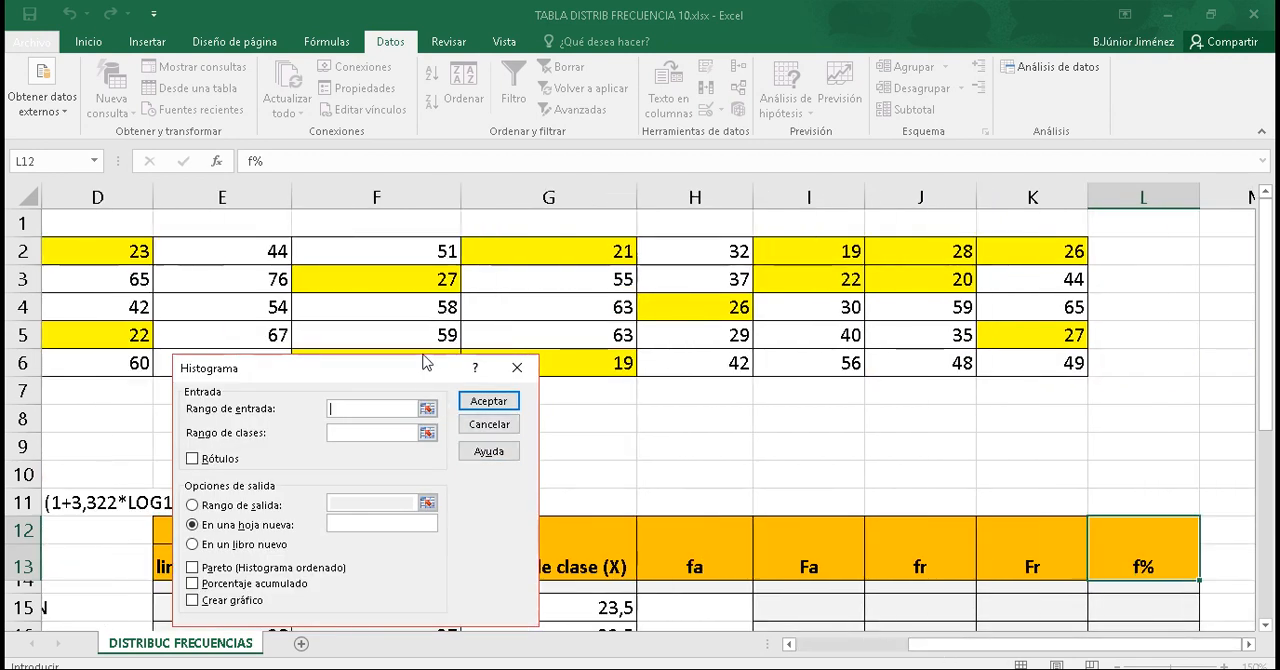
drag(423, 355, 441, 416)
drag(935, 645, 895, 648)
drag(1165, 368, 229, 254)
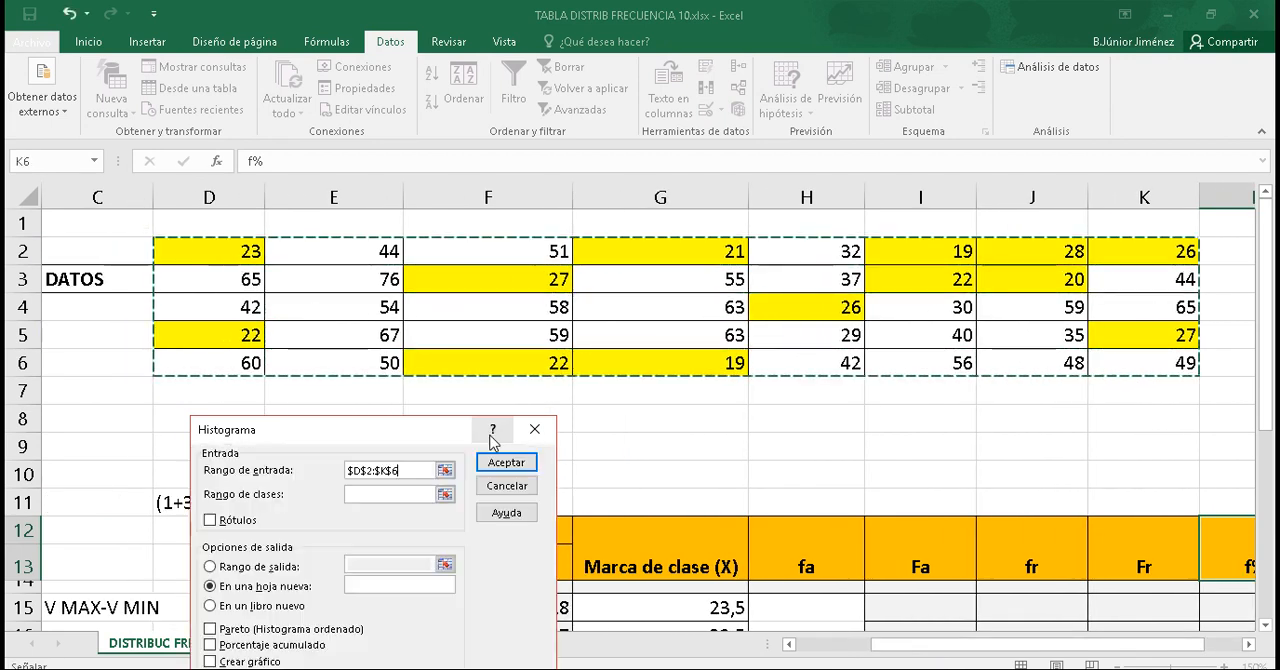
Step: Set the histogram's class range to the Limite superior cells F14:F21
drag(422, 430, 679, 250)
click(638, 315)
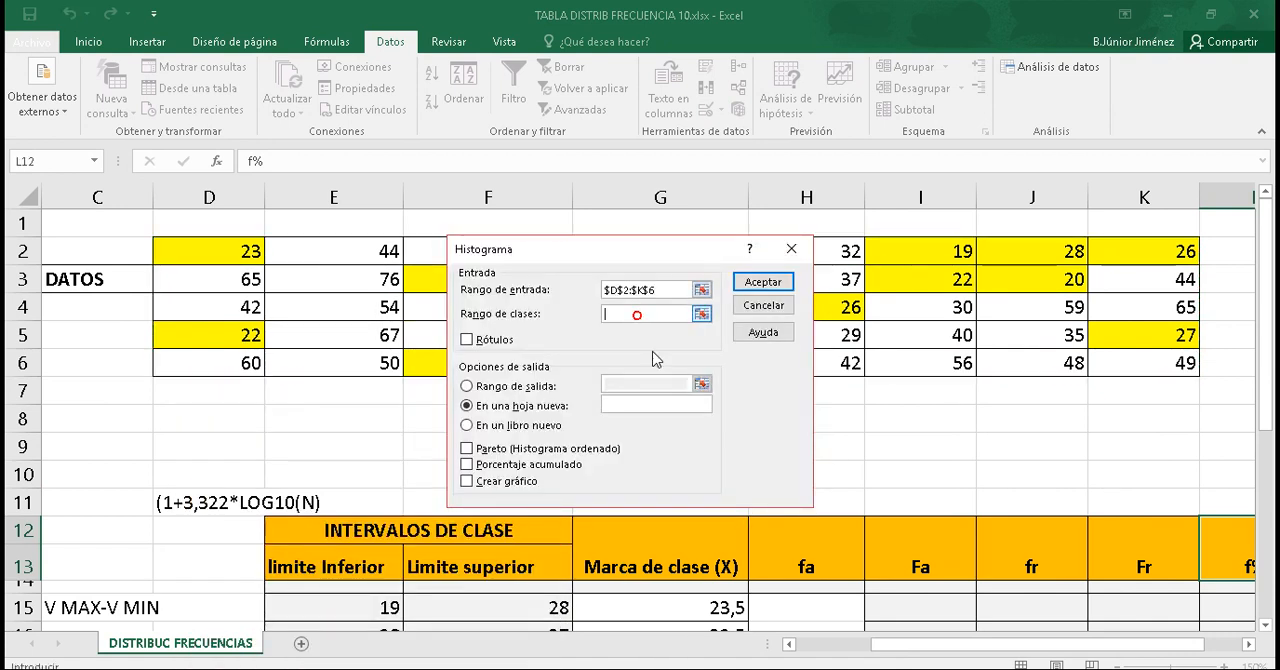
scroll(1262, 266, down, 1)
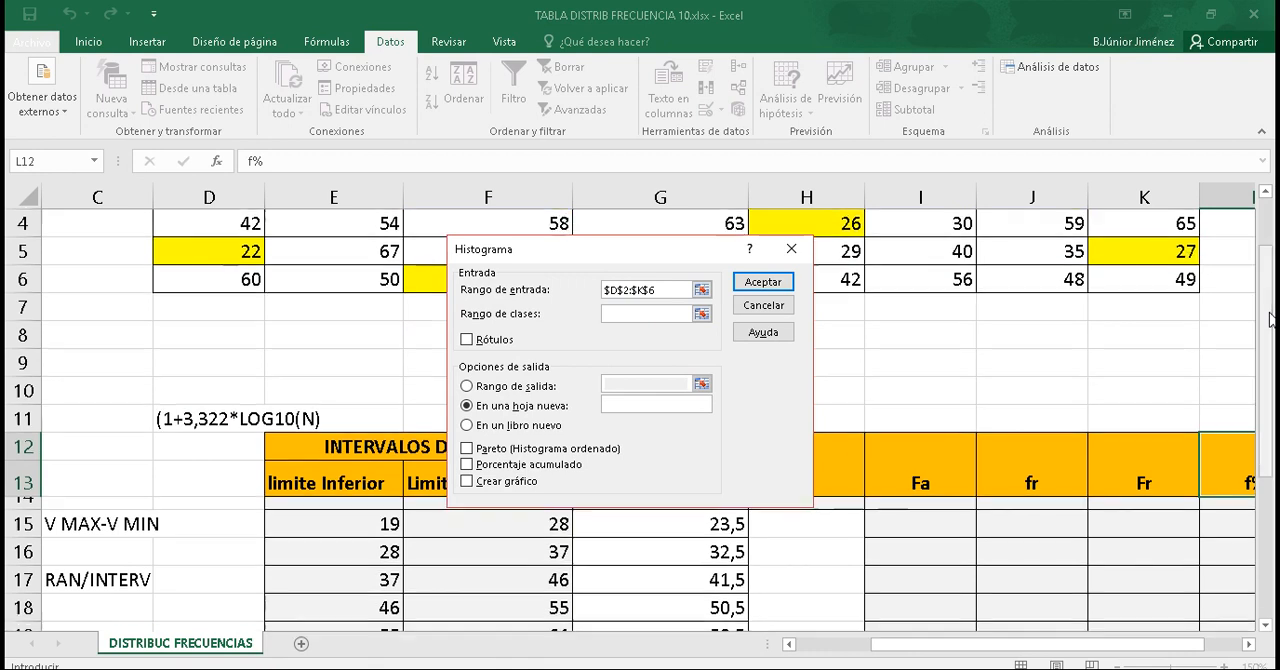
drag(620, 256, 901, 205)
drag(1267, 300, 1268, 442)
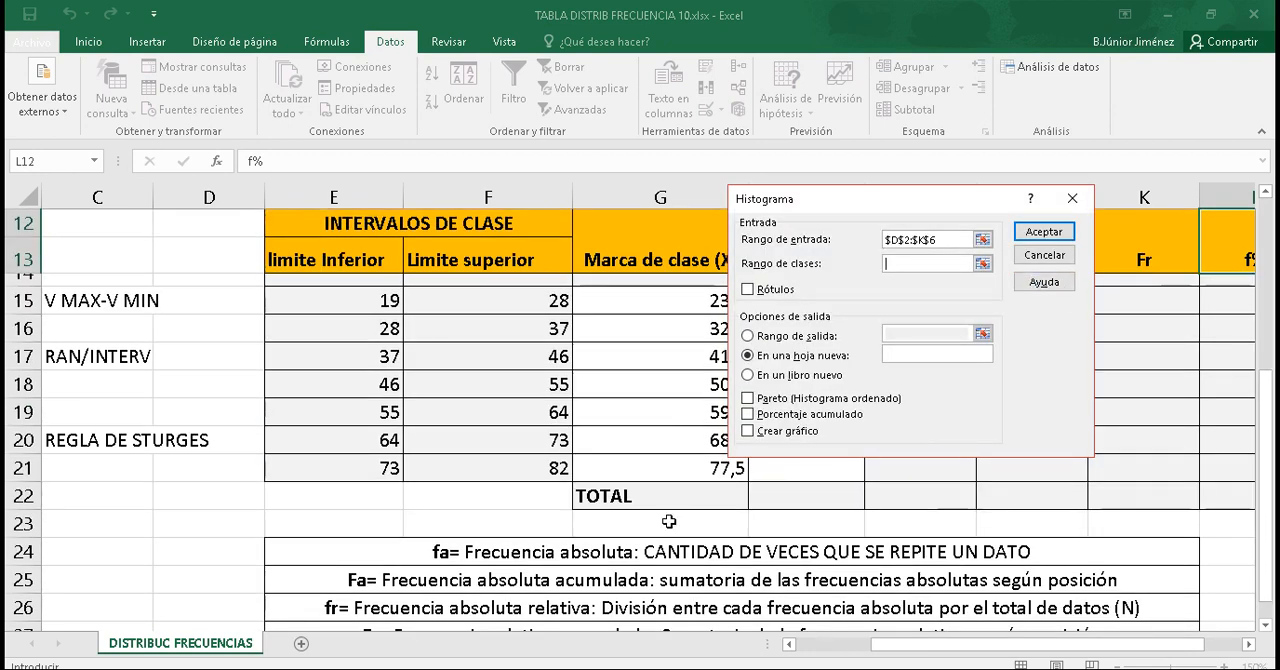
drag(541, 473, 533, 283)
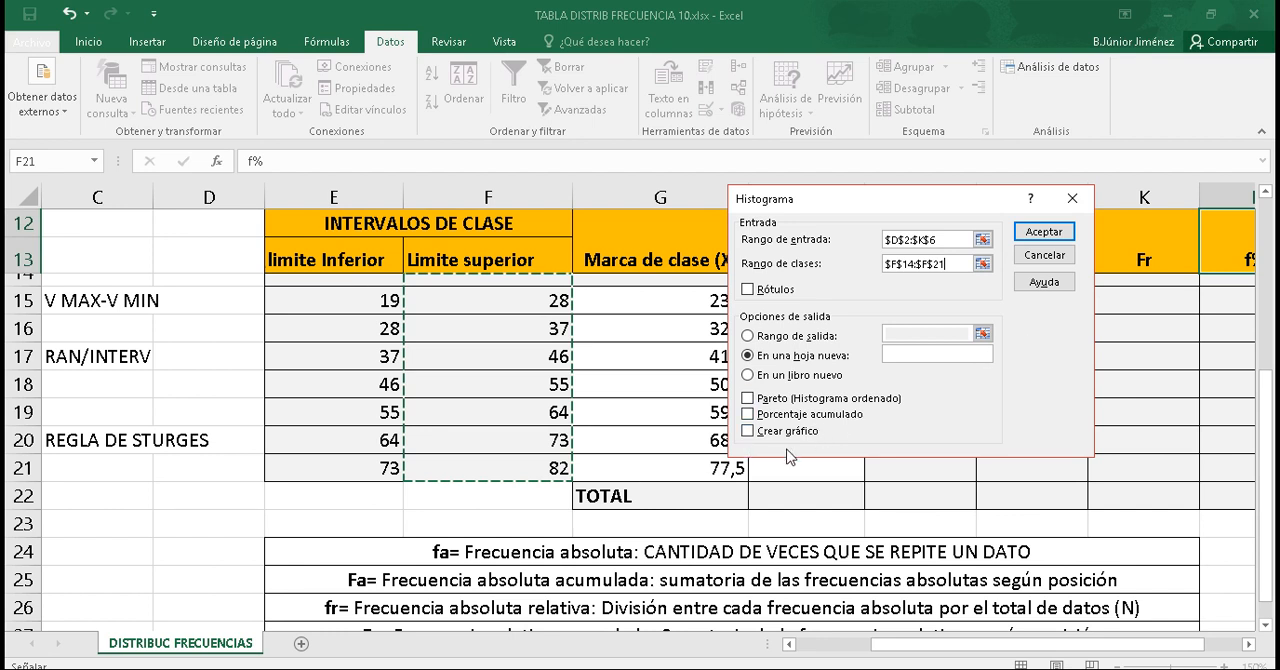
Step: Enable Rótulos, Porcentaje acumulado and Crear gráfico, and generate the histogram on a new sheet
click(761, 414)
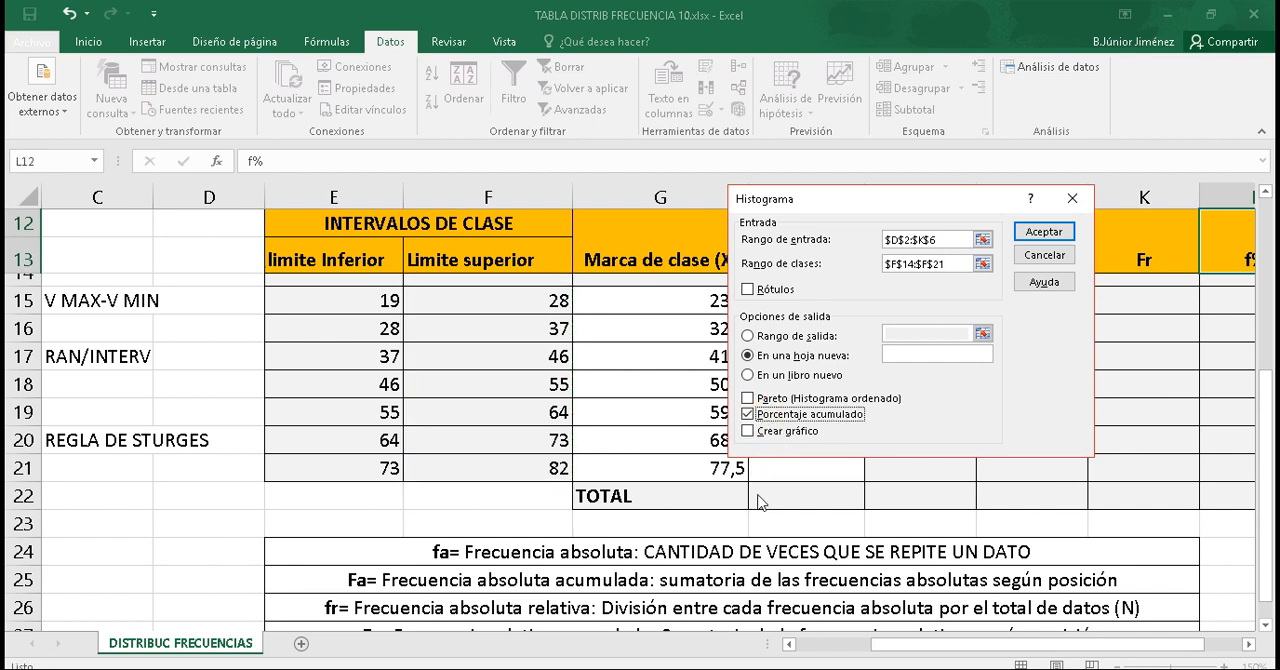
click(760, 432)
click(758, 289)
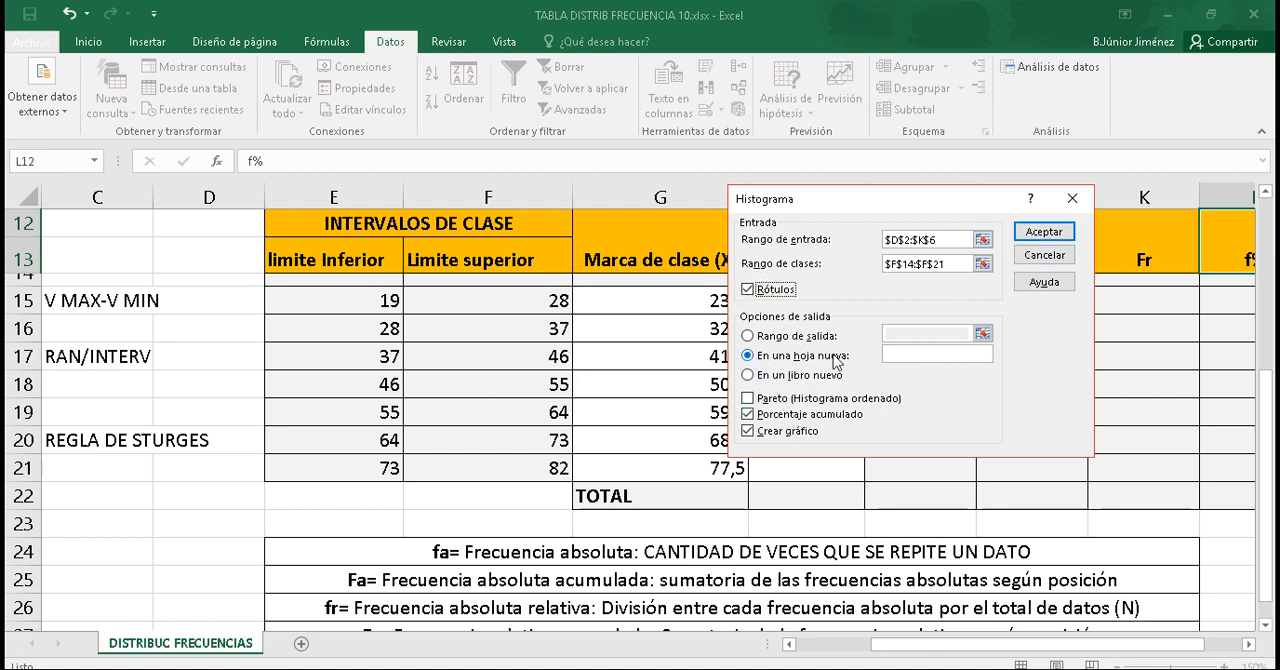
click(1043, 232)
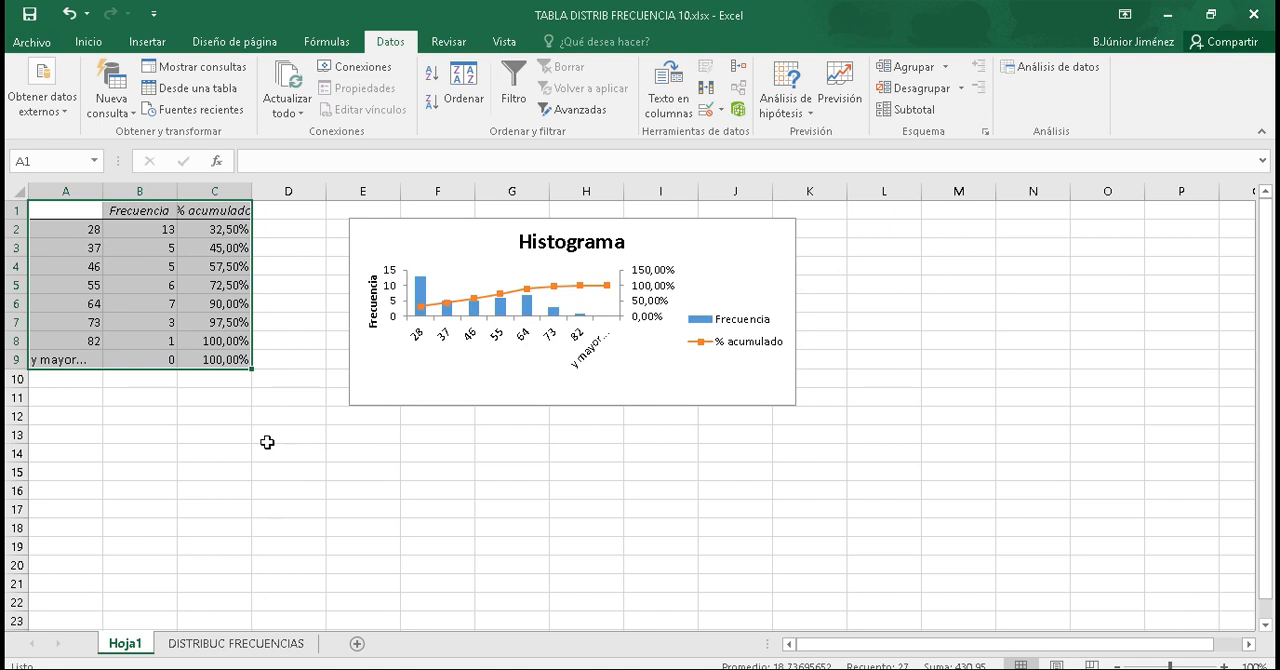
Step: Copy the class frequencies B2:B8 from Hoja1 and paste them into the fa column of DISTRIBUC FRECUENCIAS, starting at H15
click(160, 342)
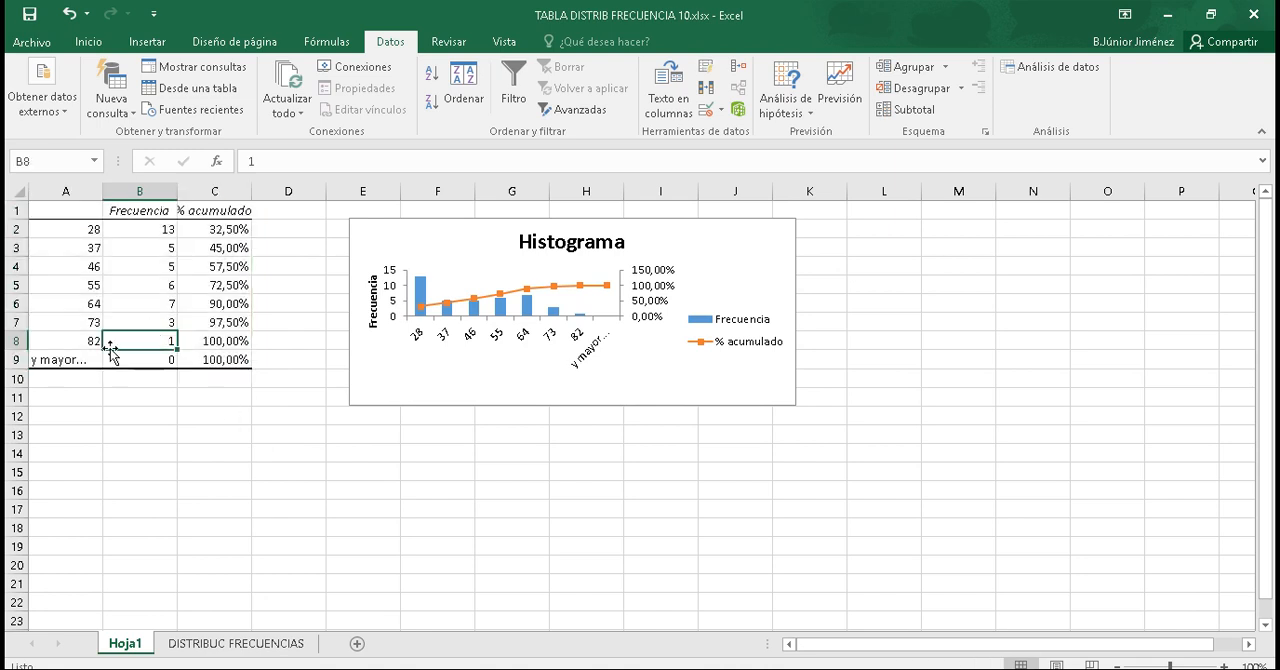
drag(156, 341, 157, 232)
right_click(157, 233)
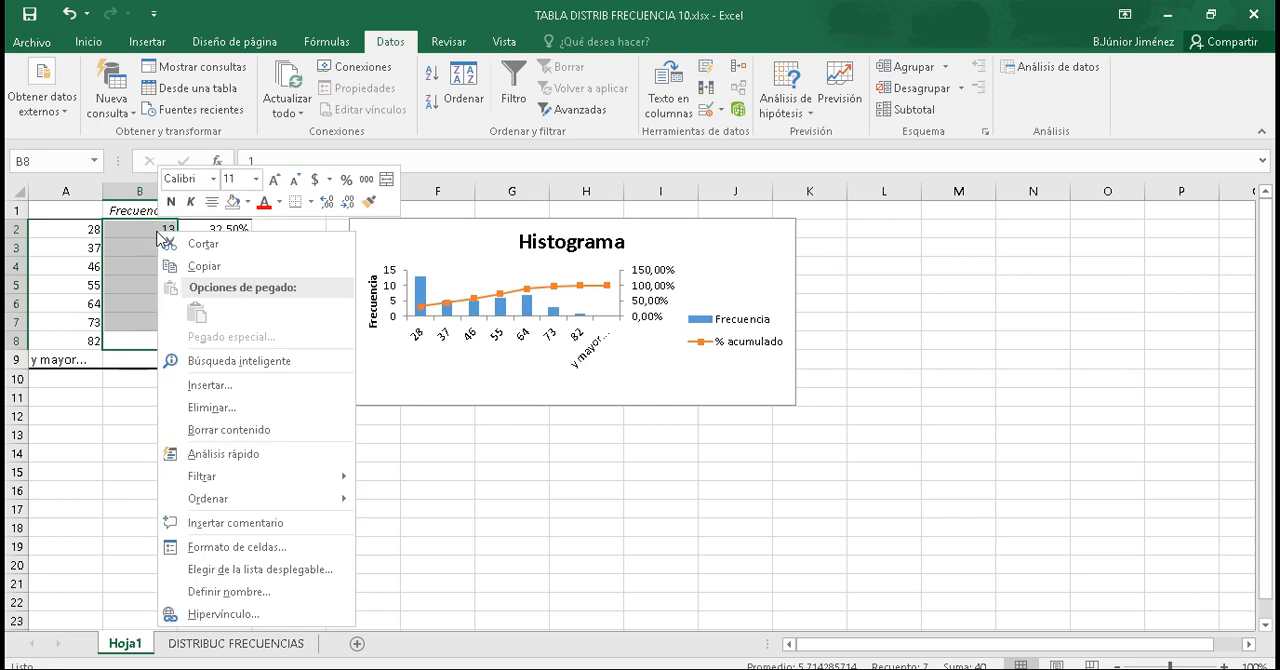
click(205, 266)
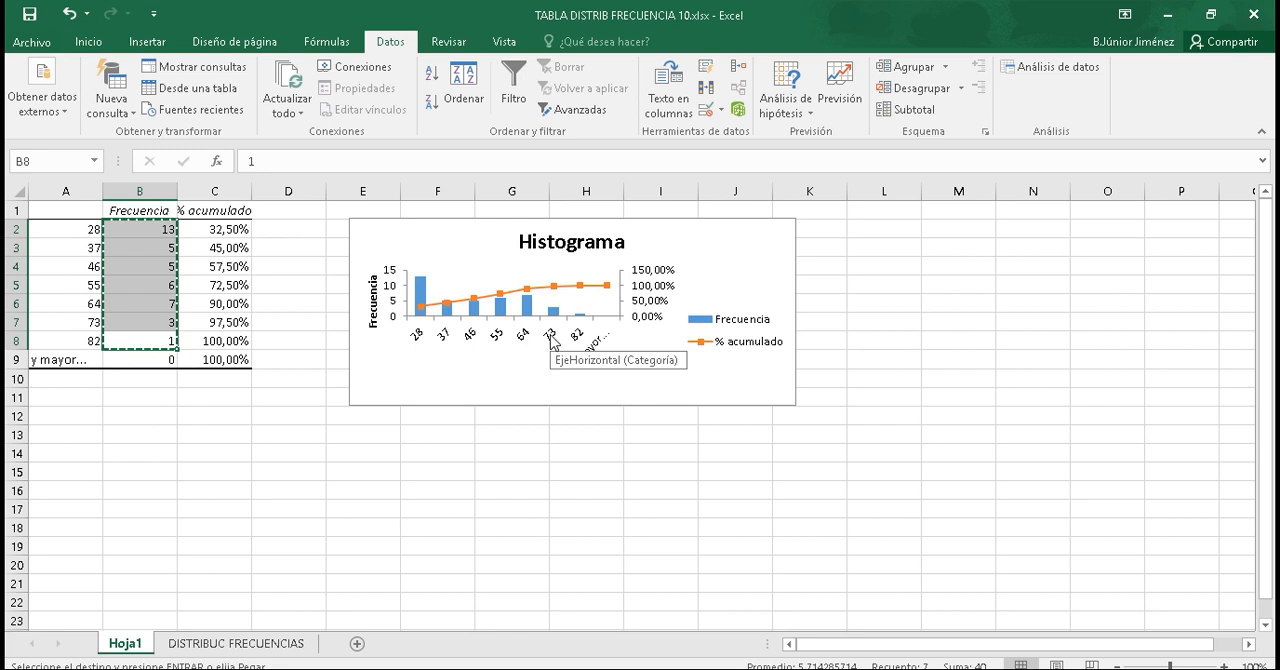
mouse_move(419, 309)
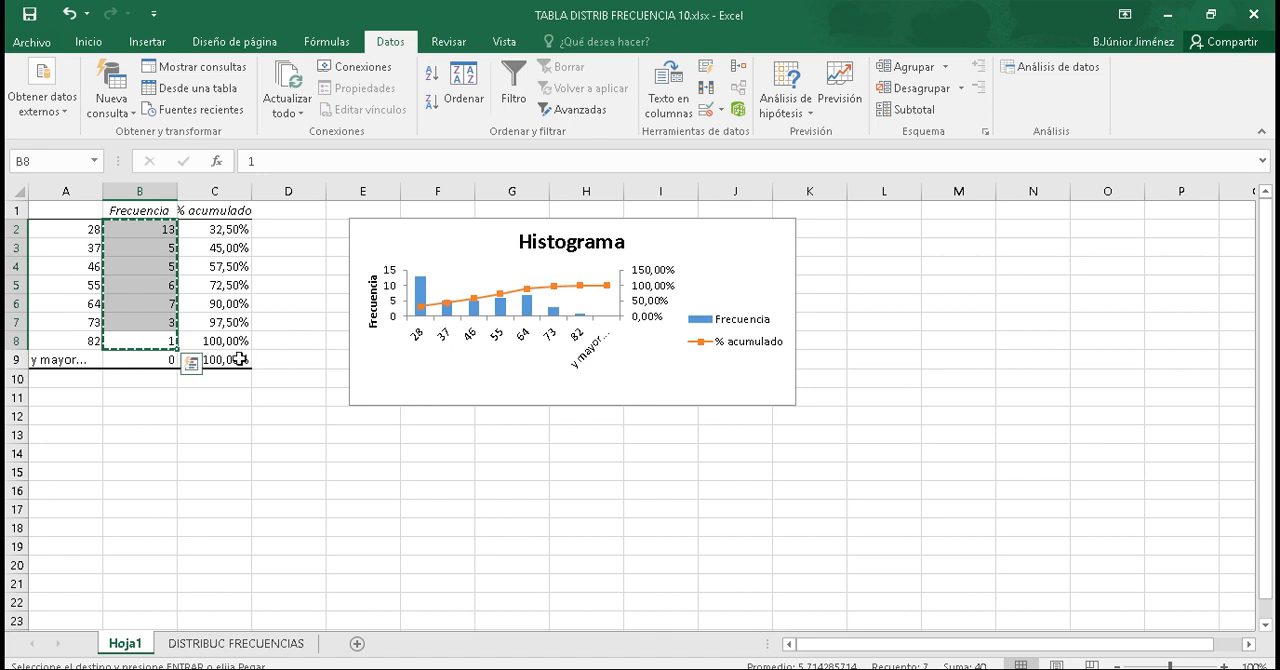
right_click(160, 280)
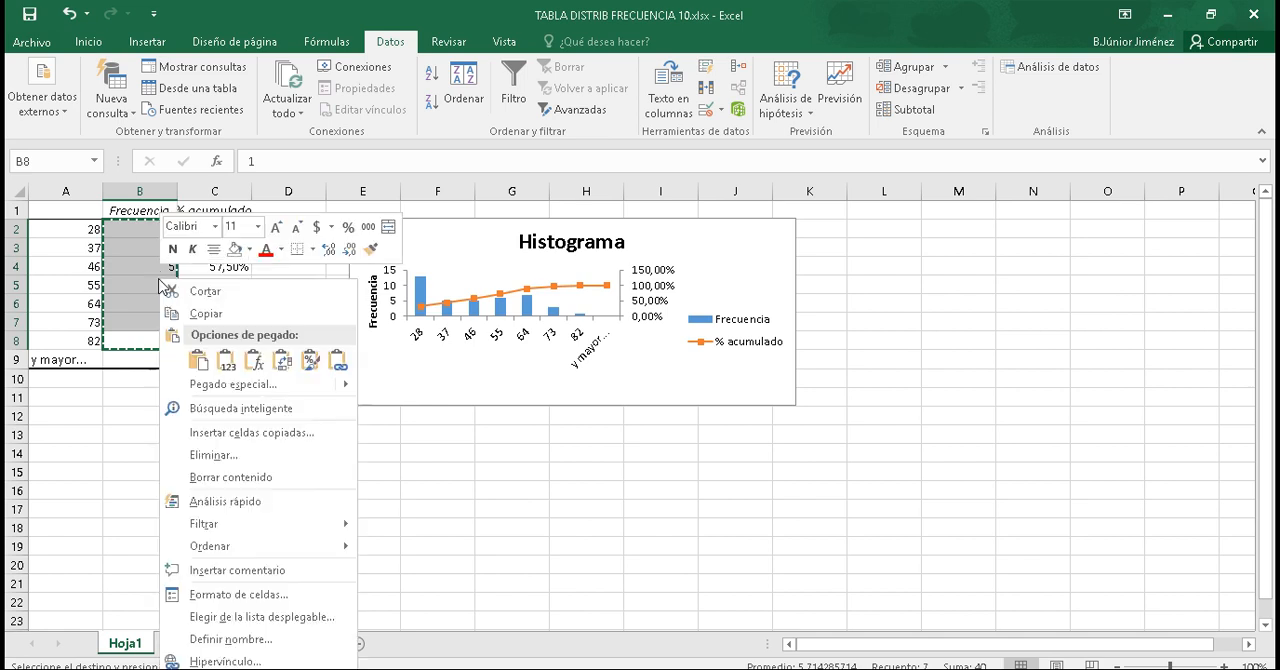
click(205, 313)
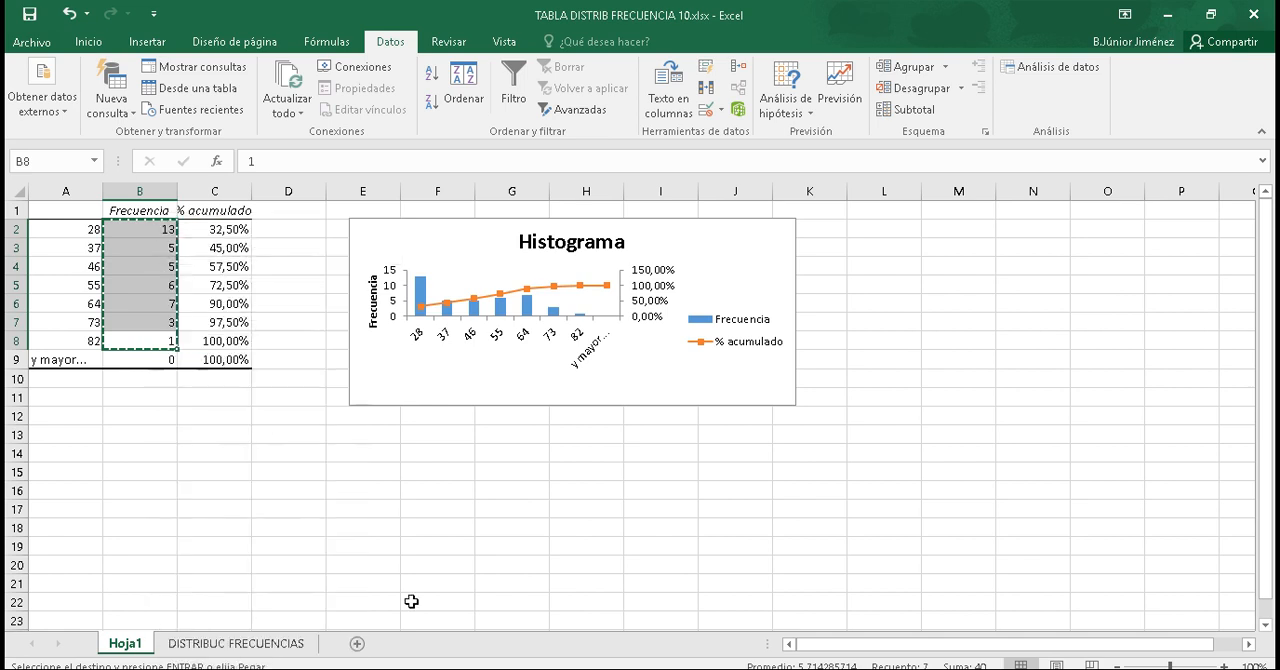
click(232, 645)
click(795, 302)
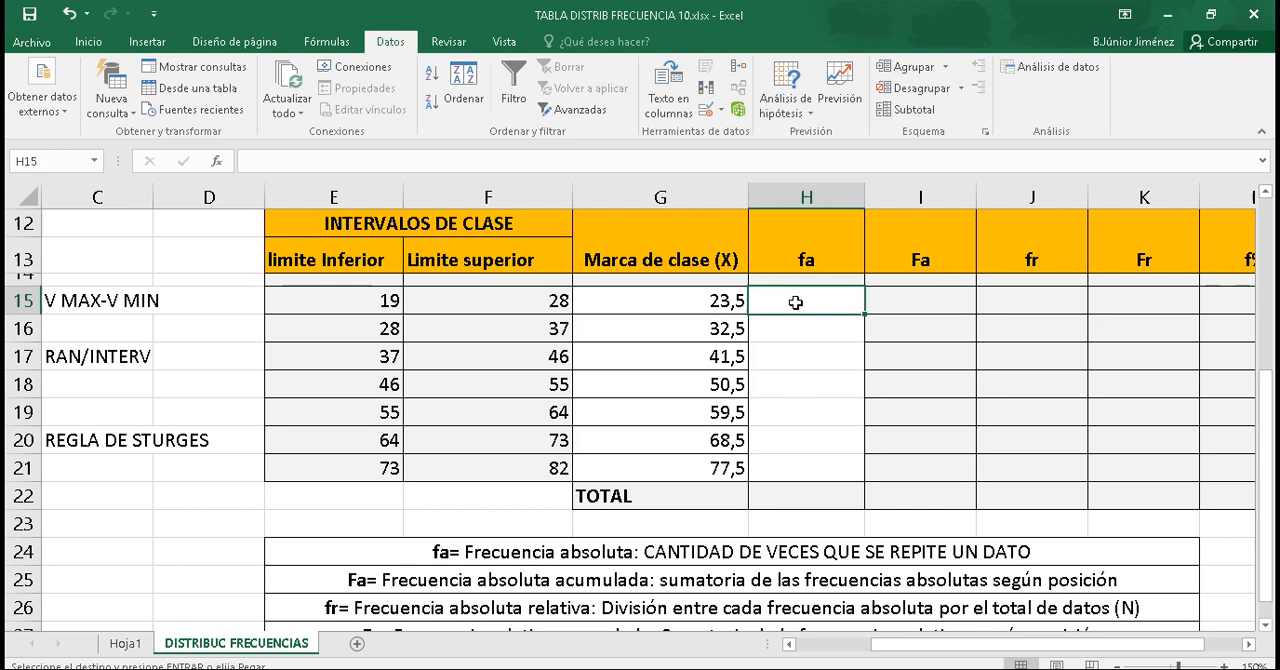
right_click(795, 302)
click(843, 361)
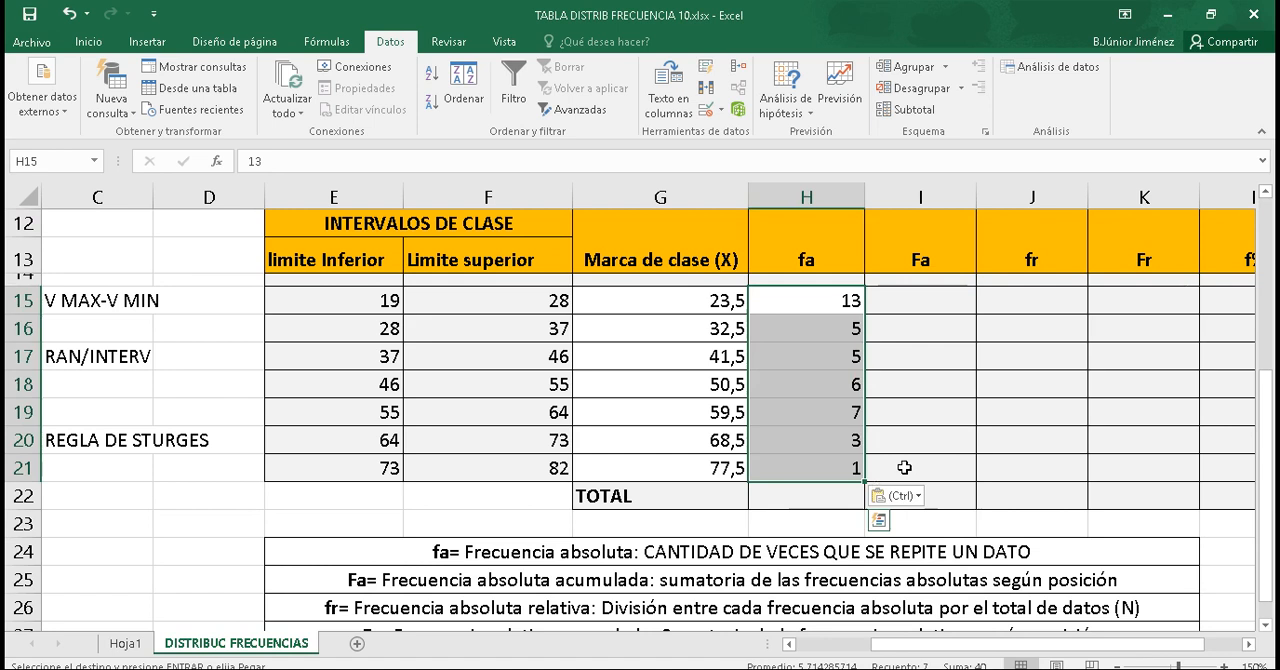
Step: Calculate the fa total in H22 as the sum of H15:H21 with the SUMA function
double_click(815, 500)
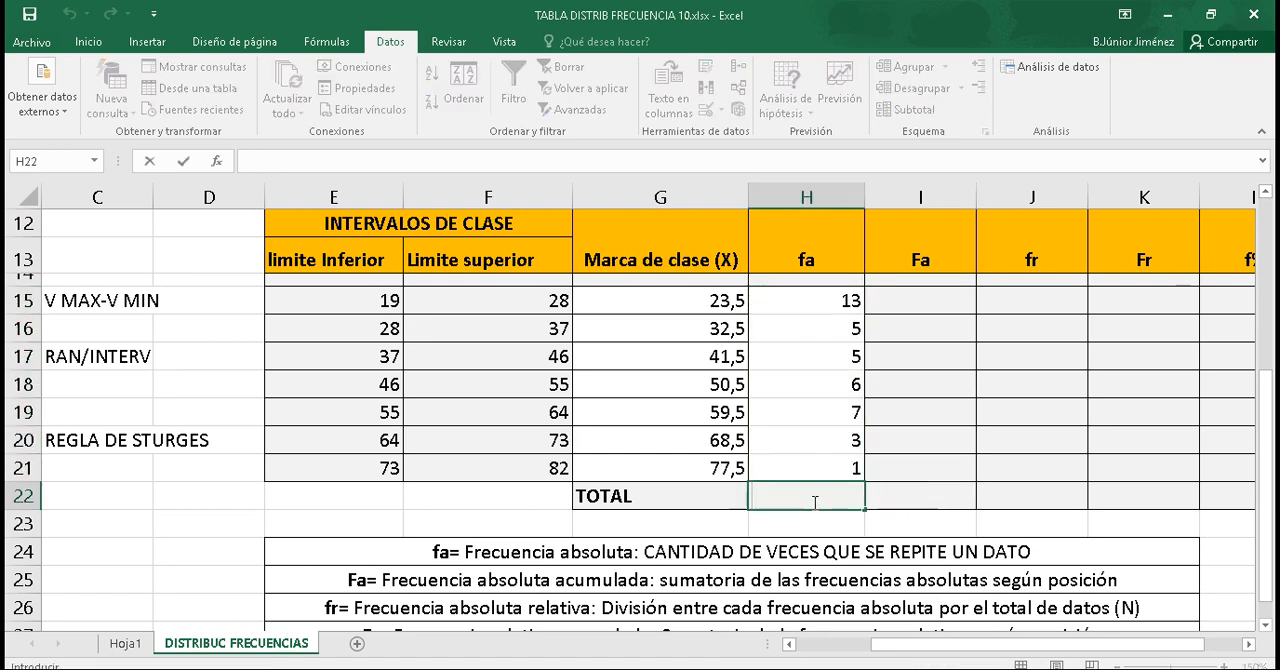
text(=SUMA()
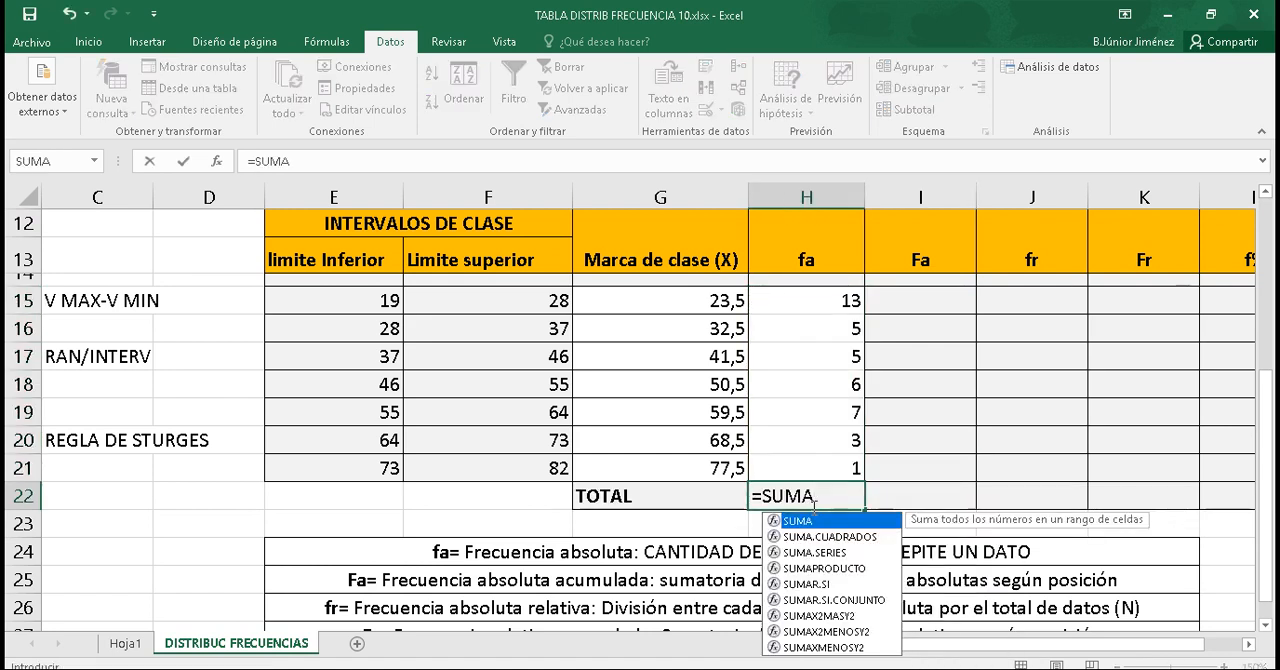
drag(830, 468, 838, 305)
text())
key(Return)
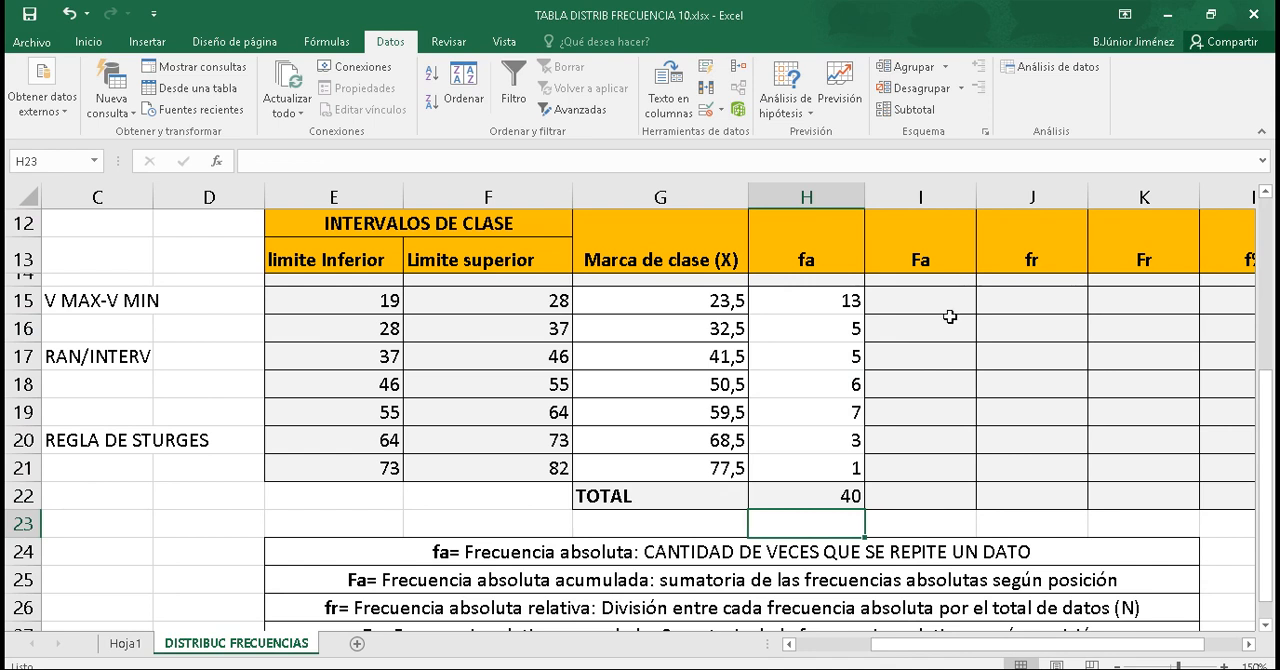
Step: Set the first cumulative frequency Fa in I15 to the first fa value with =H15
click(918, 307)
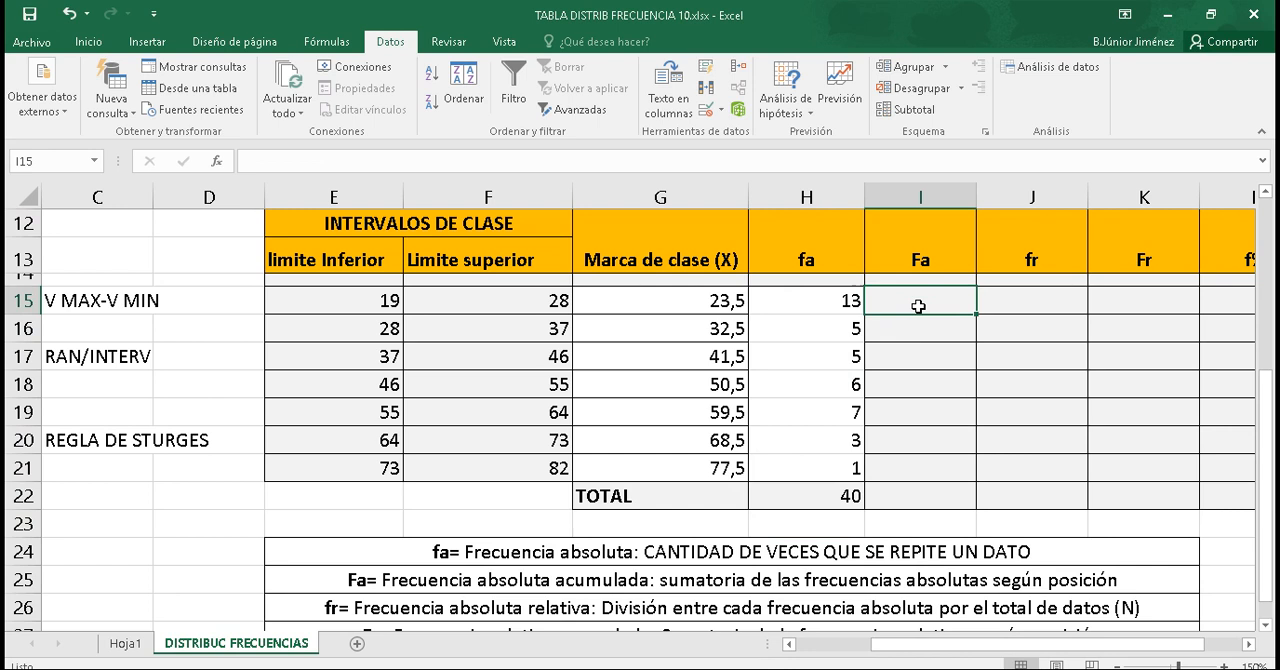
text(=)
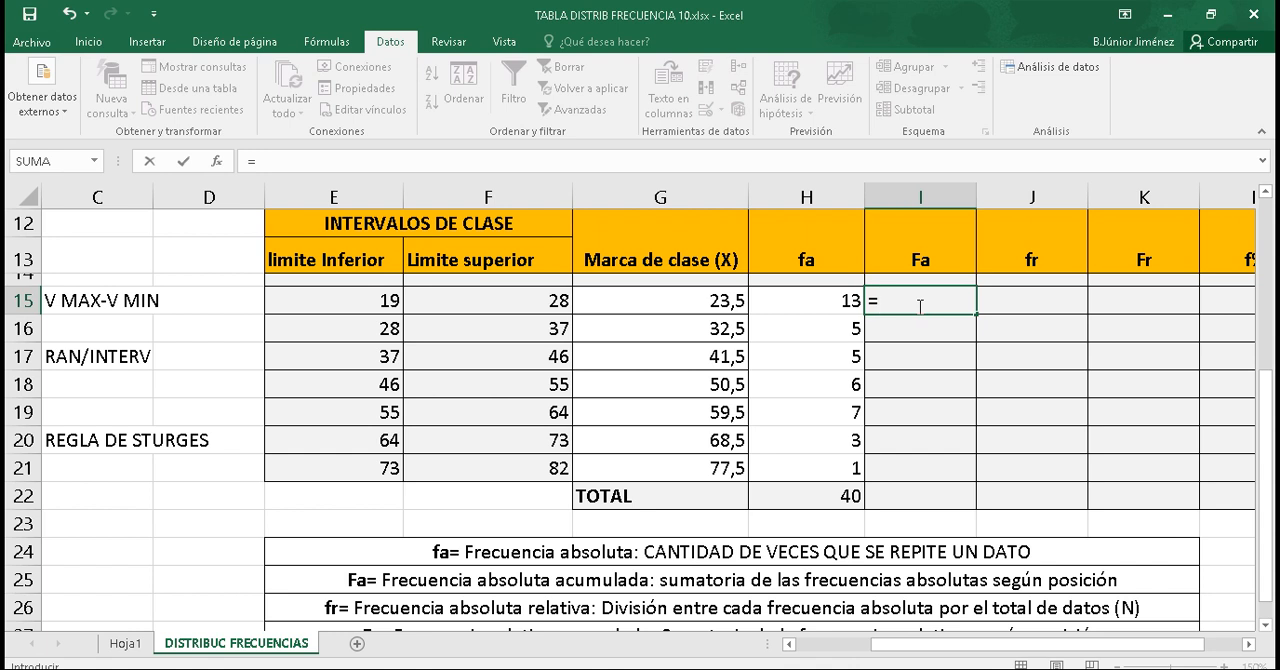
click(841, 304)
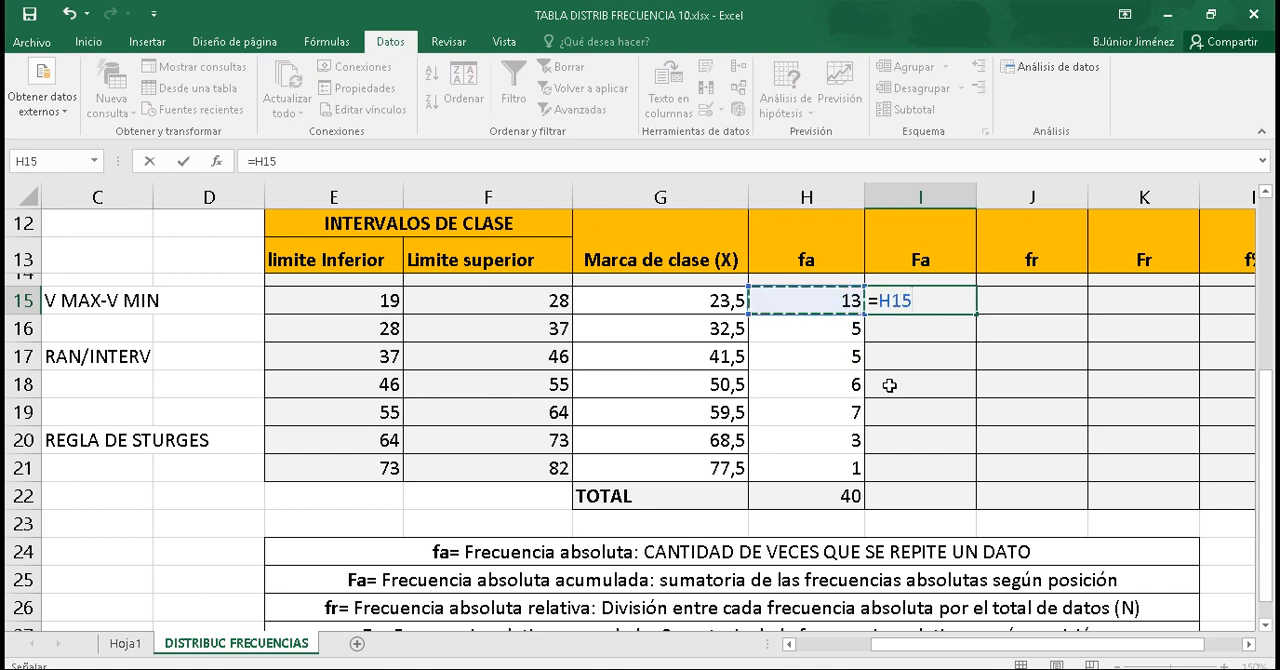
key(Return)
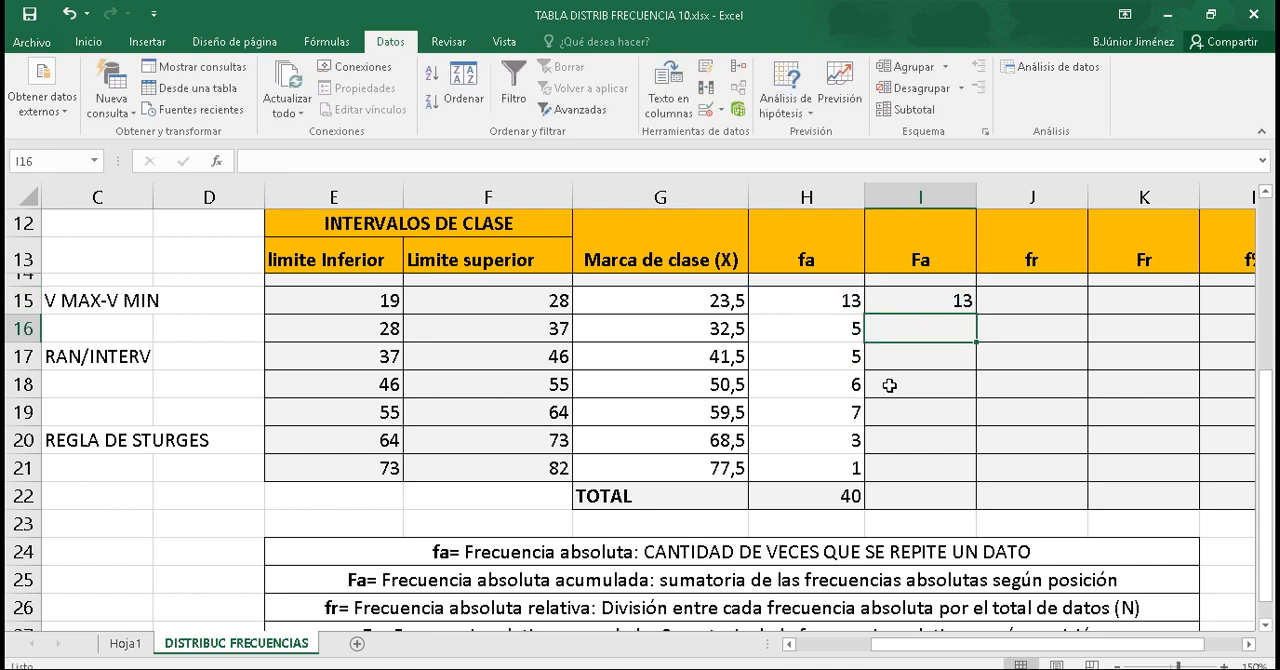
Step: Calculate the second Fa in I16 with =I15+H16 and fill the formula down to I21
text(=)
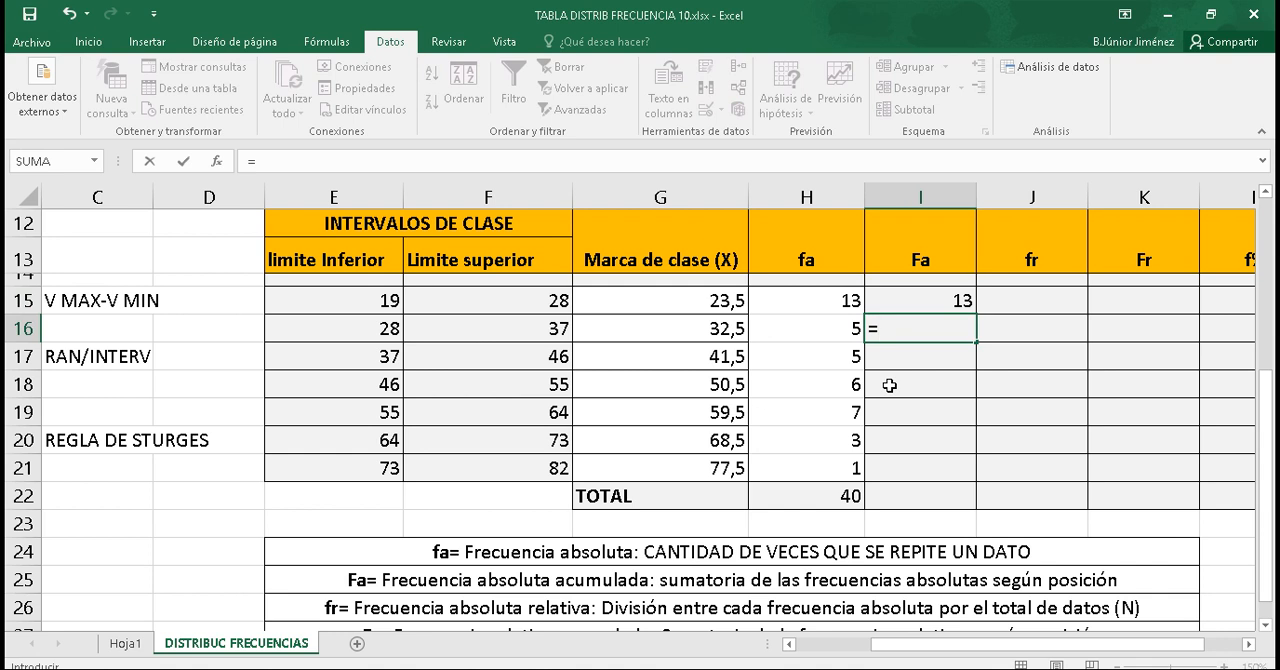
click(943, 300)
text(+)
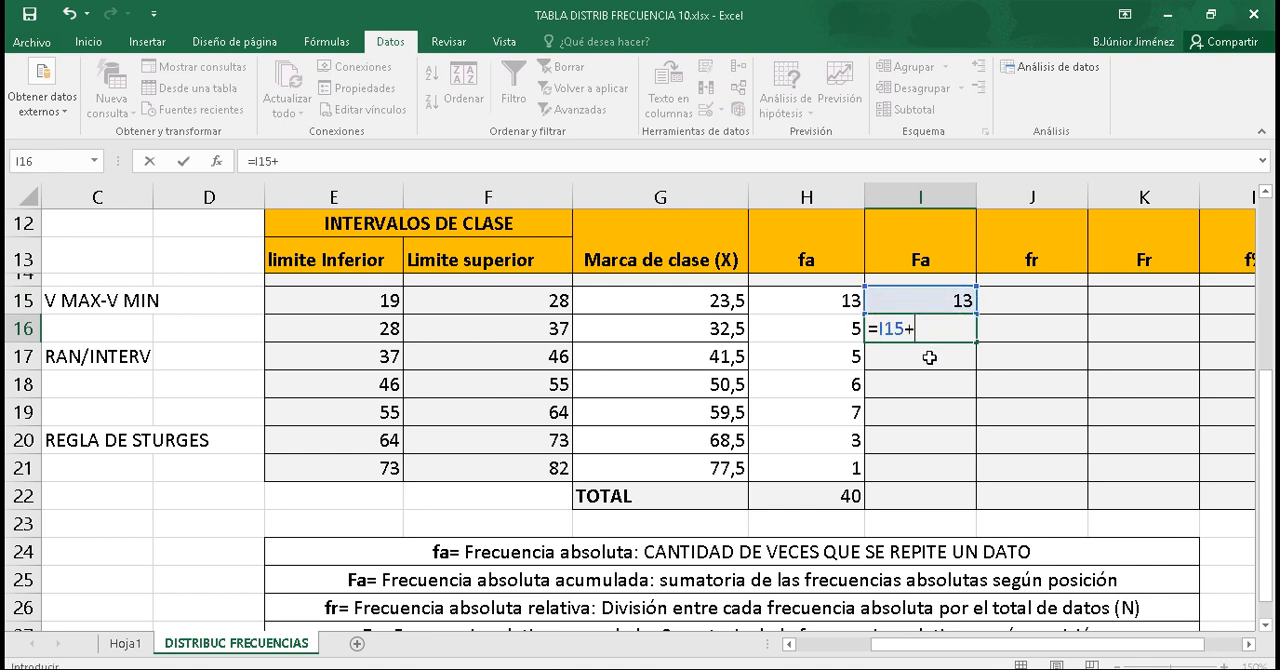
click(848, 328)
key(Return)
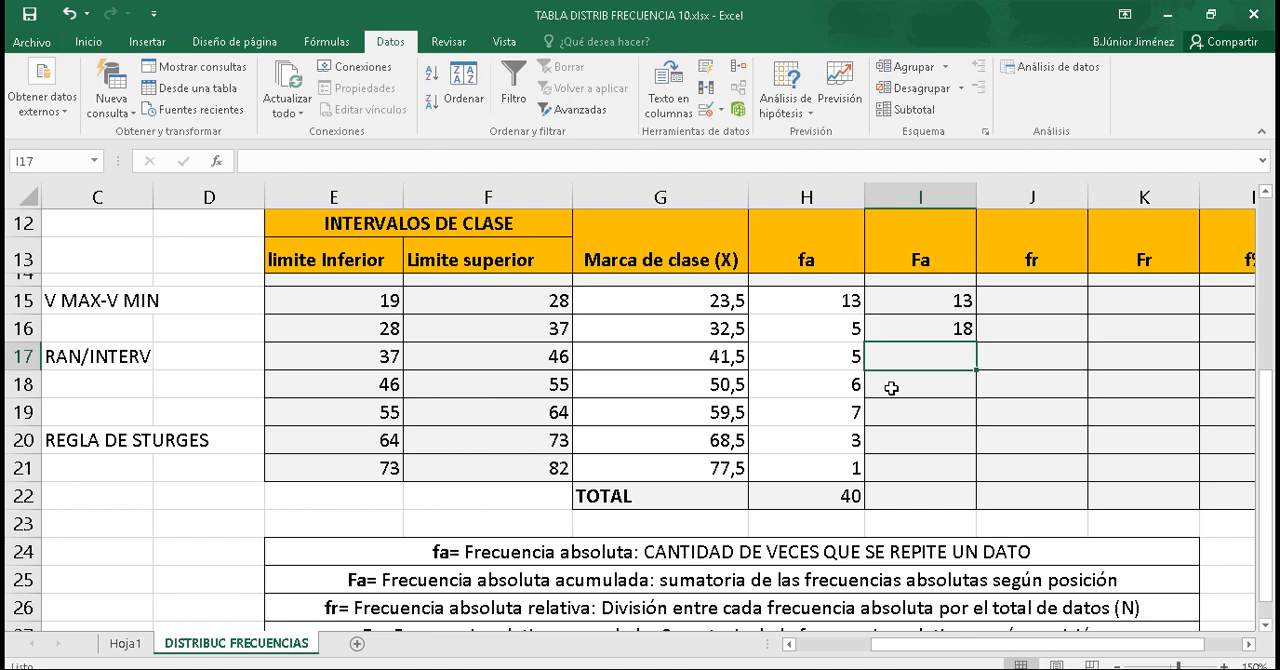
click(955, 328)
drag(977, 342, 965, 477)
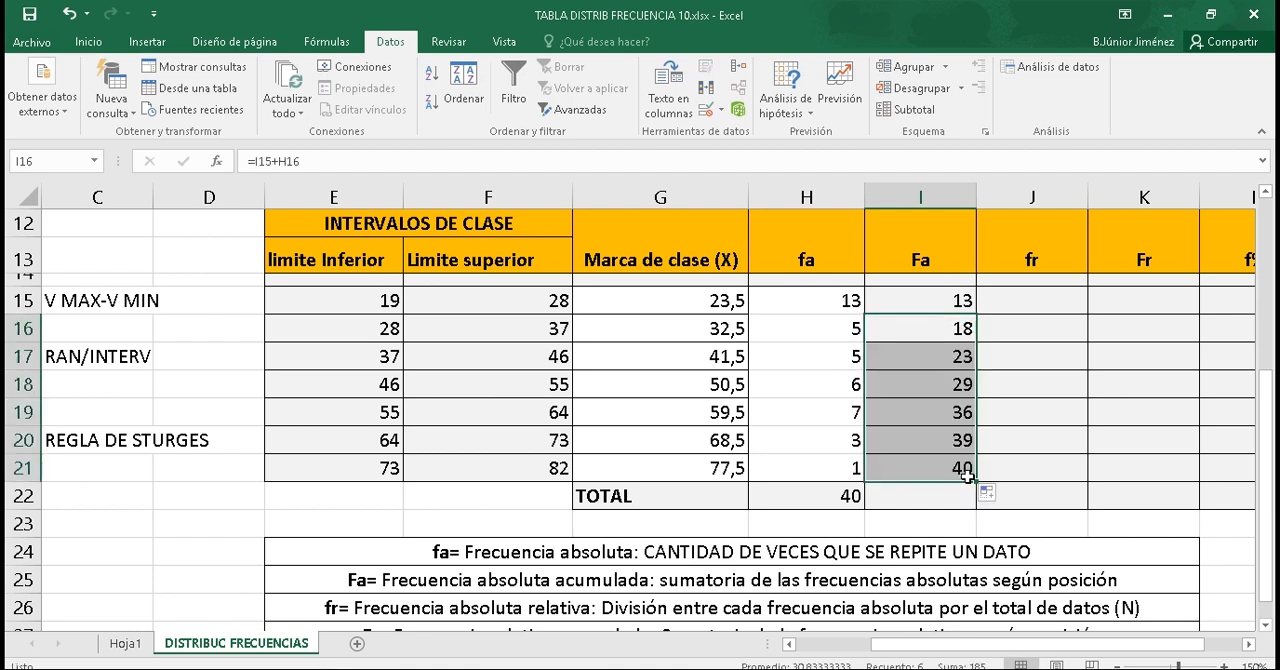
Step: Calculate the first relative frequency fr in J15 with =H15/$H$22, keeping the reference to the fa total absolute
click(1024, 301)
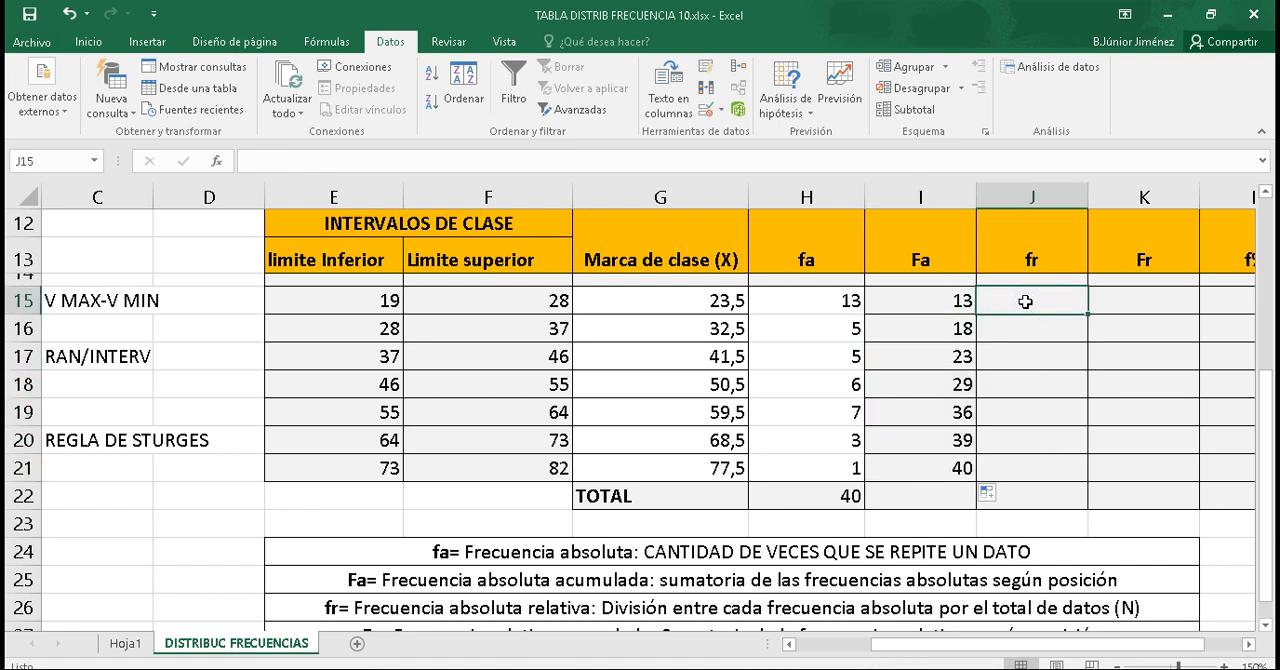
text(=)
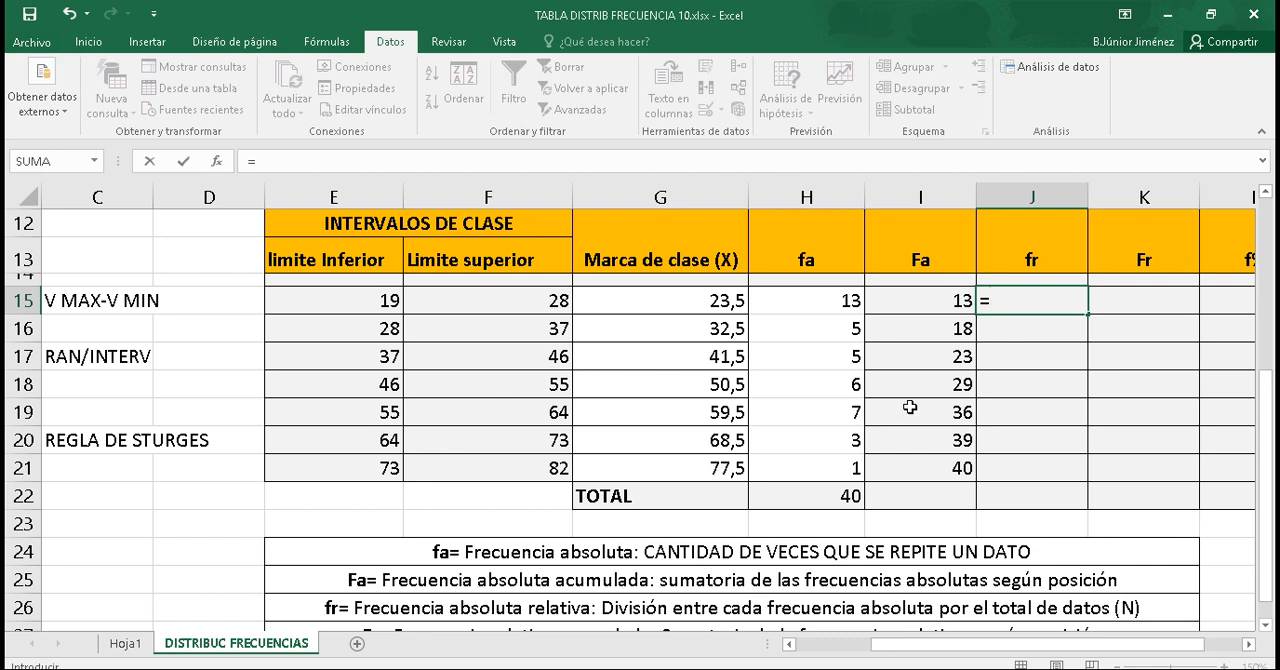
click(833, 301)
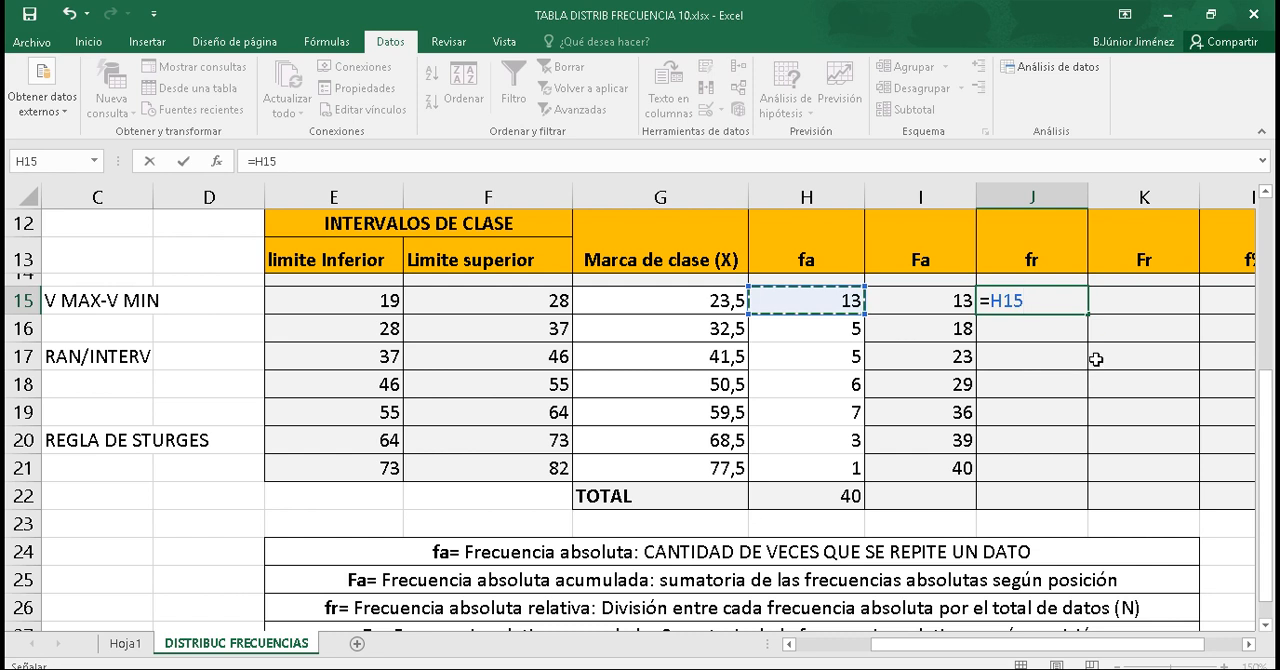
text(/)
click(840, 494)
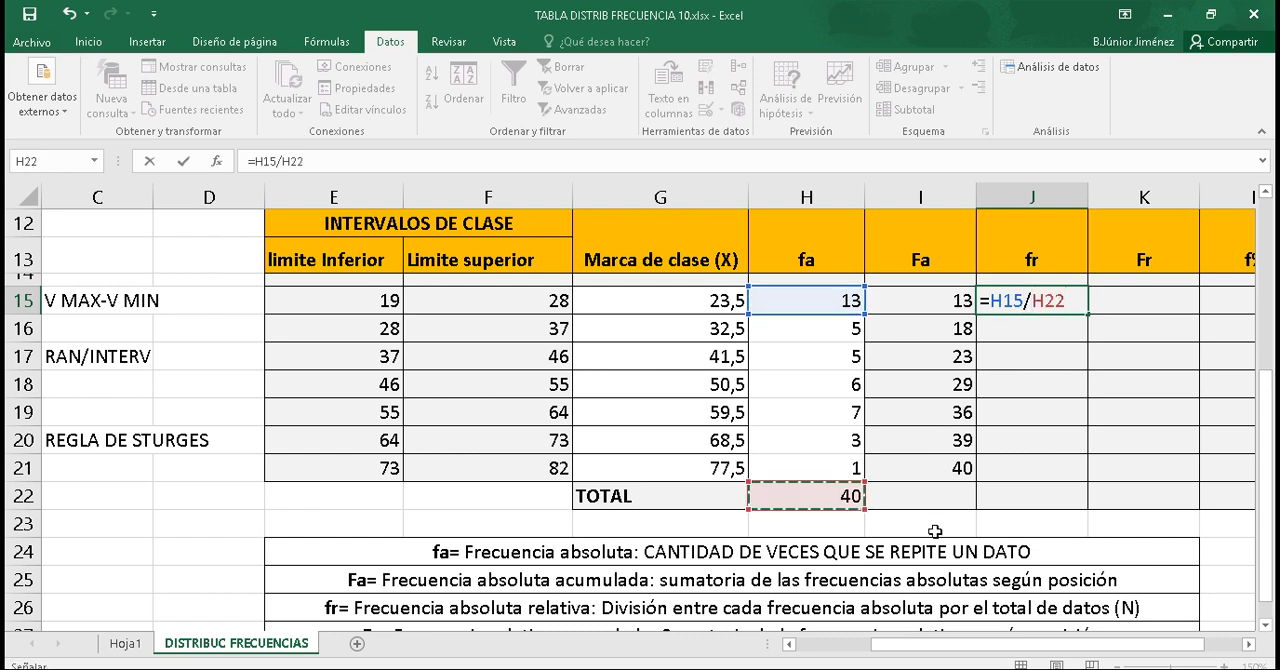
click(1034, 306)
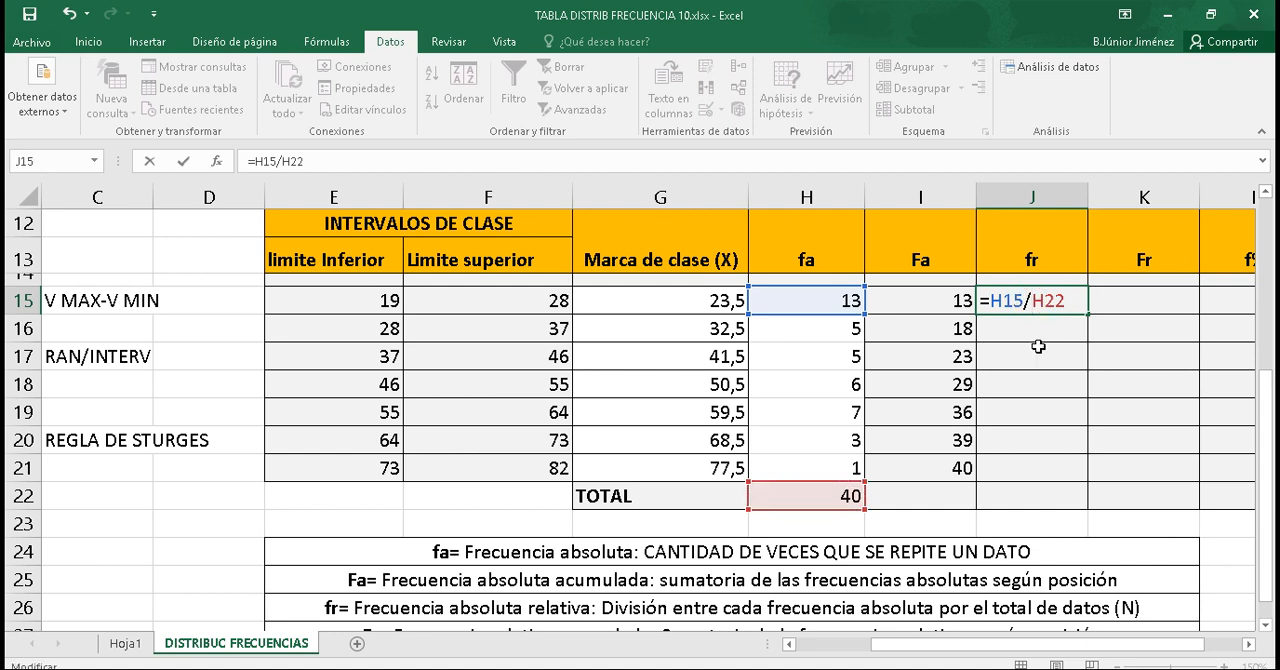
text($)
key(Right)
text($)
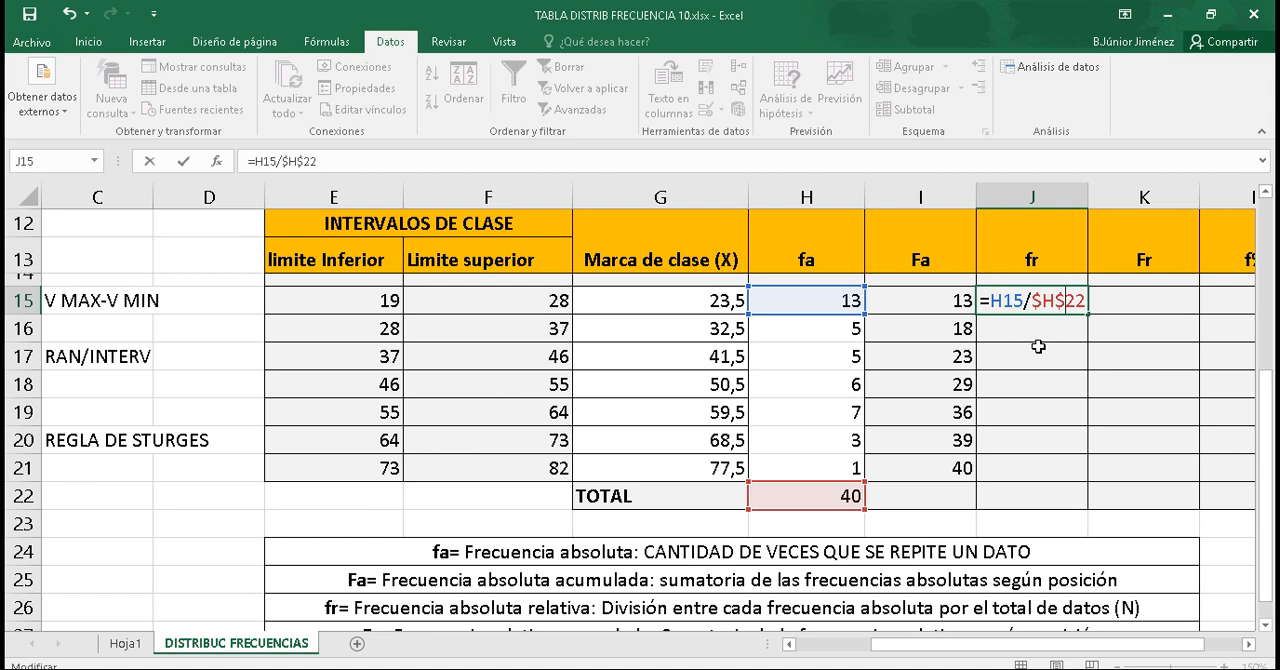
key(Return)
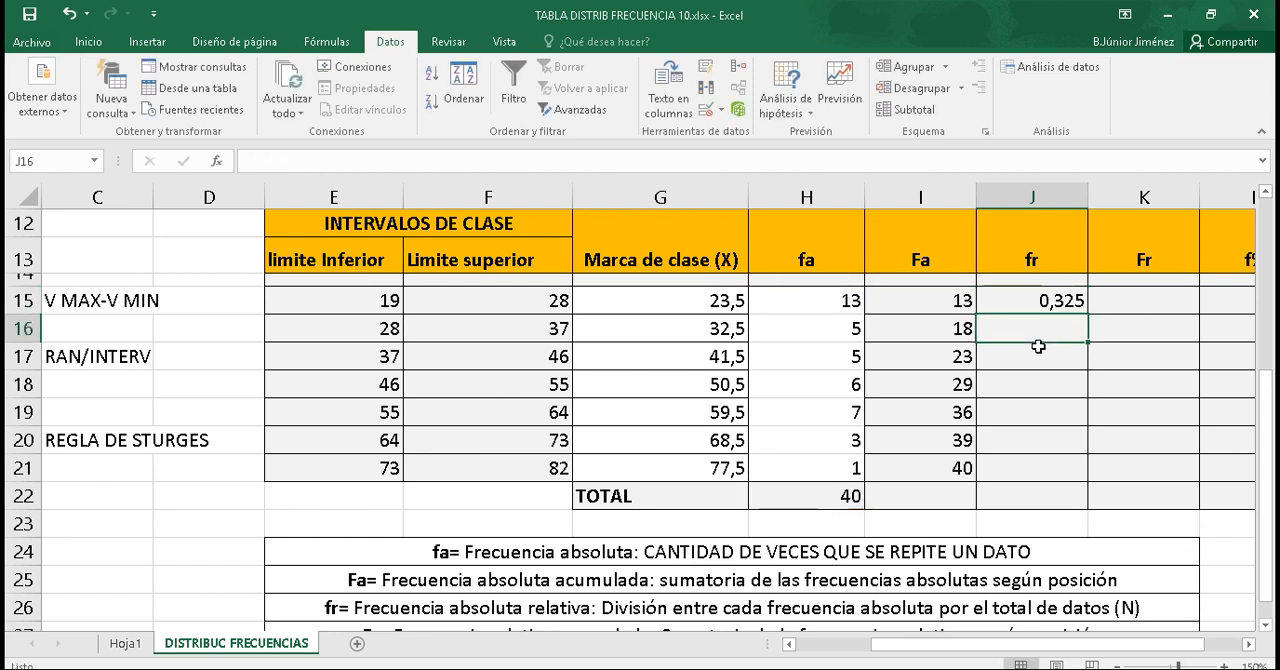
Step: Fill the fr formula from J15 down to J21 and check the cell references in the last row
click(1050, 300)
drag(1087, 313, 1078, 483)
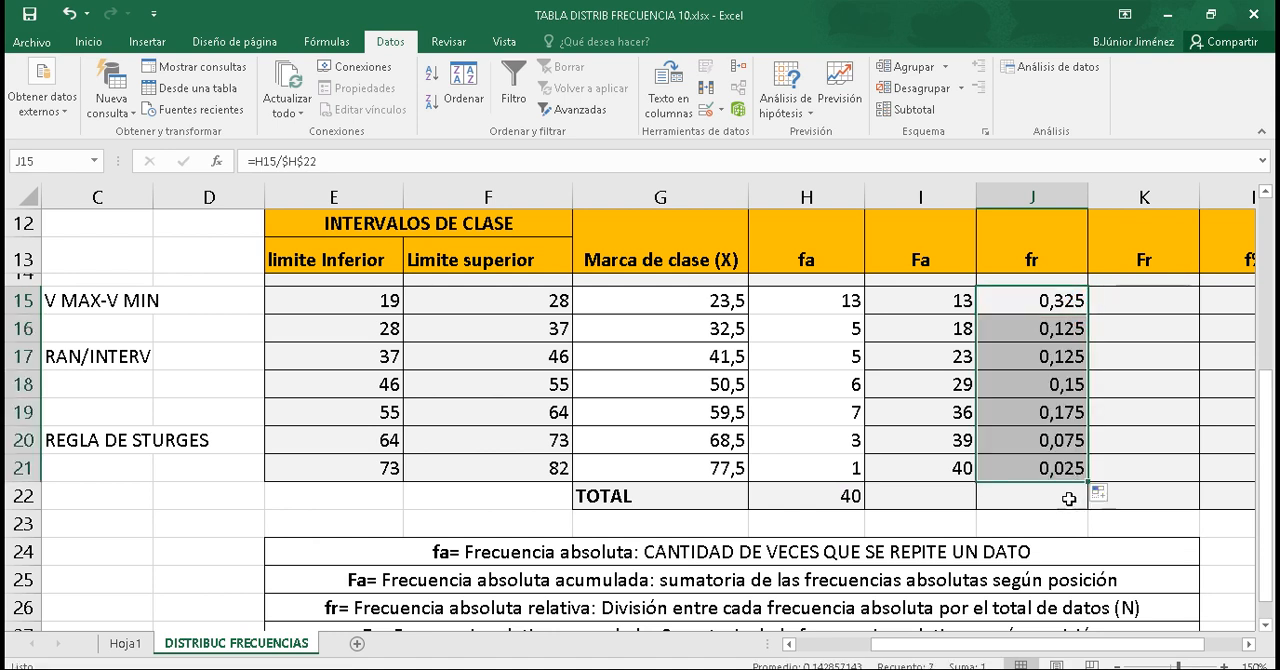
click(1021, 500)
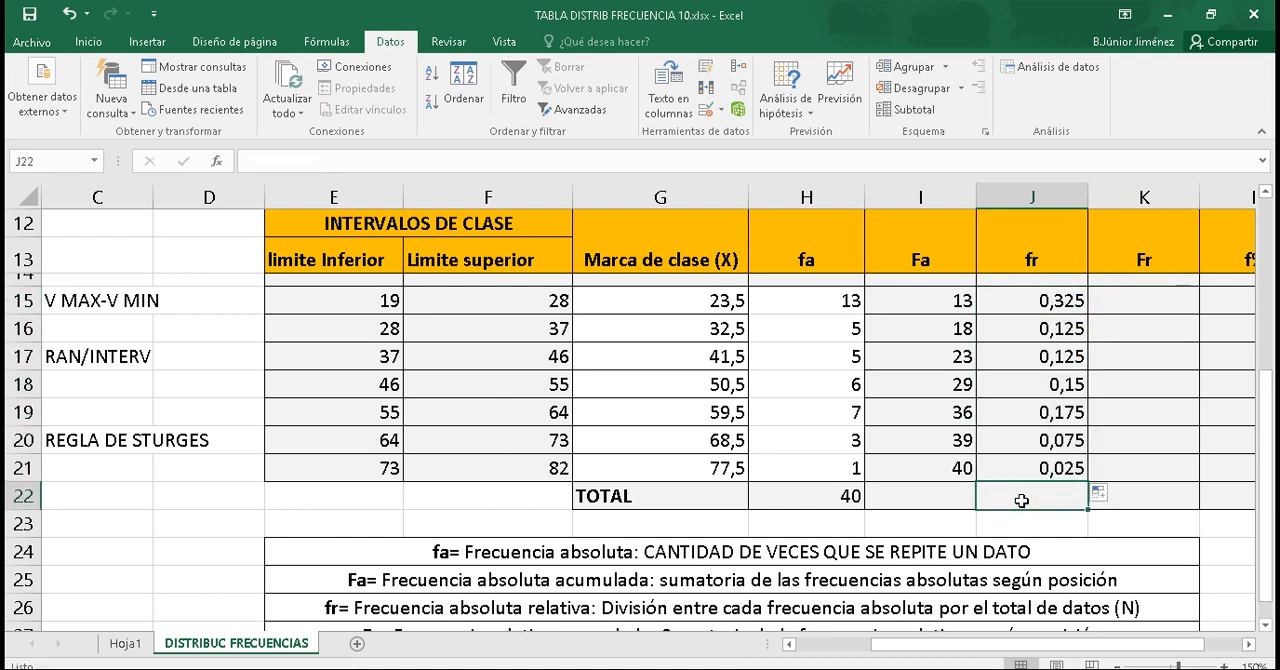
double_click(1045, 471)
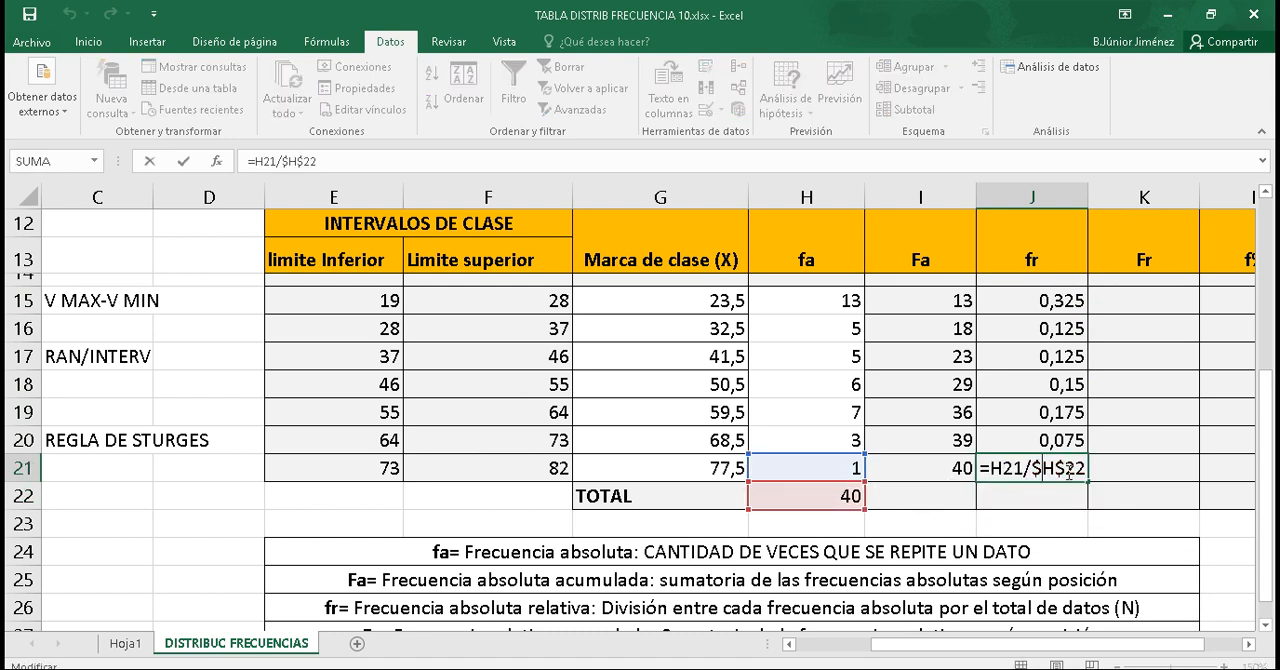
key(Return)
Step: Set the first cumulative relative frequency Fr in K15 to the first fr value with =J15
drag(1040, 646, 1090, 648)
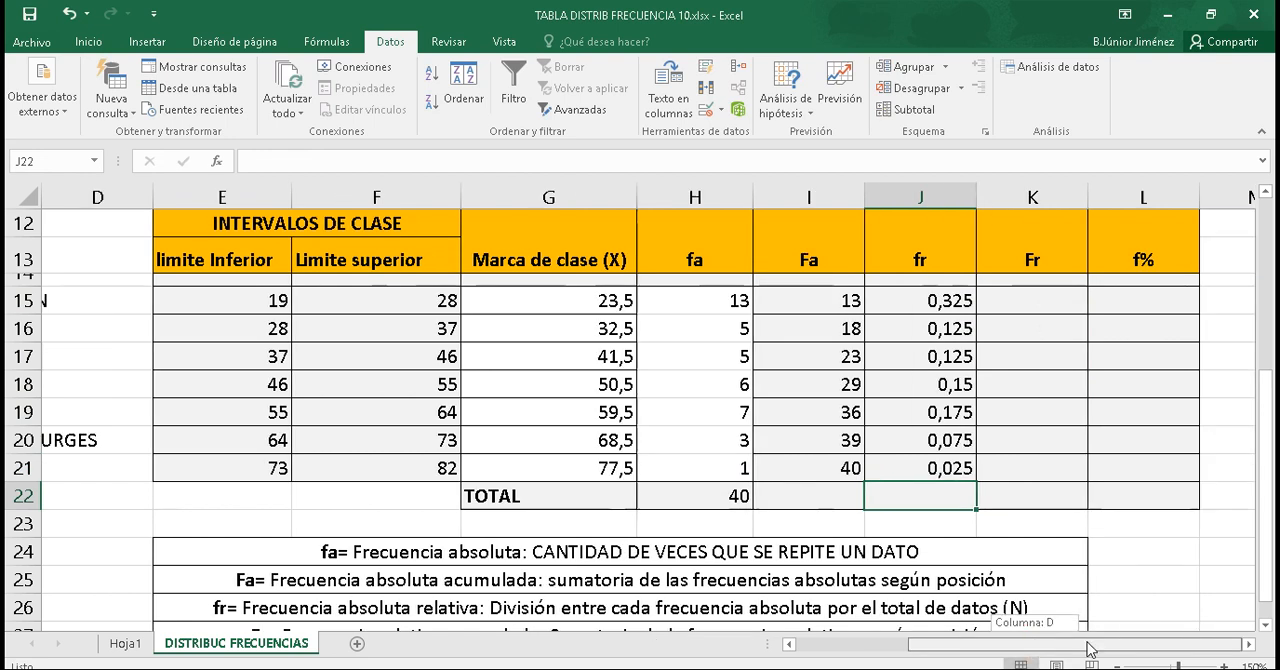
drag(1266, 430, 1266, 444)
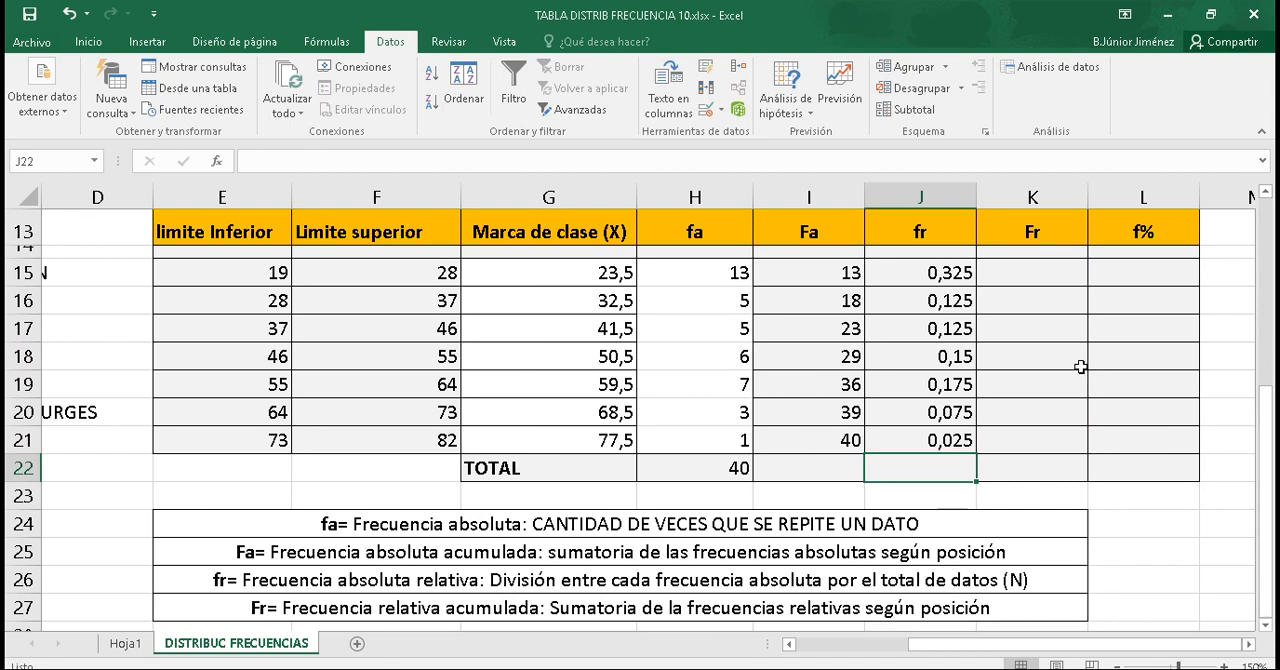
click(1025, 274)
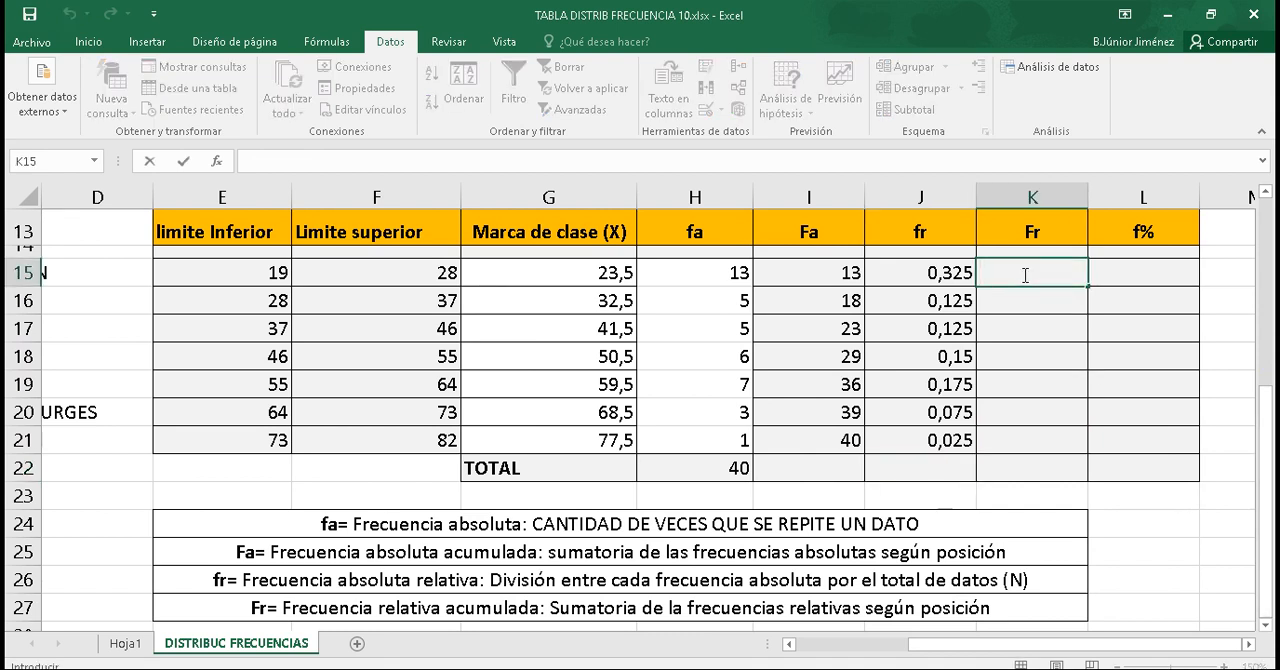
text(=)
click(942, 276)
click(1033, 278)
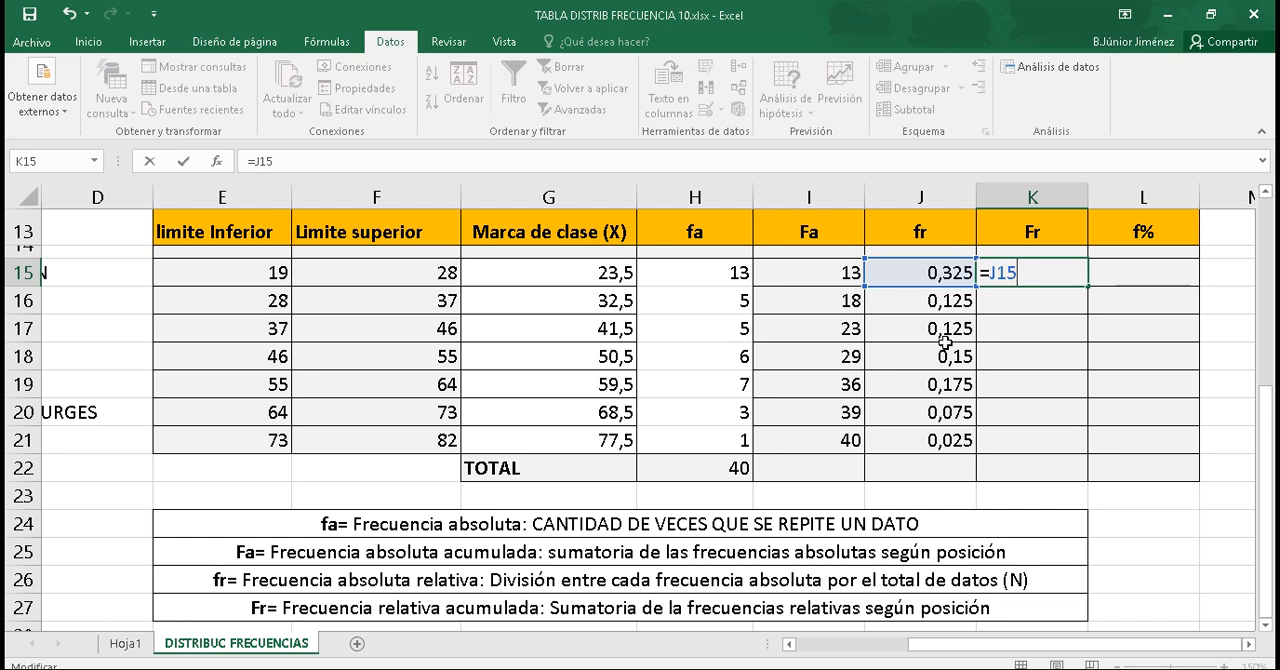
key(Return)
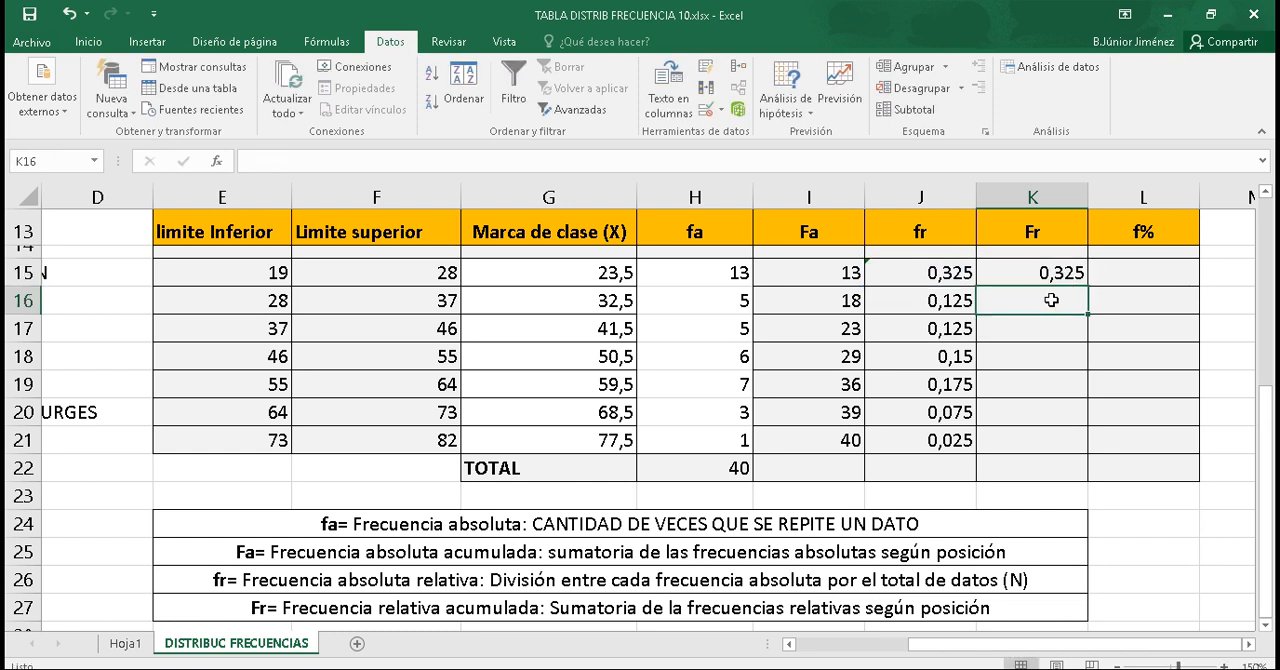
Step: Calculate the second Fr in K16 with =K15+J16 and fill the formula down to K21
text(=)
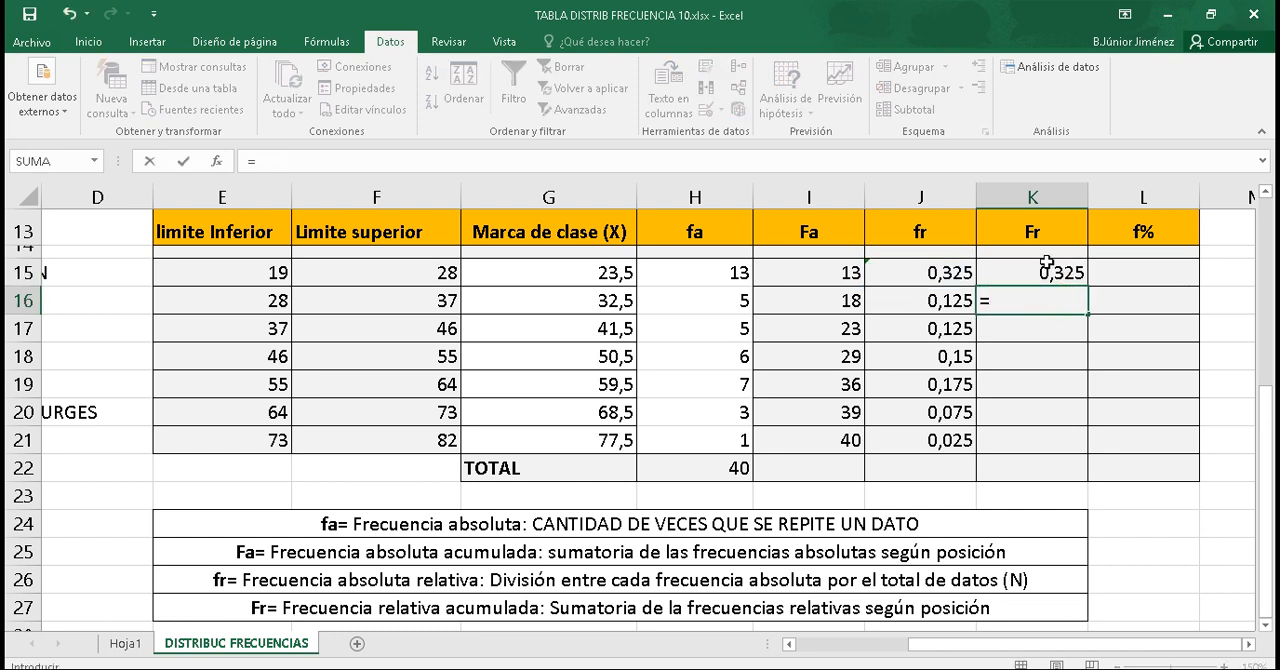
click(1046, 262)
text(+)
click(958, 300)
key(Return)
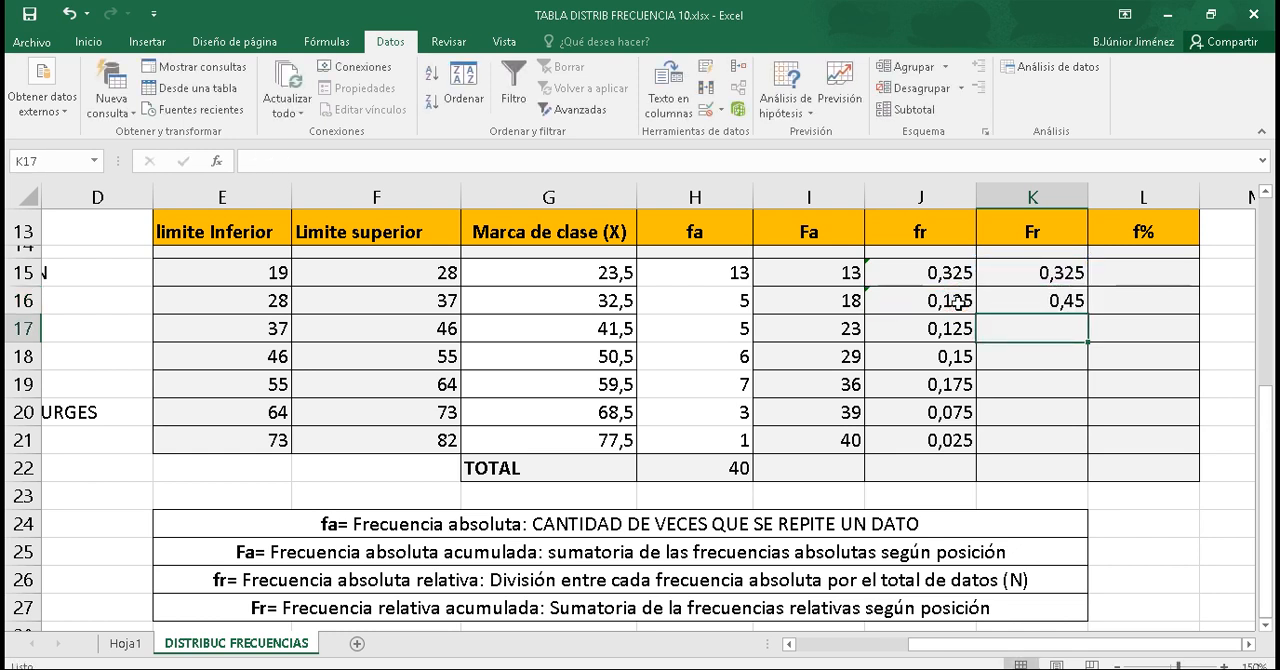
click(1055, 299)
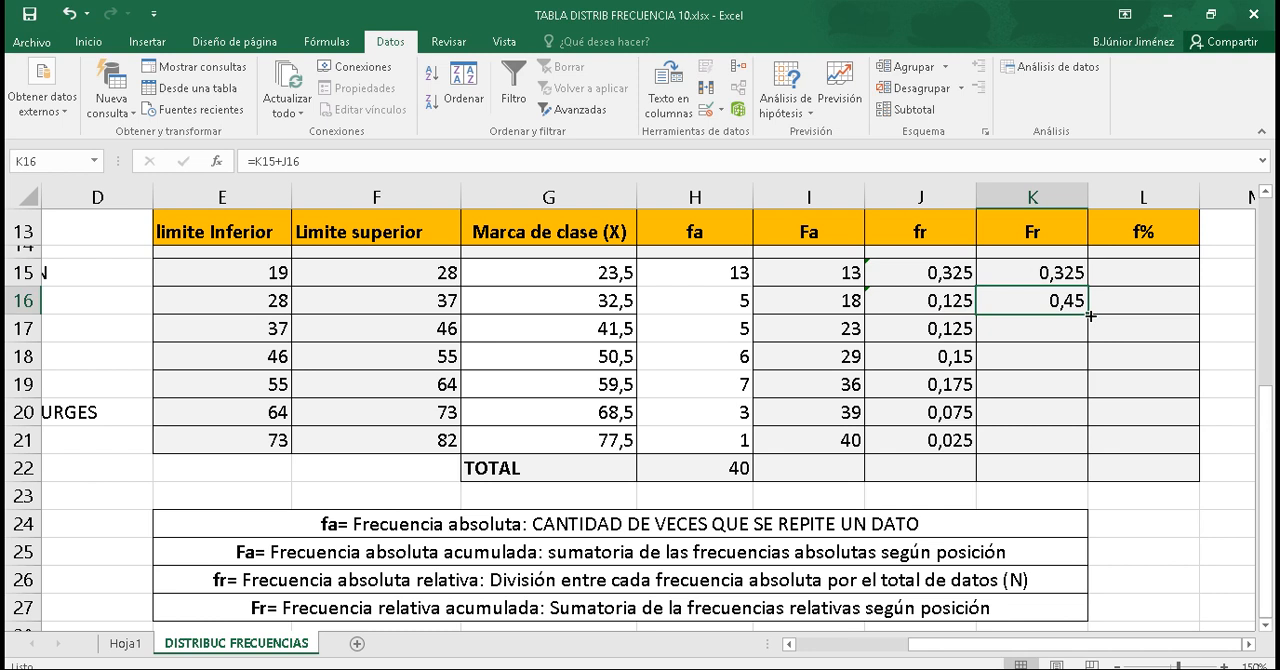
drag(1089, 315, 1072, 452)
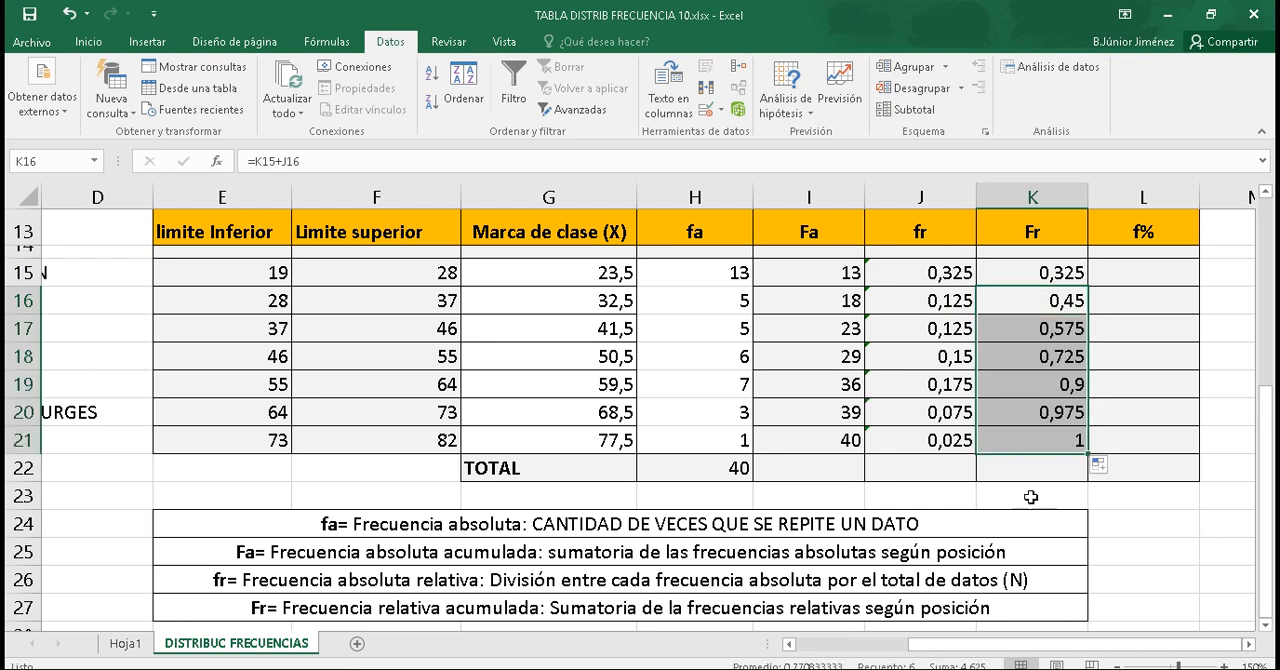
click(1033, 470)
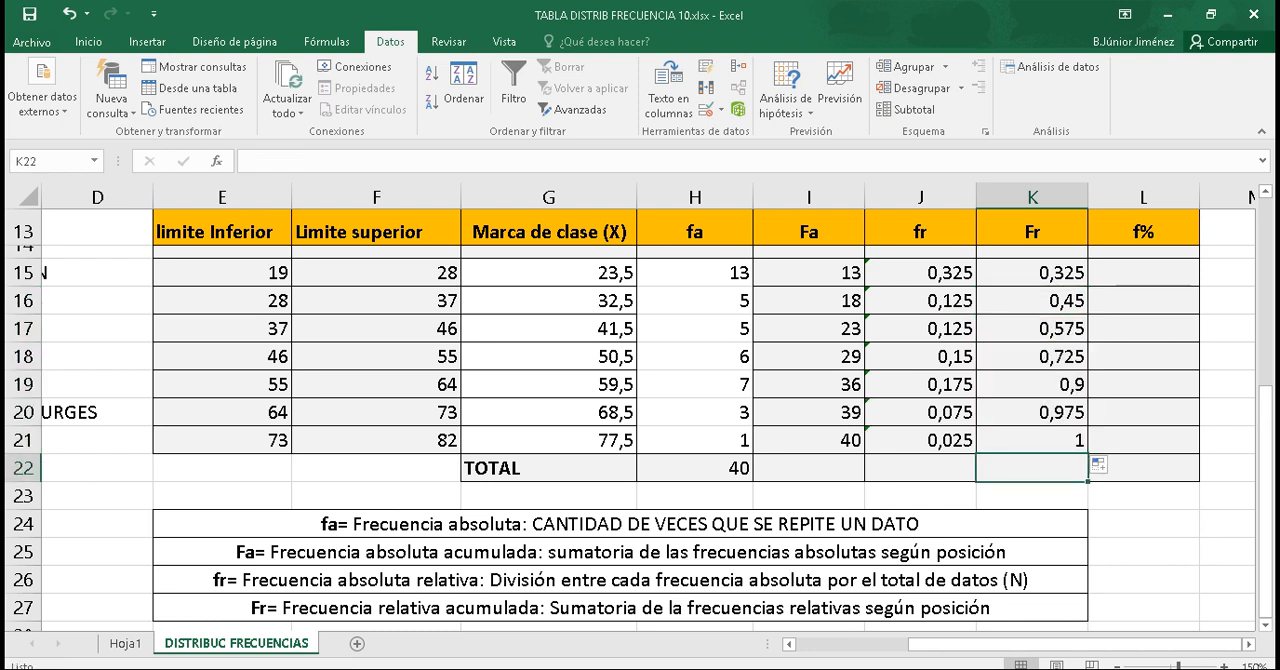
Step: Compare the Fr column with the % acumulado values of the histogram output in Hoja1, ending on DISTRIBUC FRECUENCIAS
click(125, 643)
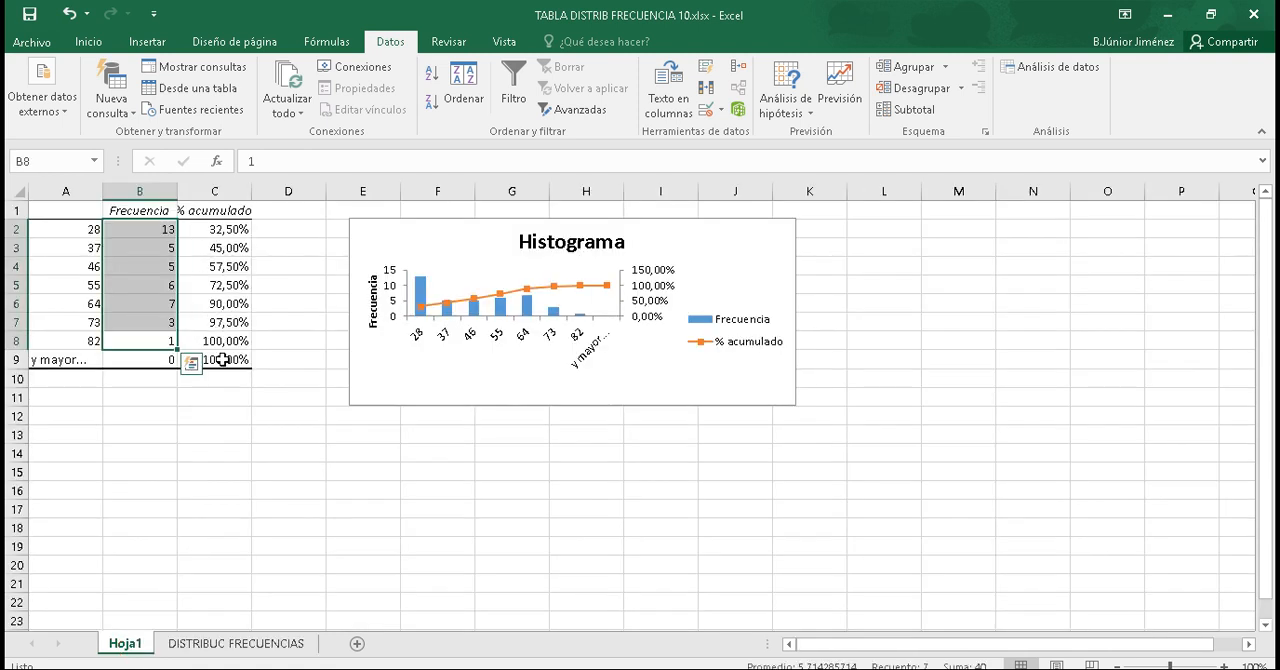
click(226, 341)
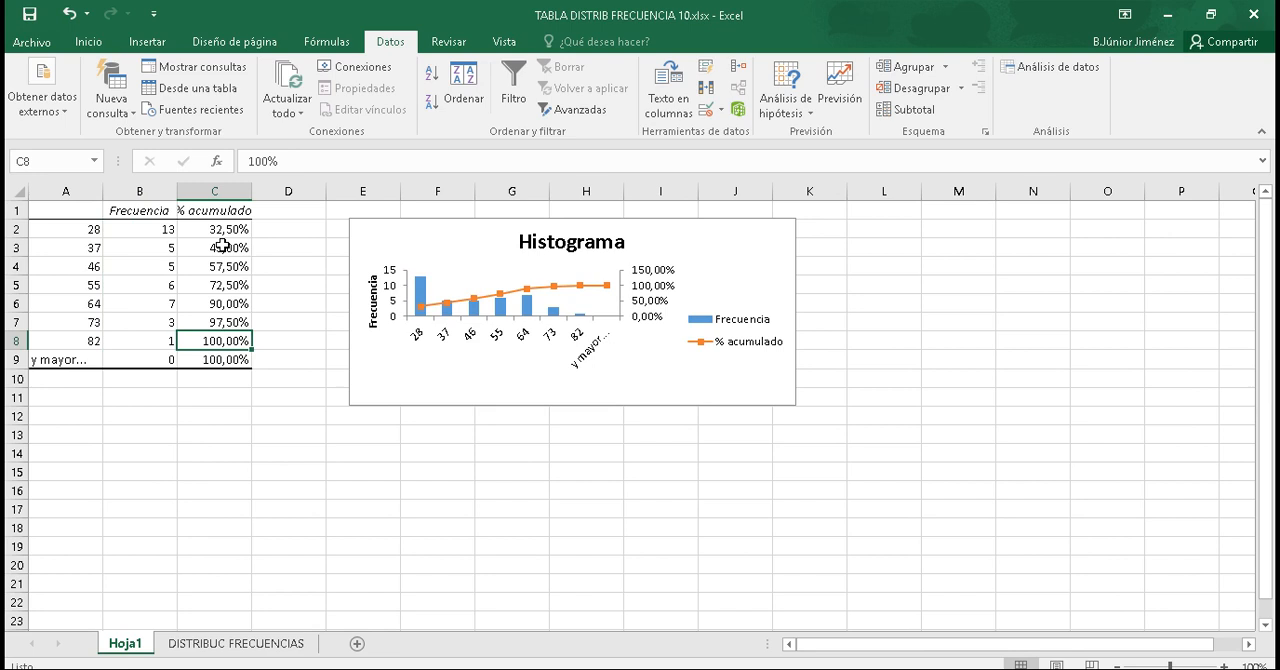
click(180, 643)
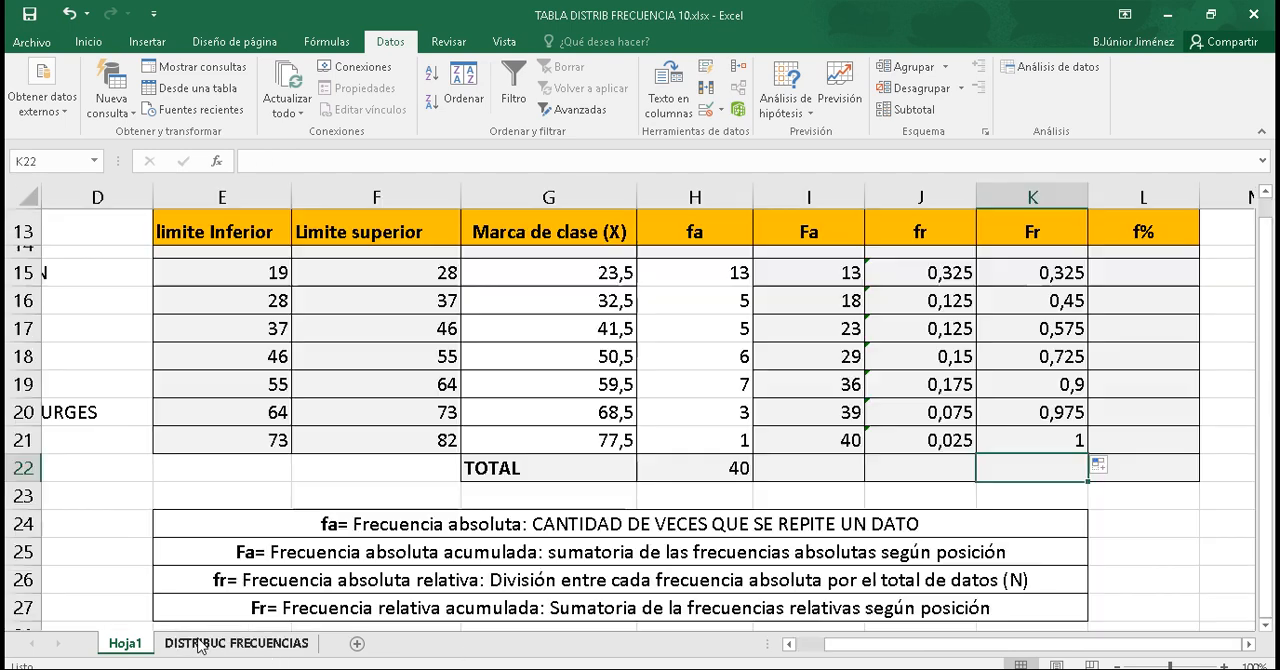
click(132, 645)
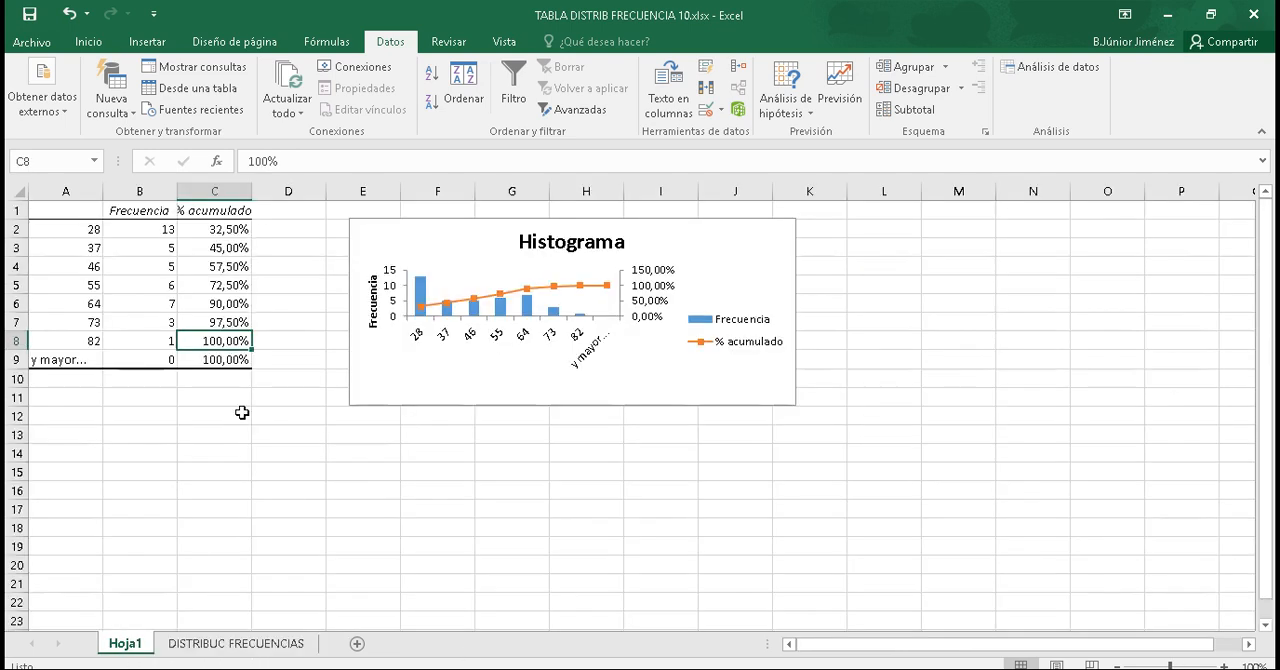
click(178, 643)
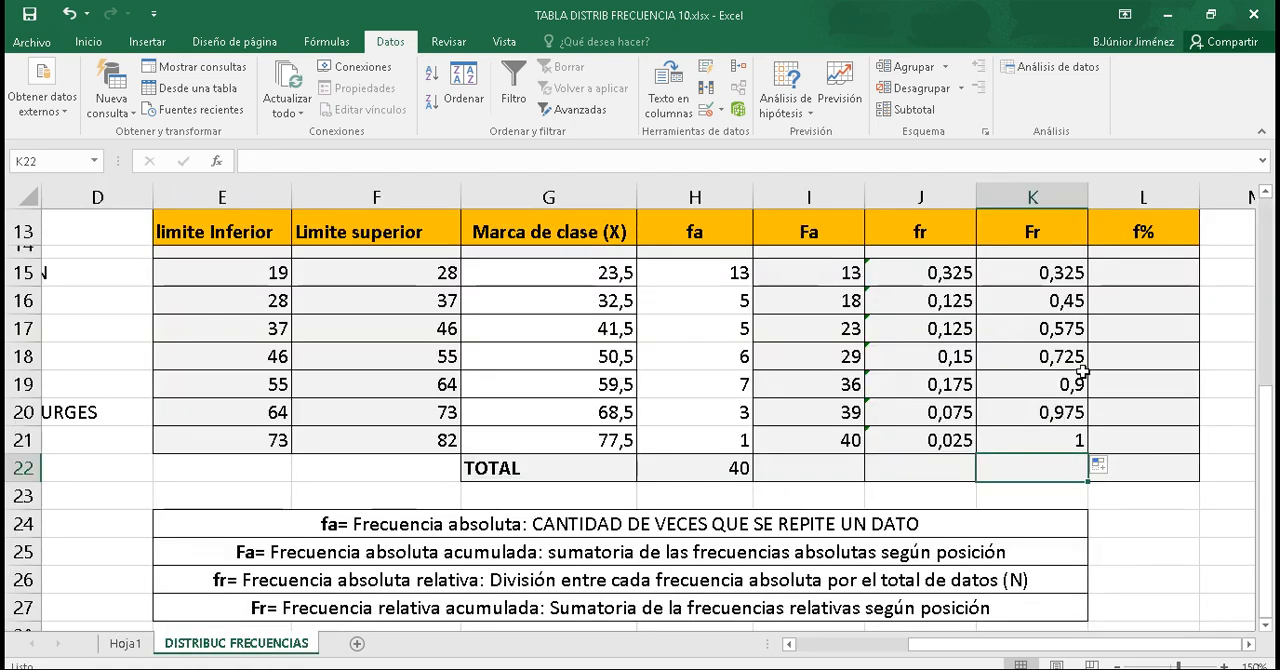
double_click(1131, 272)
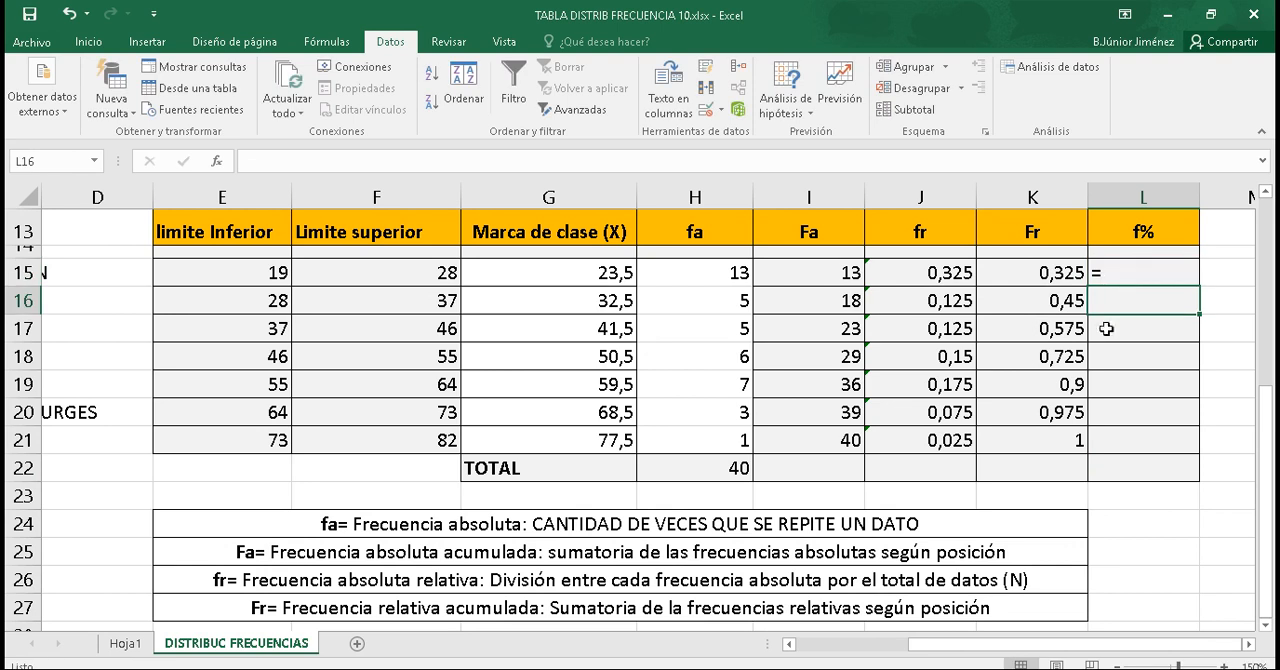
click(1115, 278)
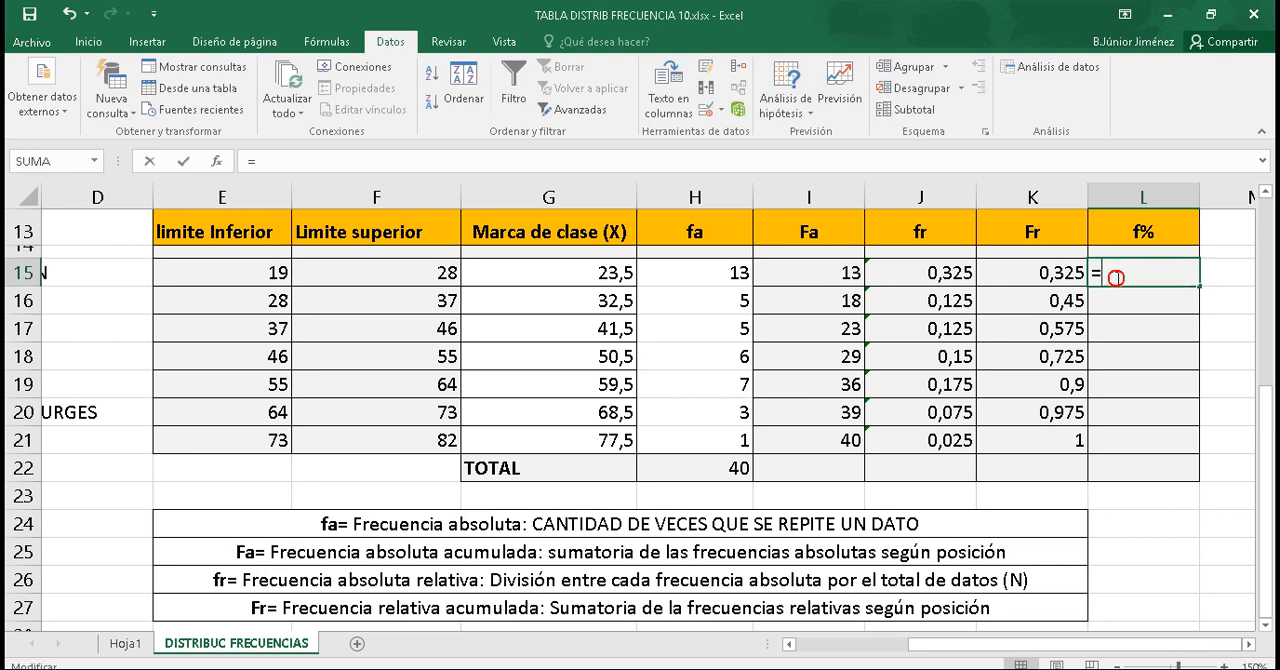
click(948, 443)
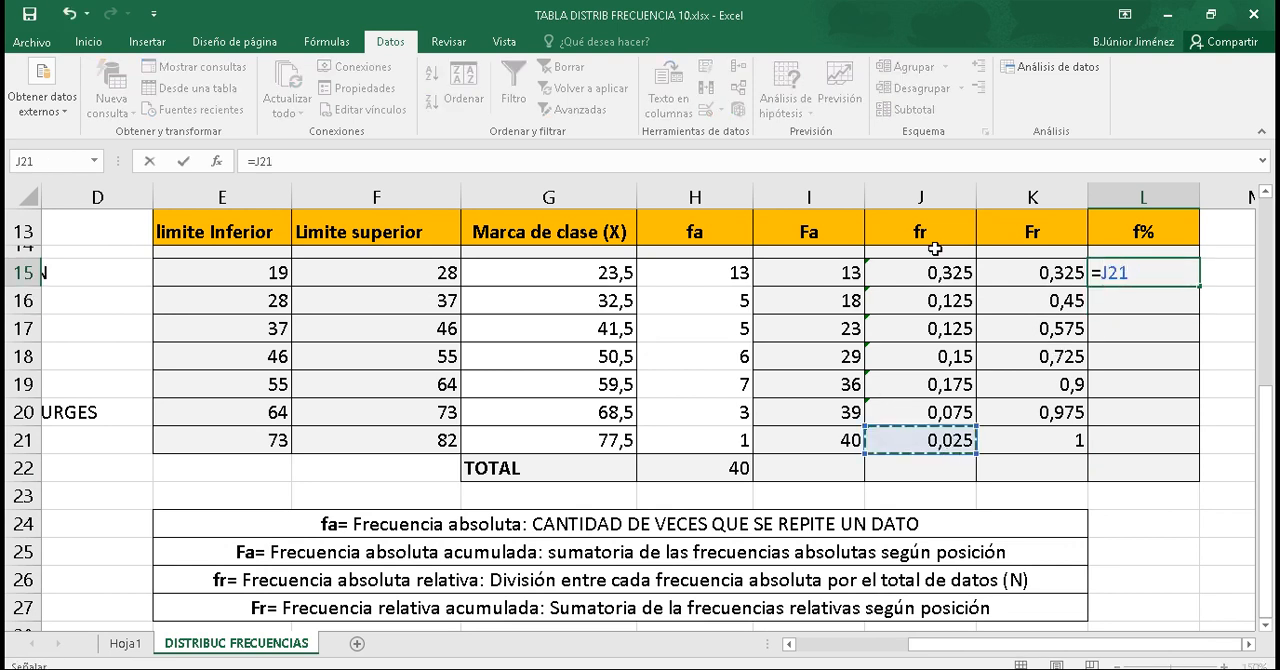
click(941, 444)
drag(941, 444, 940, 276)
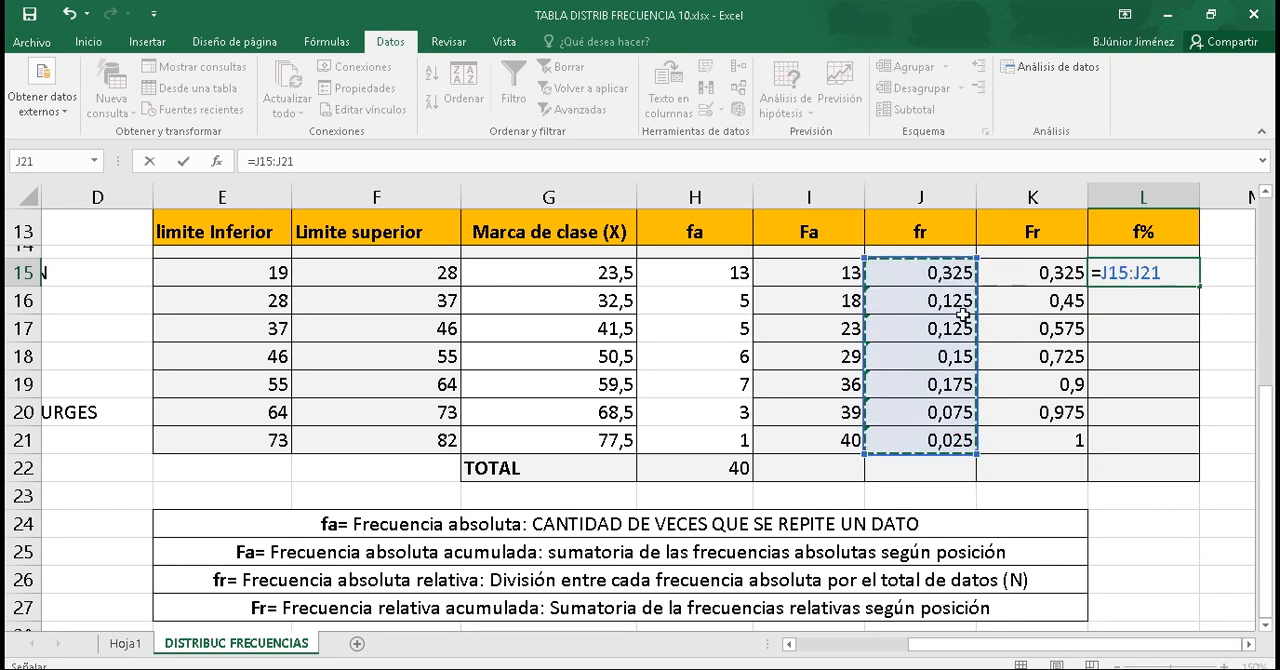
click(903, 467)
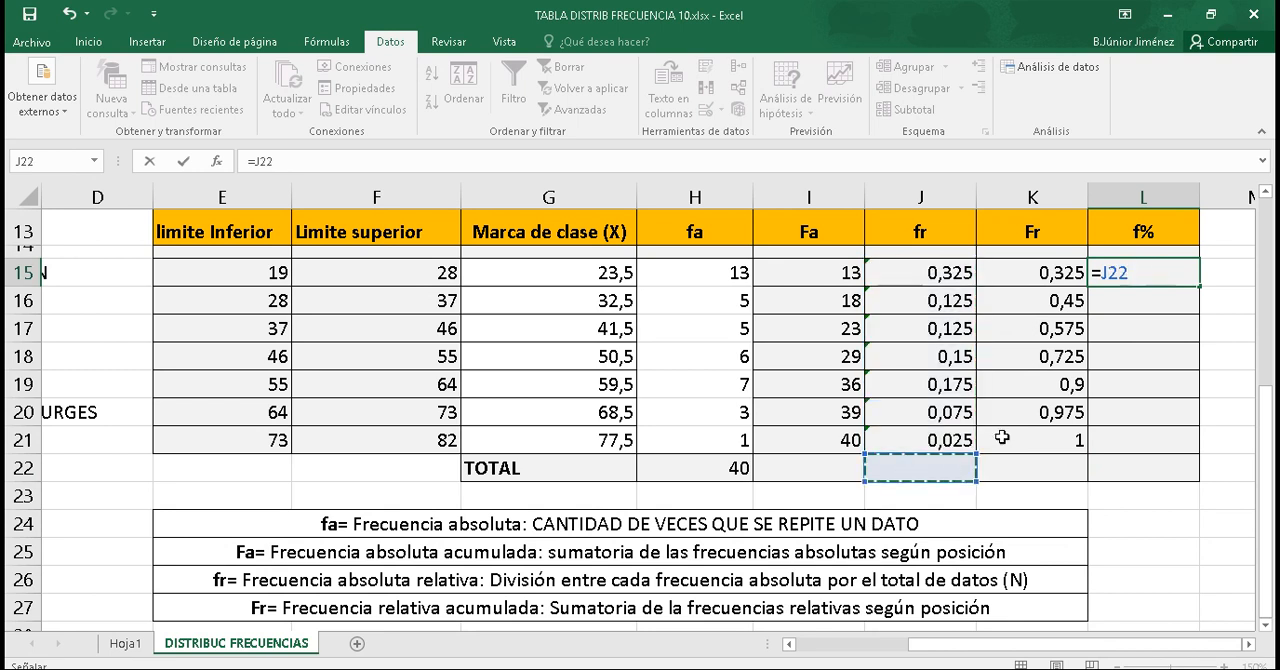
key(BackSpace)
key(BackSpace)
key(Escape)
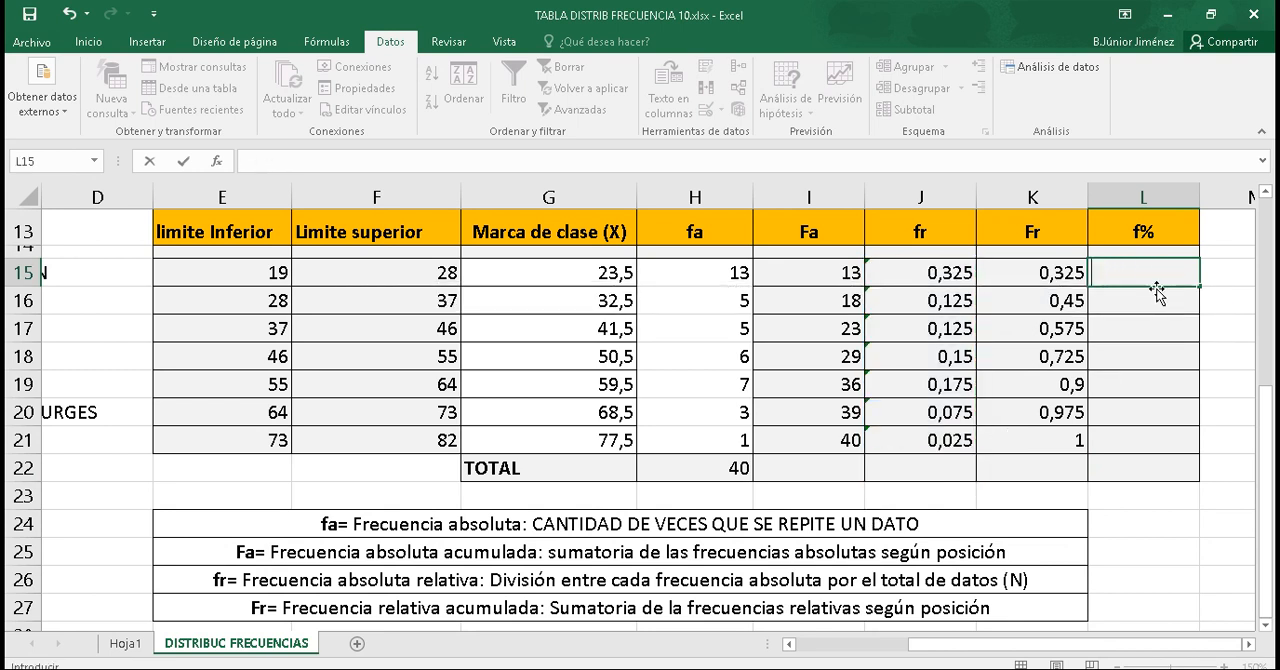
Step: Calculate the fr total in J22 as the sum of J15:J21 with the SUMA function
click(899, 467)
text(=)
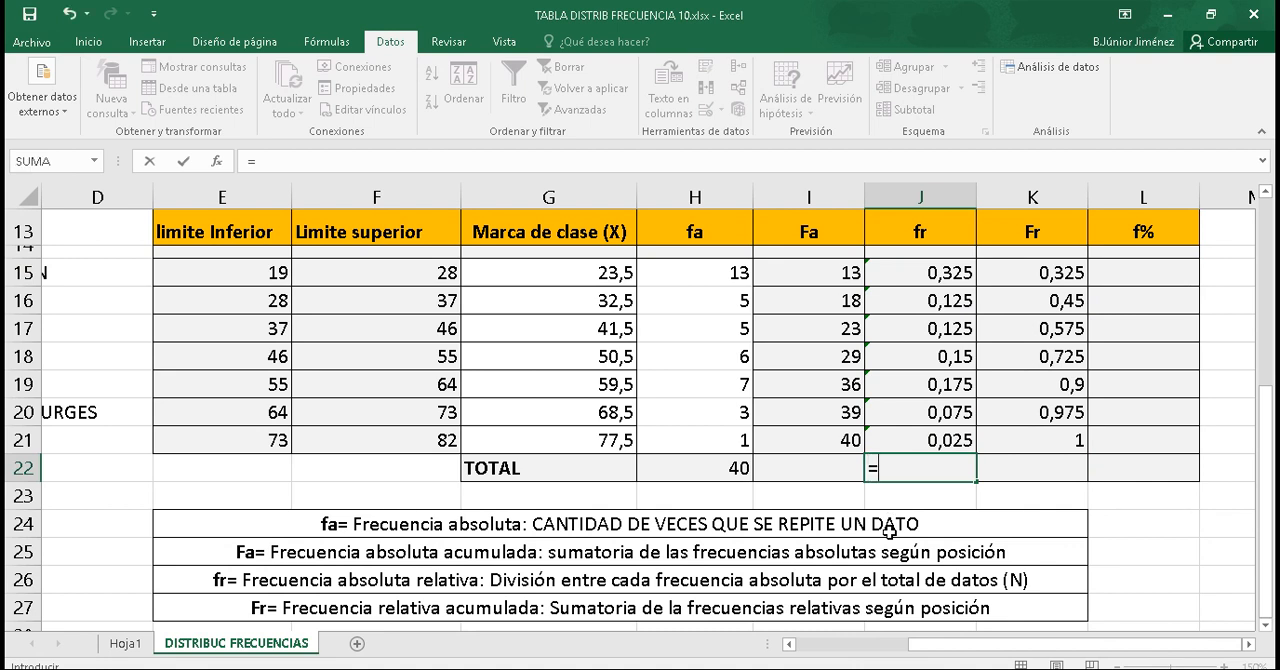
text(SUMA)
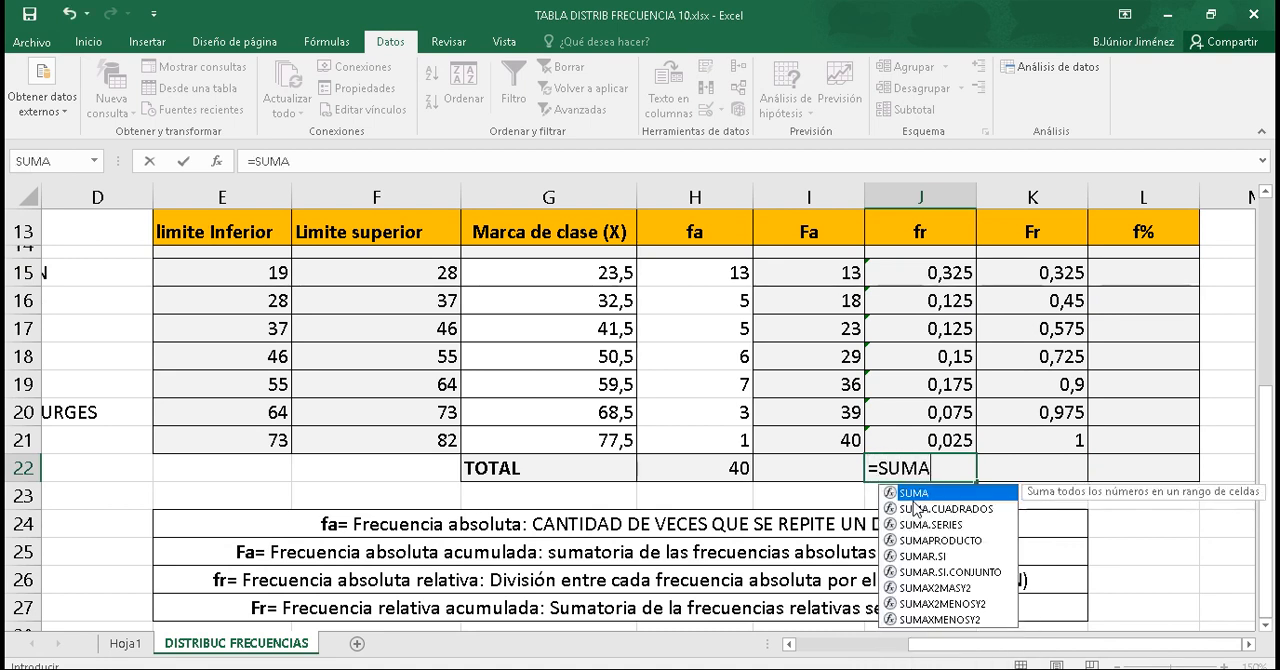
double_click(915, 493)
drag(945, 437, 949, 277)
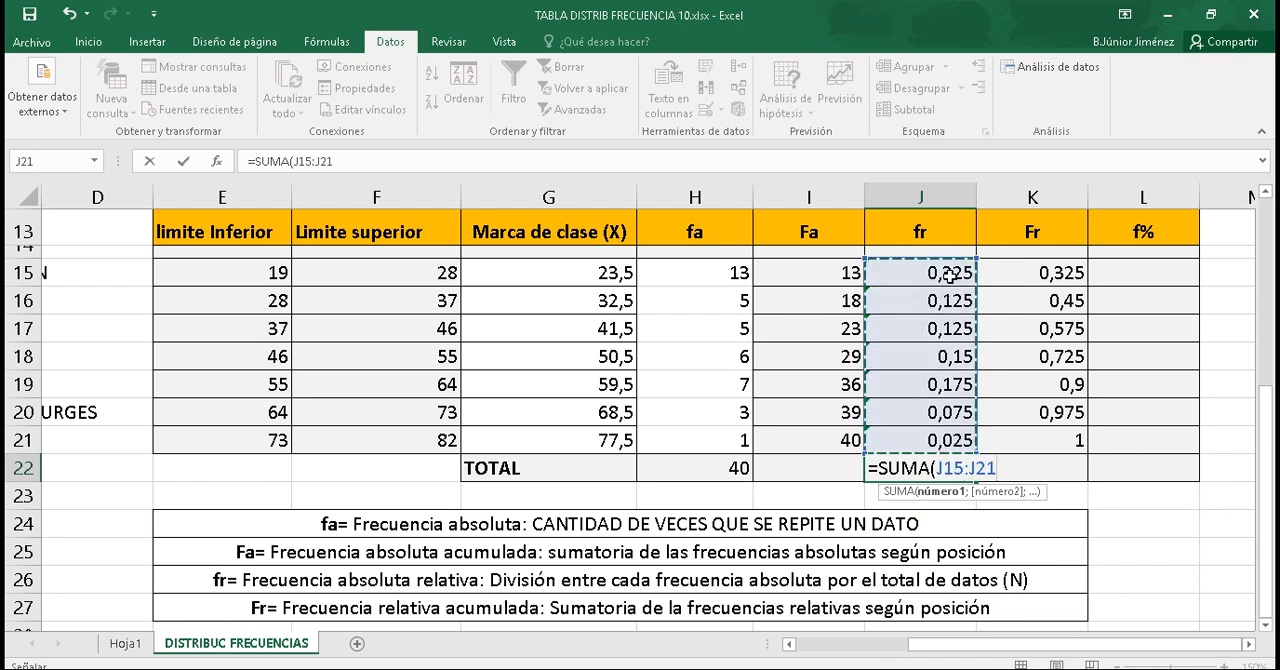
key(Return)
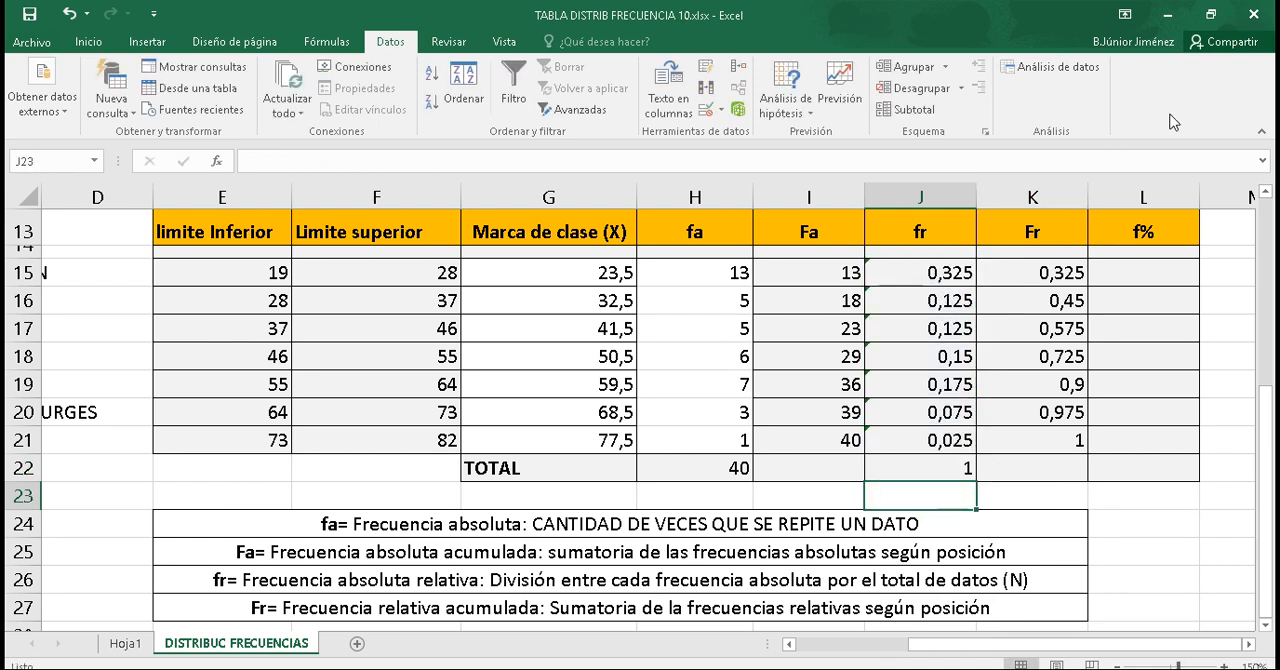
click(1145, 278)
double_click(1145, 278)
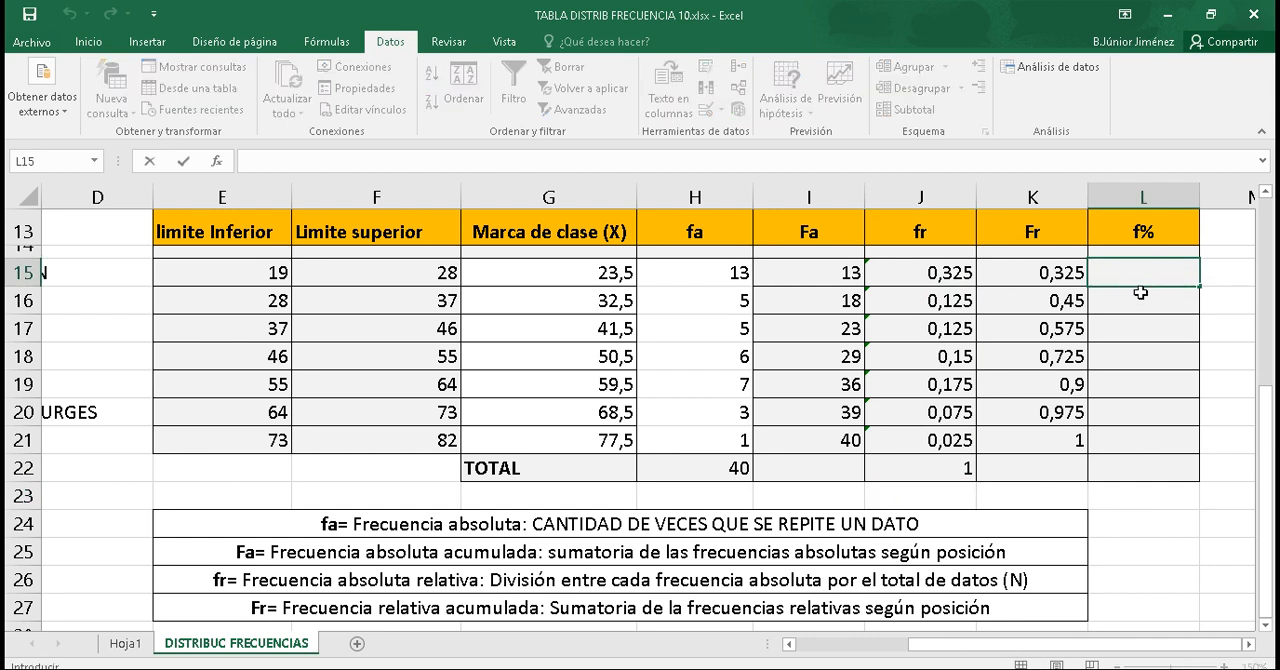
text(=)
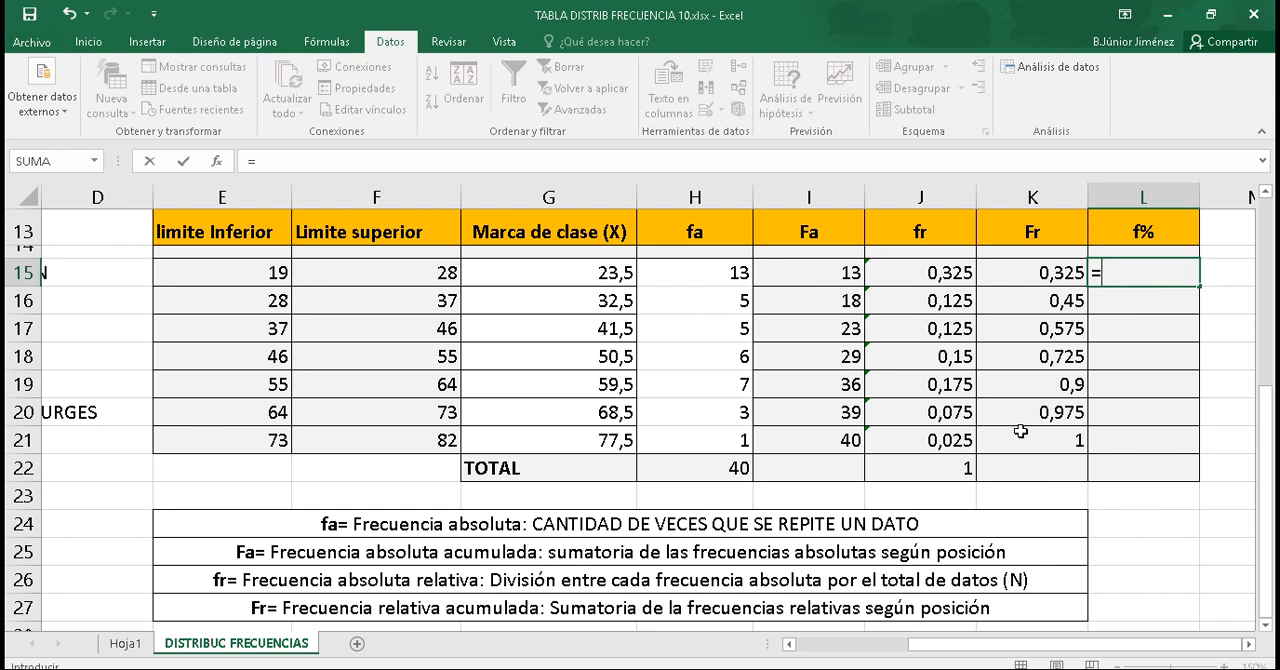
key(Escape)
Step: Copy the fr values in J15:J21 and paste them as values only into the f% column from L15
drag(945, 440, 941, 276)
key(ctrl+c)
click(1134, 272)
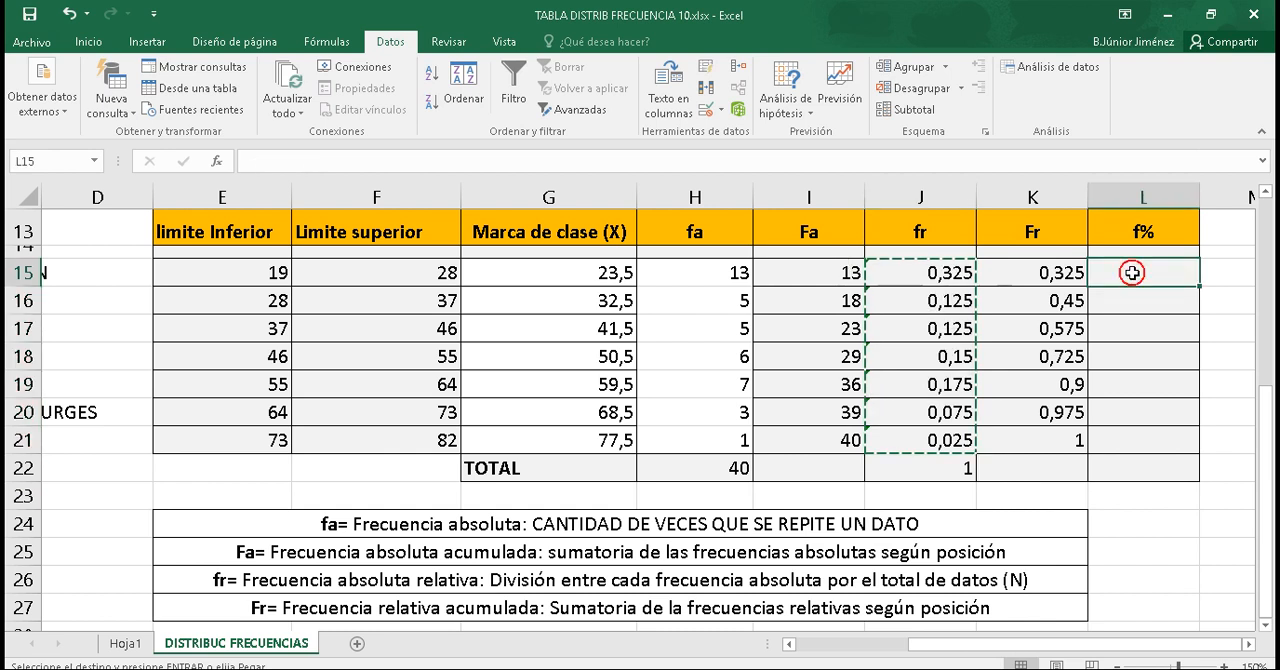
right_click(1134, 279)
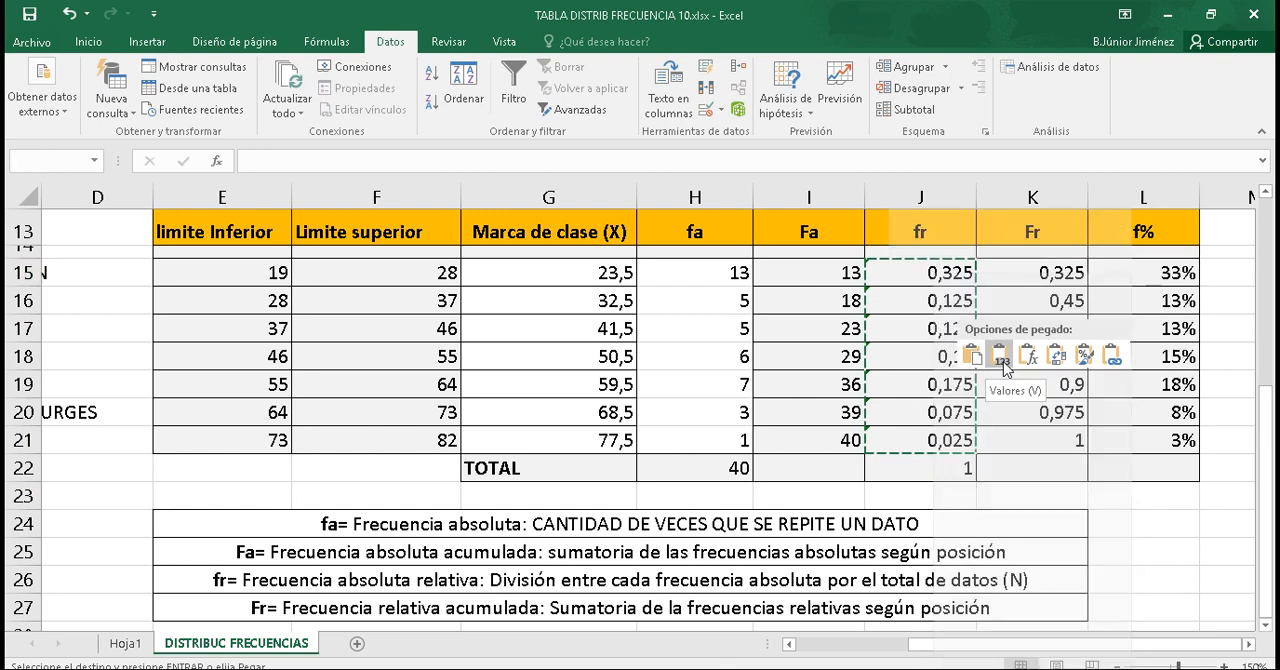
click(998, 358)
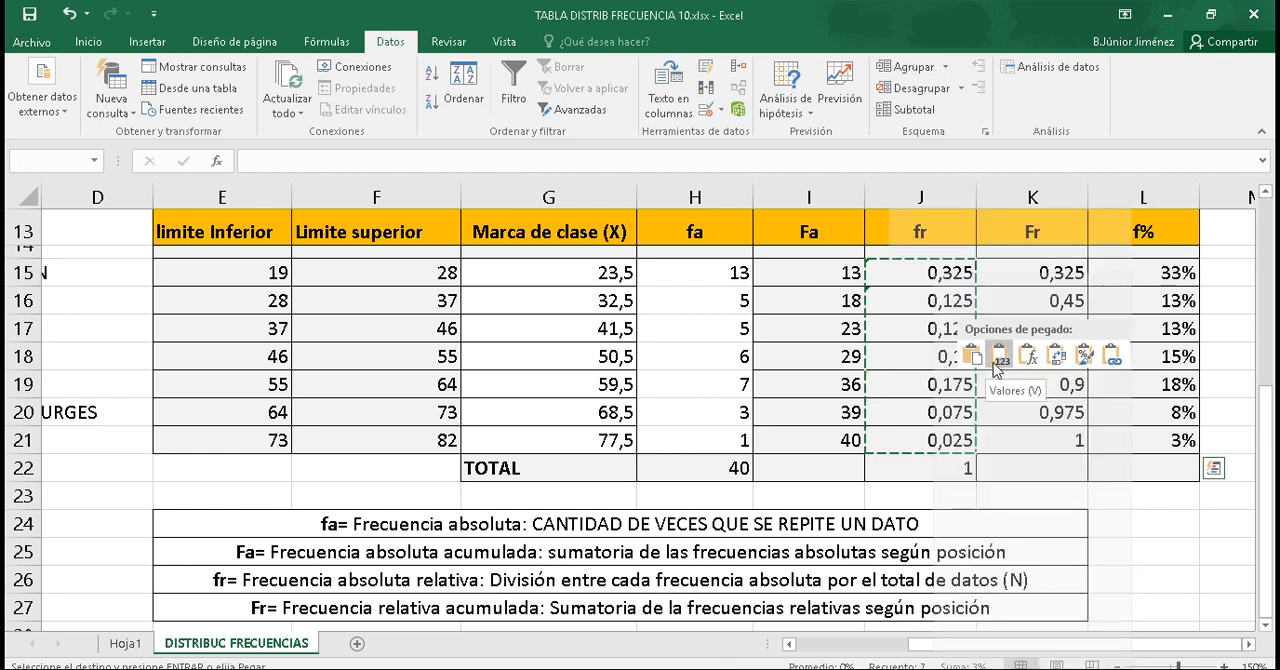
click(998, 358)
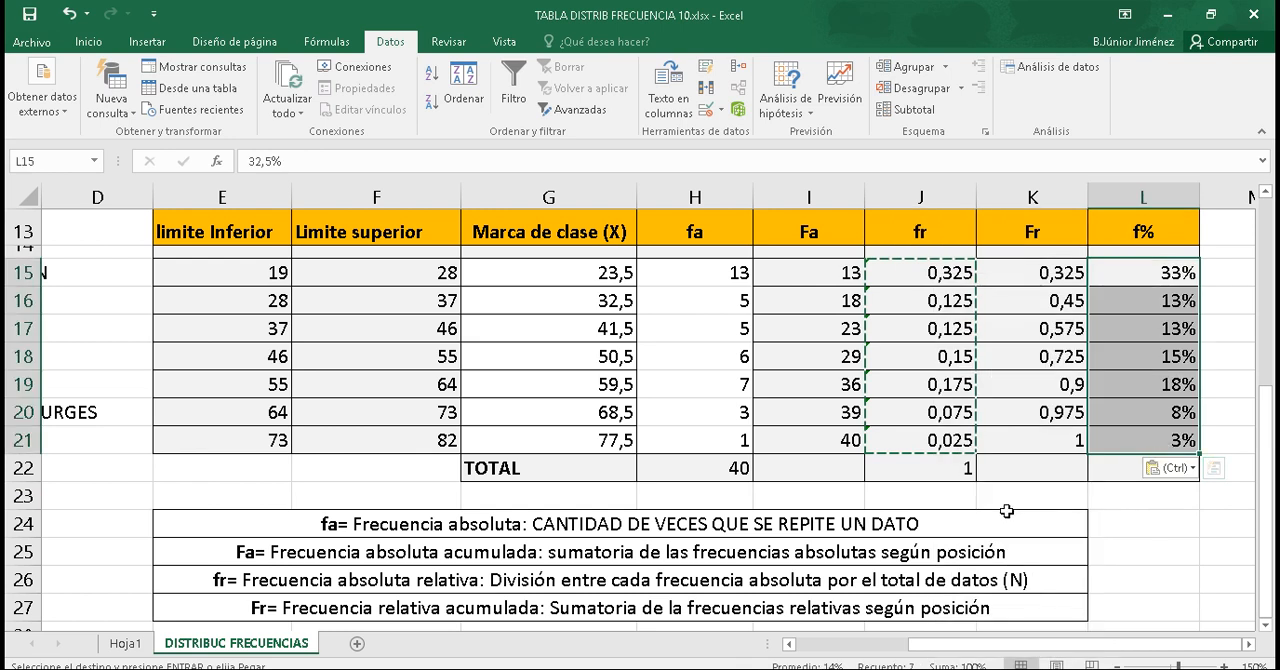
click(1126, 469)
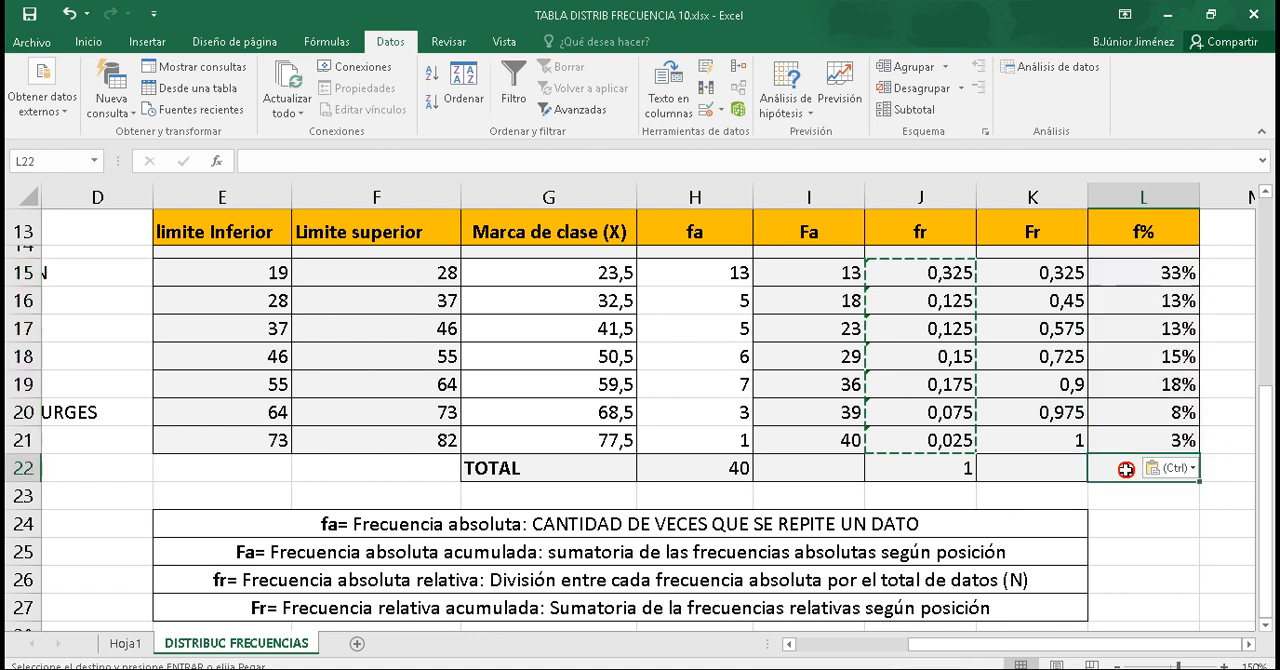
Step: Examine the exact unrounded percentages stored in the f% cells L15 to L18
double_click(1163, 273)
double_click(1171, 300)
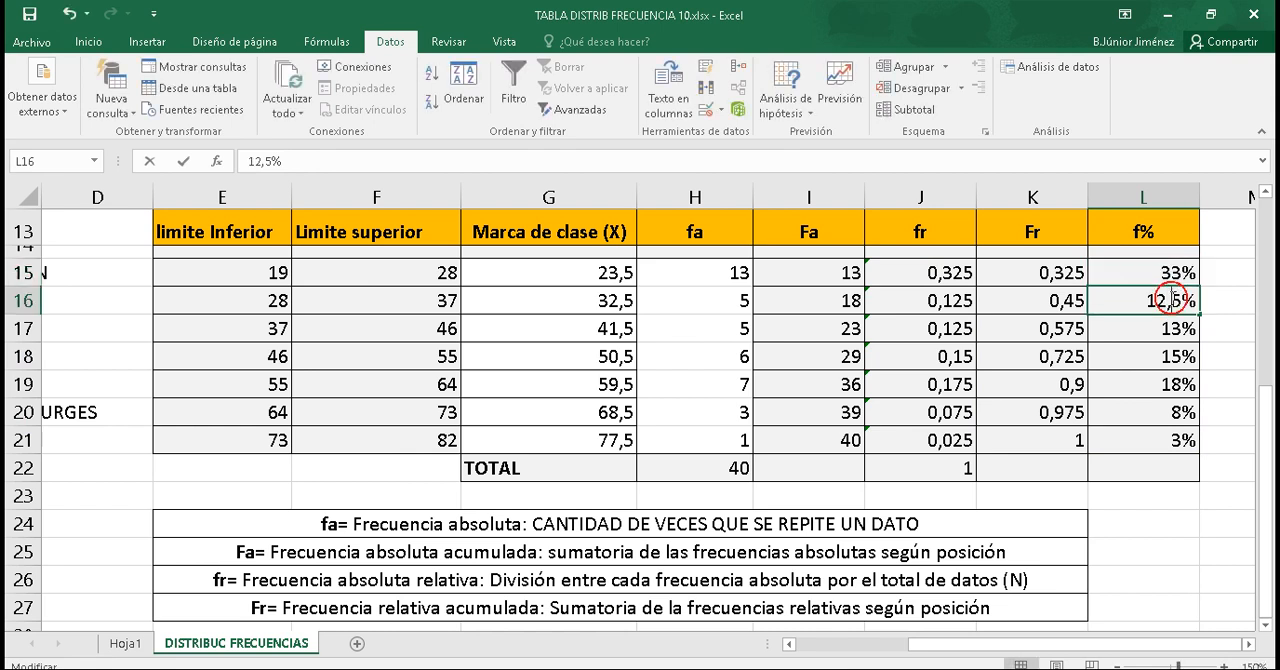
double_click(1155, 329)
double_click(1163, 357)
key(Return)
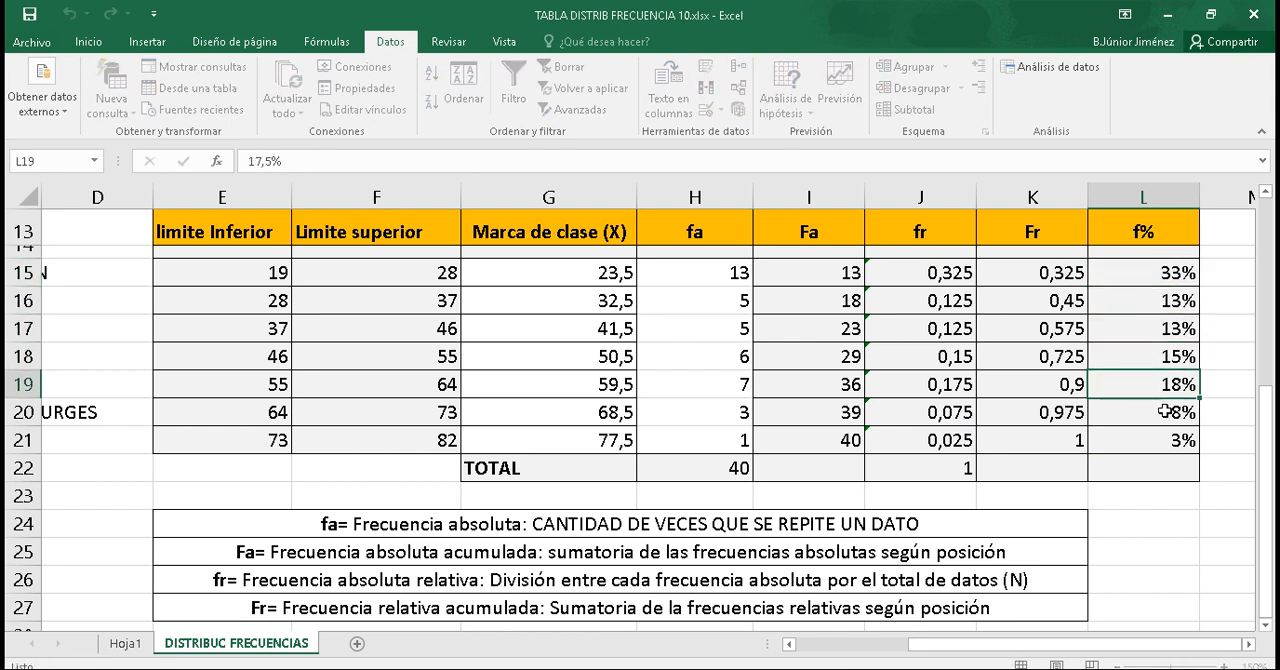
Step: Switch the number format of f% cell L19 to General and back to Porcentaje
drag(1267, 434, 1258, 330)
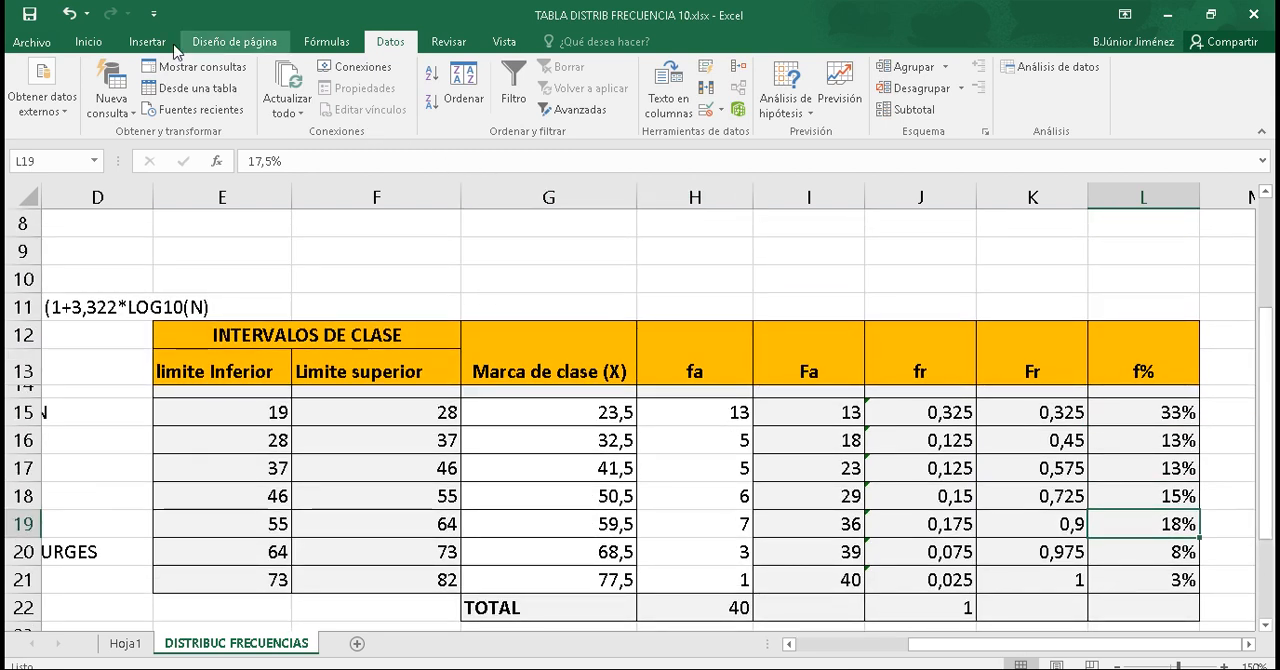
click(88, 41)
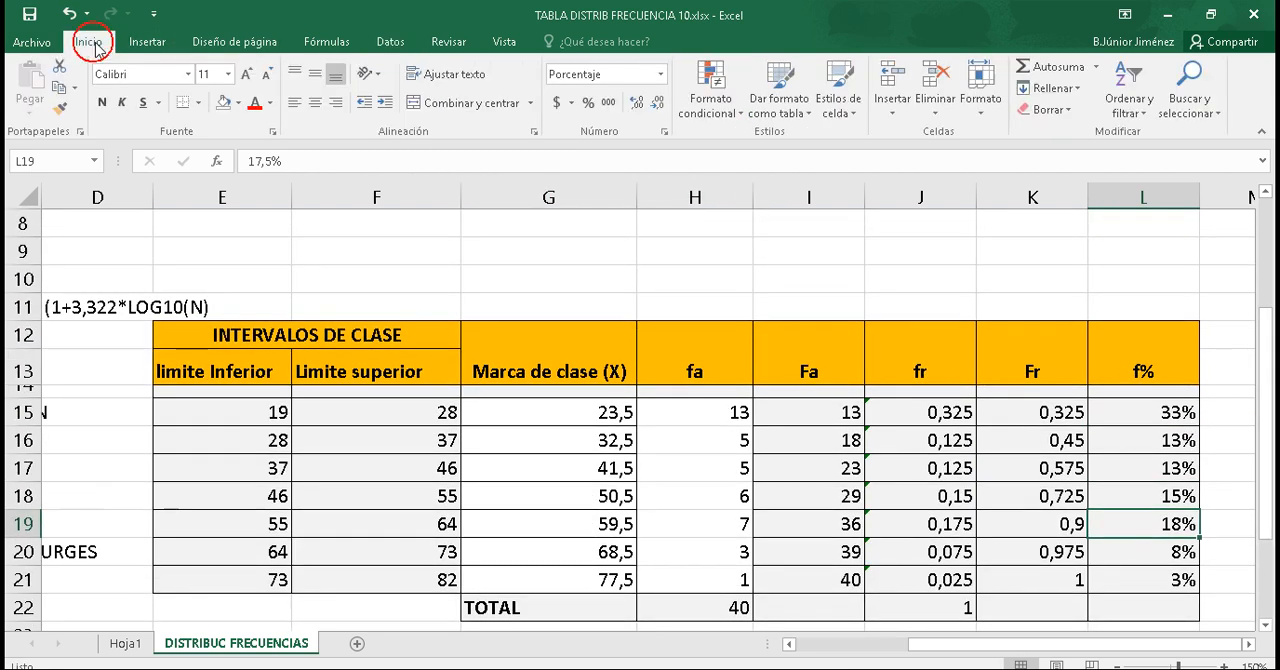
click(662, 74)
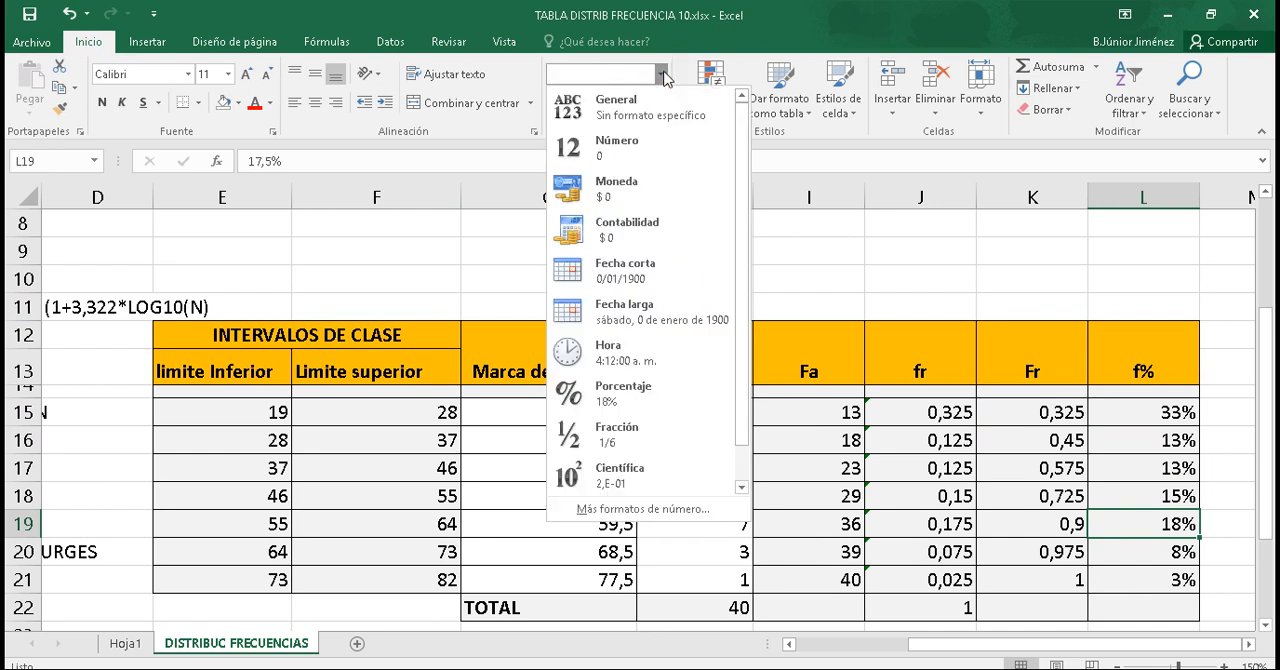
click(650, 106)
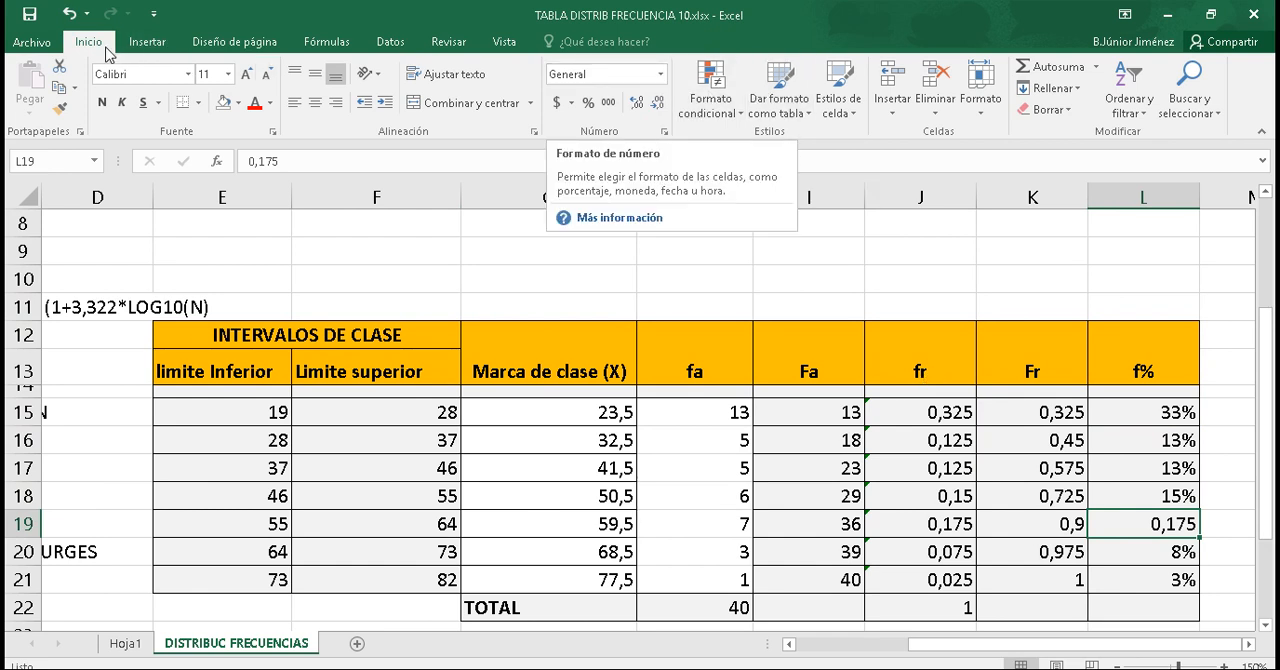
click(662, 75)
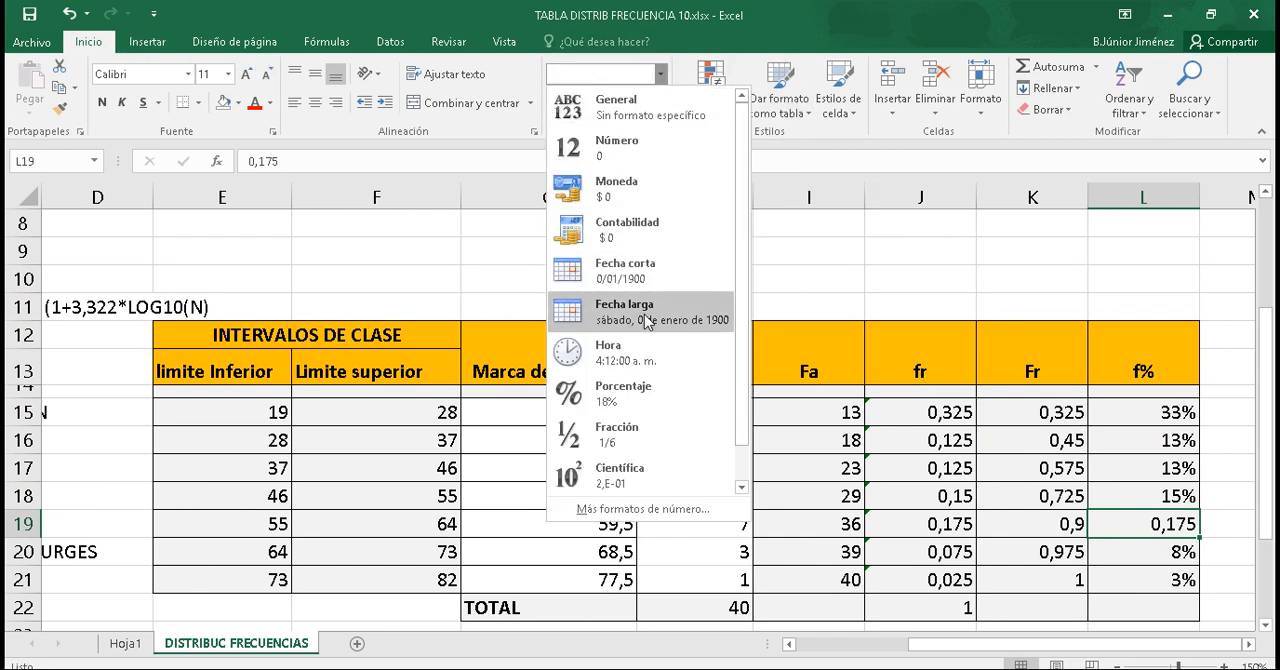
click(639, 391)
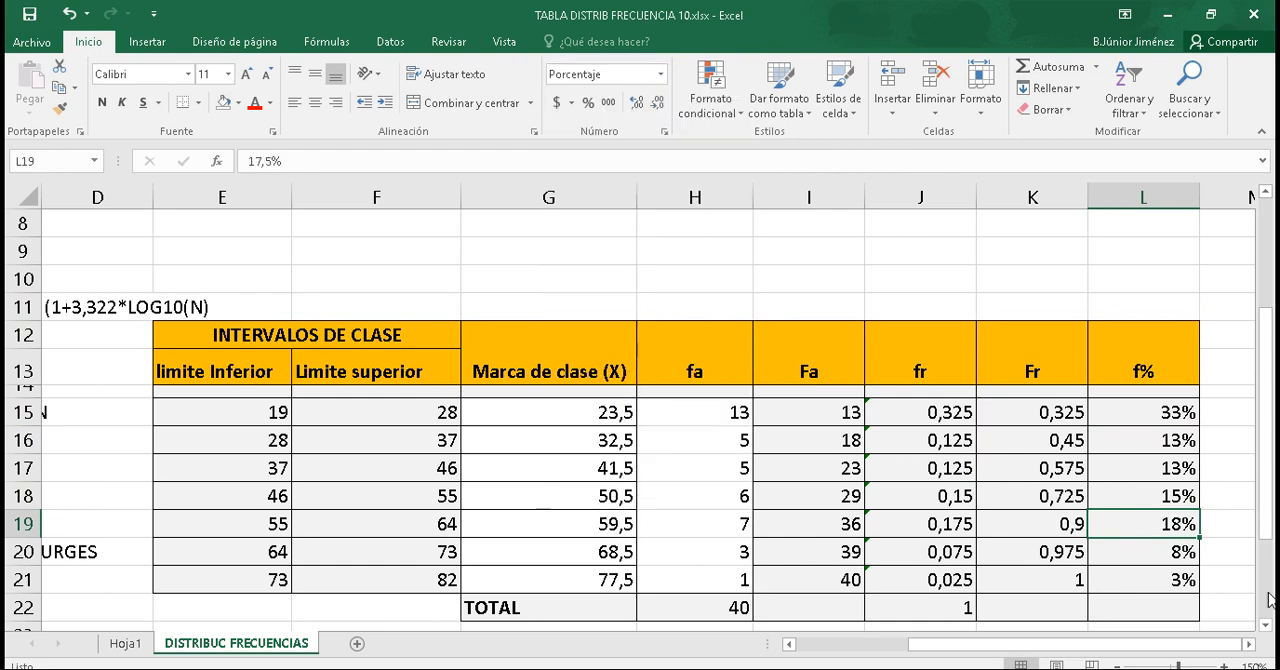
click(1215, 557)
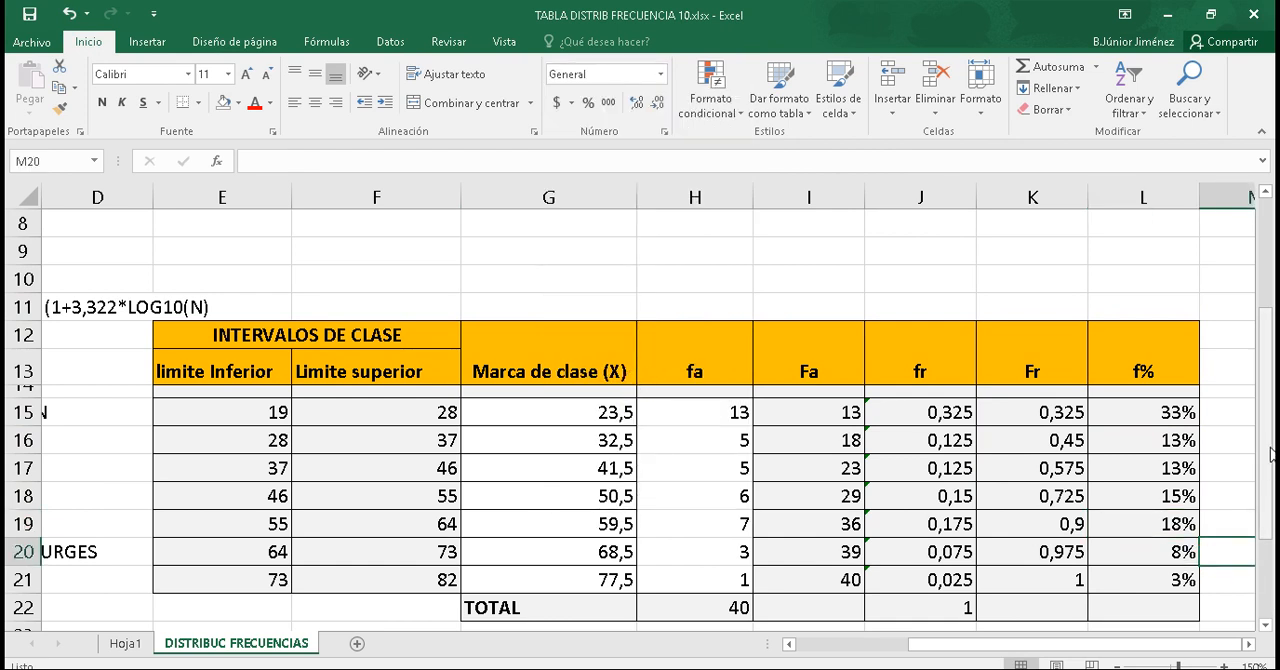
scroll(1250, 445, down, 2)
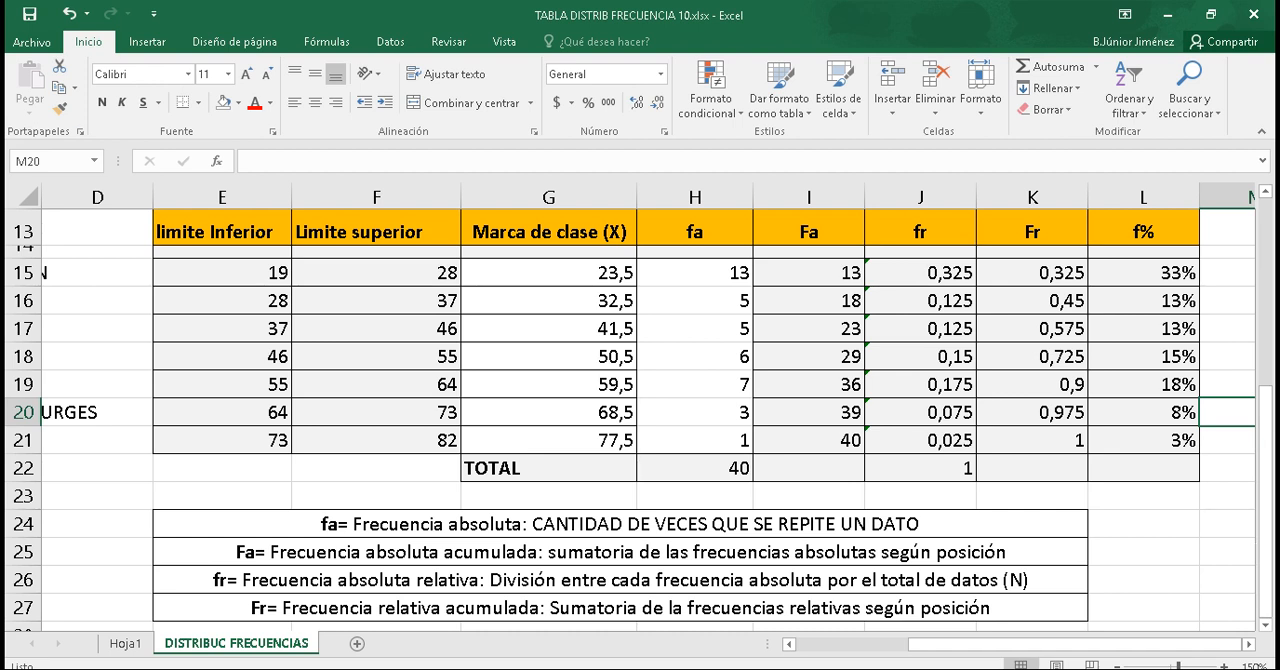
drag(973, 644, 793, 645)
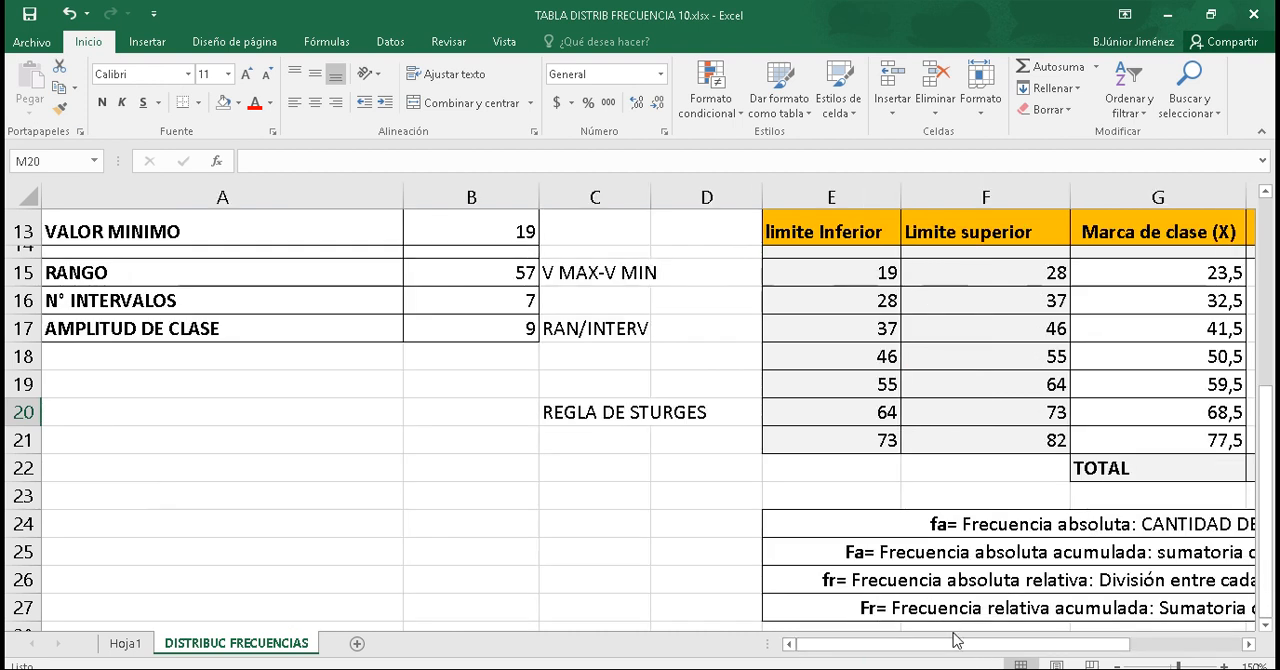
drag(962, 646, 1150, 624)
drag(1262, 560, 1263, 375)
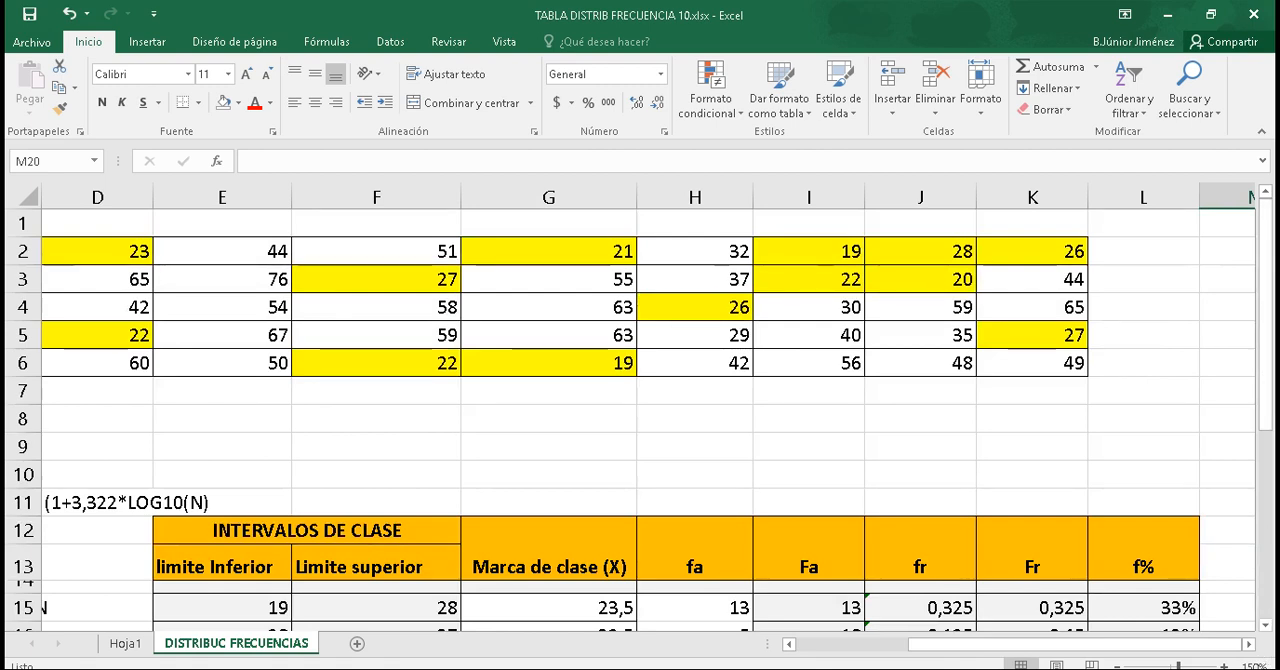